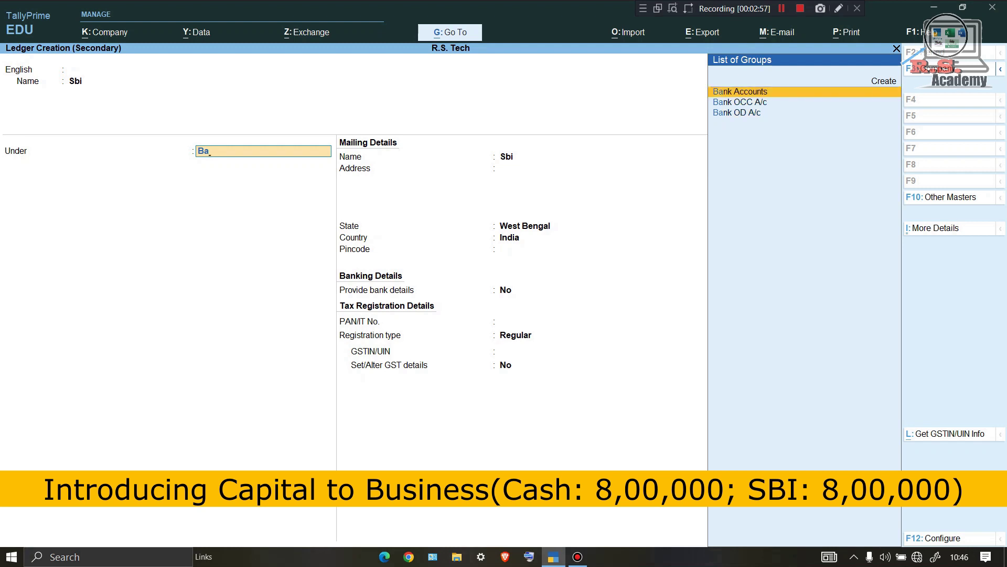
# Save the new Sbi ledger under Bank Accounts.
pyautogui.press('Return')
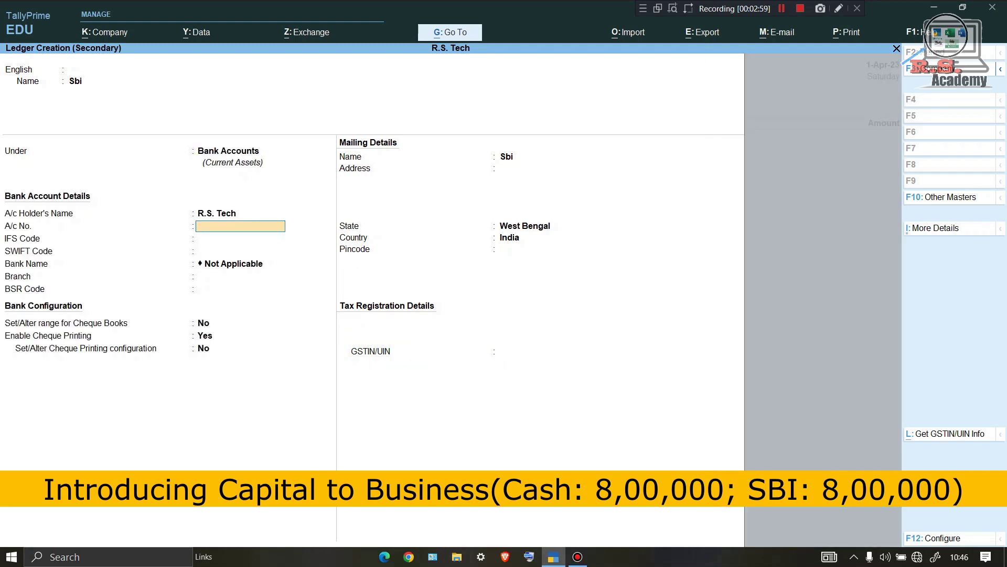
pyautogui.press('ctrl')
pyautogui.hotkey('ctrl', 'a')
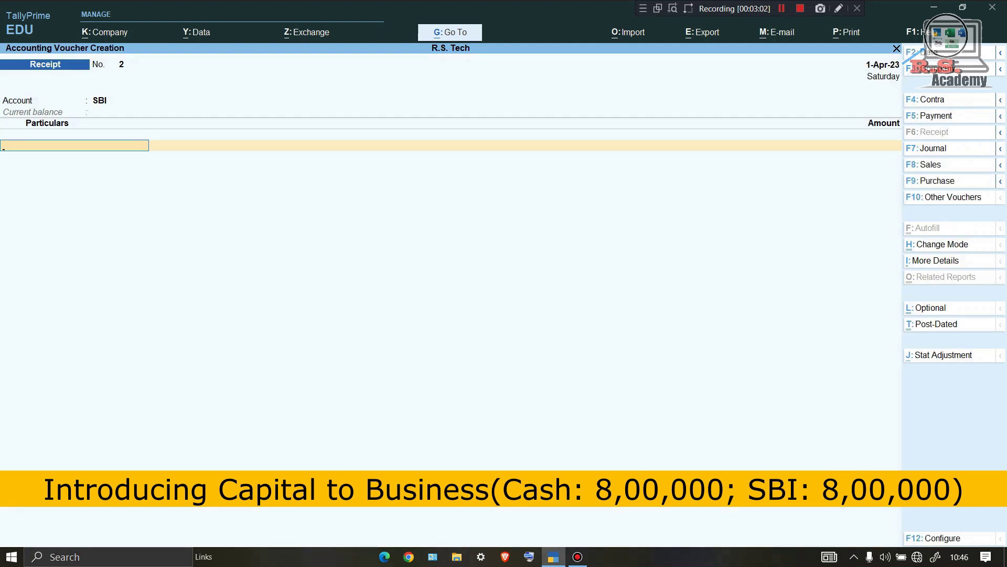
# Credit Capital 8,00,000 into SBI and accept the Cheque/DD bank allocation.
pyautogui.write('Ca')
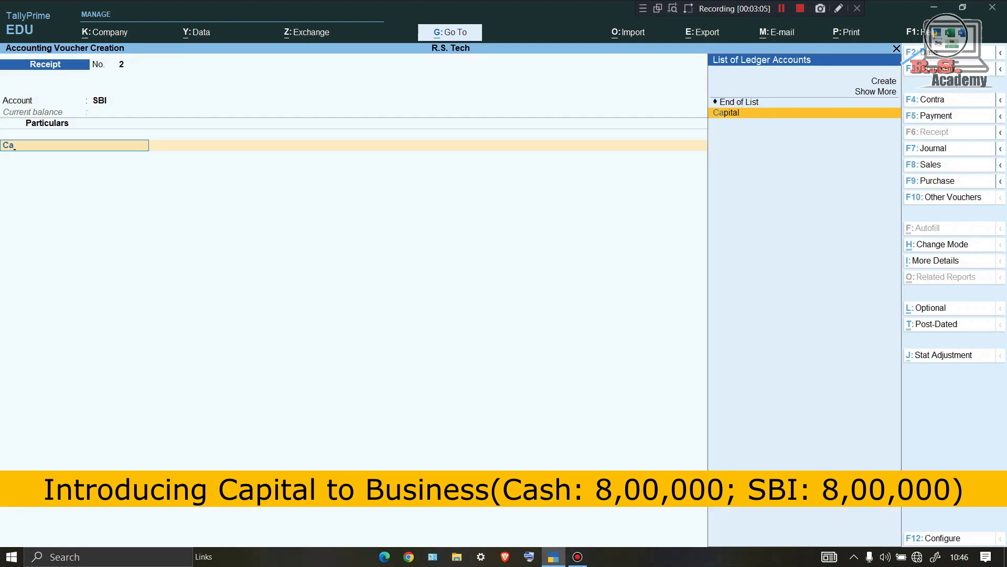
pyautogui.press('Return')
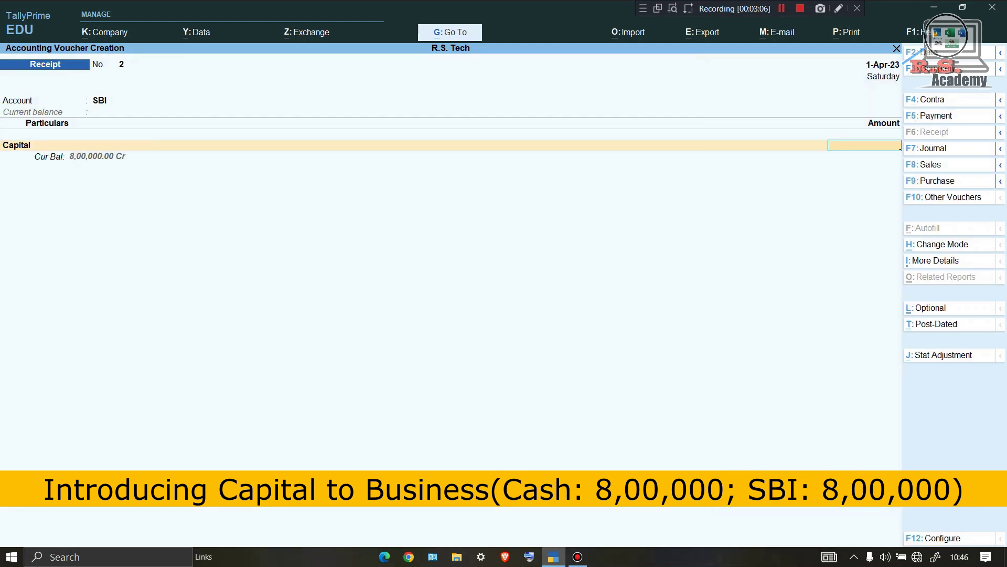
pyautogui.write('8,')
pyautogui.write('00,000')
pyautogui.press('Return')
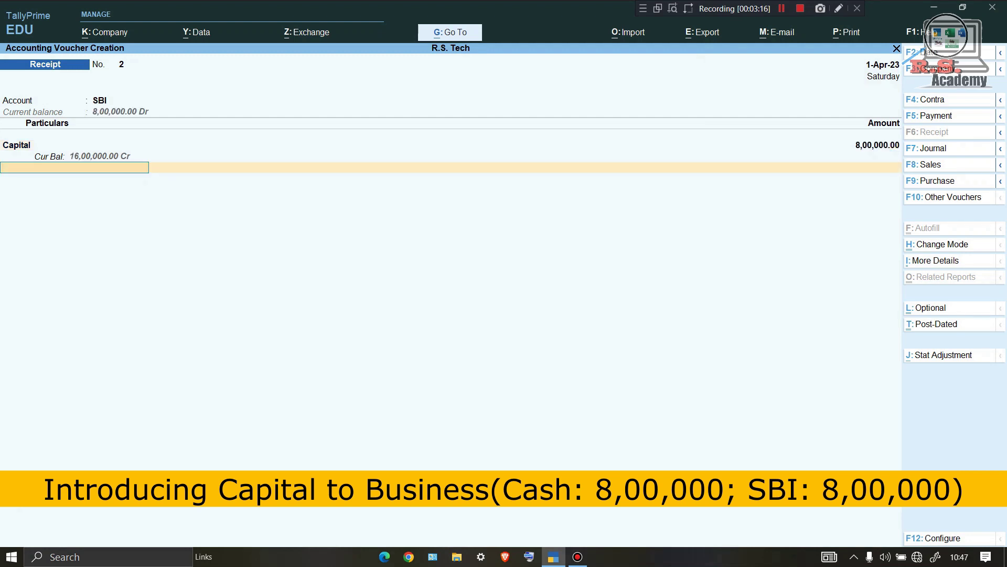
pyautogui.press('Return')
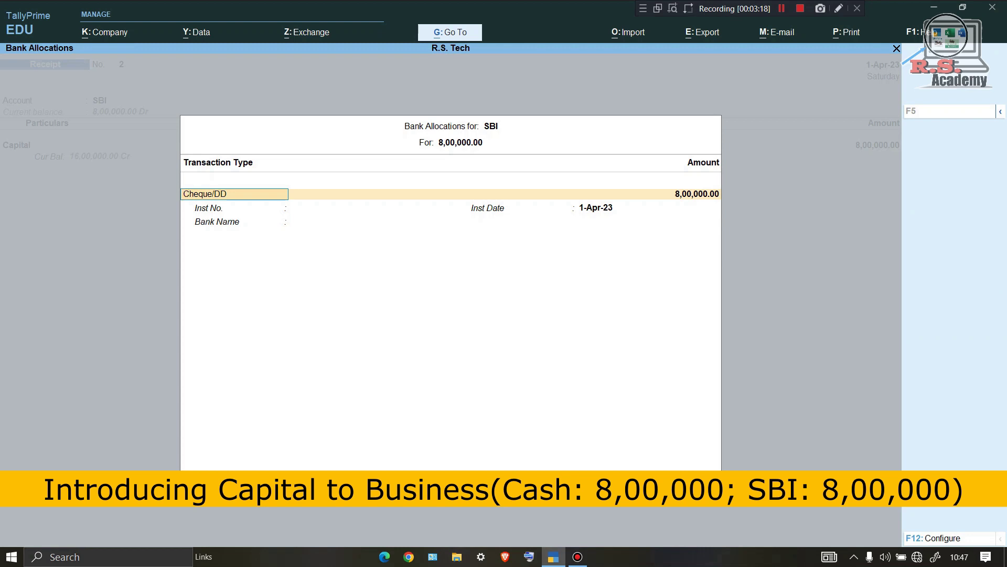
pyautogui.press('ctrl')
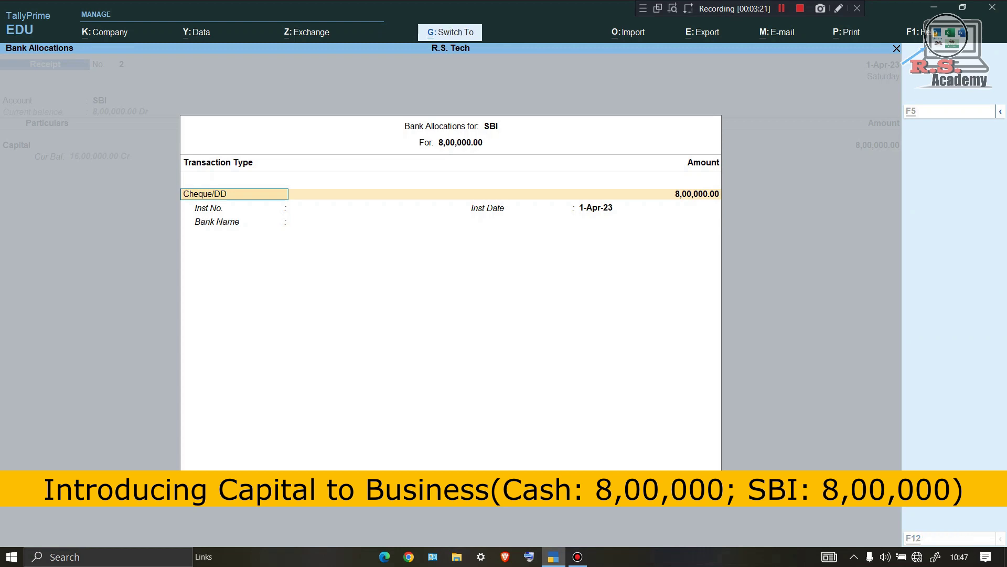
pyautogui.hotkey('ctrl', 'a')
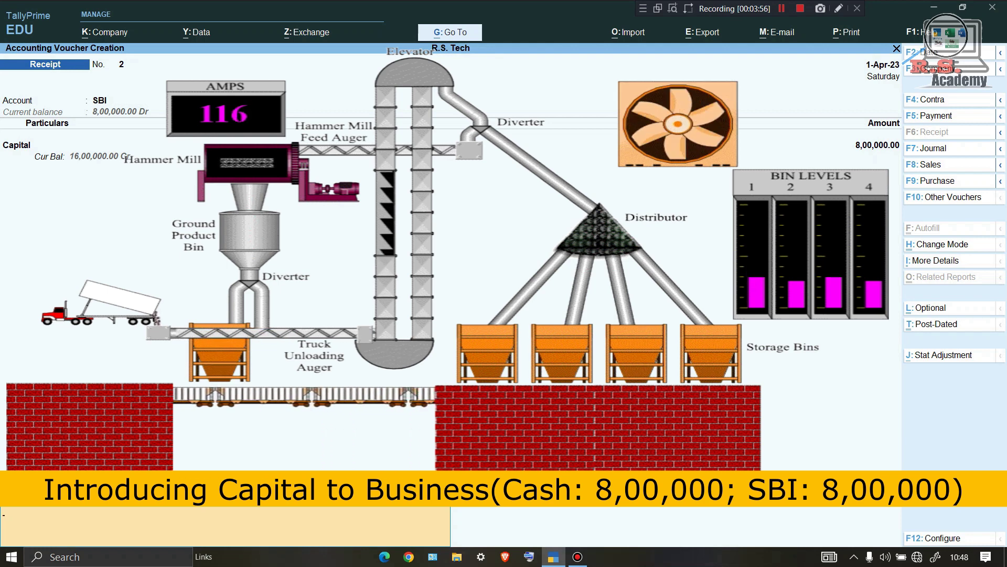
# Accept receipt voucher 2 from the Narration field, then switch to a Purchase voucher with F9.
pyautogui.press('Return')
pyautogui.press('Return')
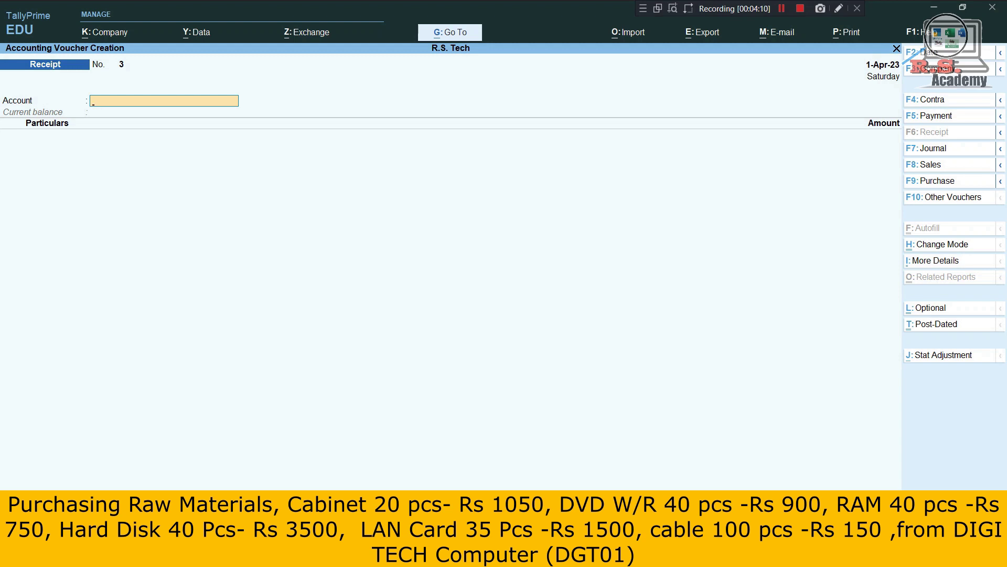
pyautogui.press('F9')
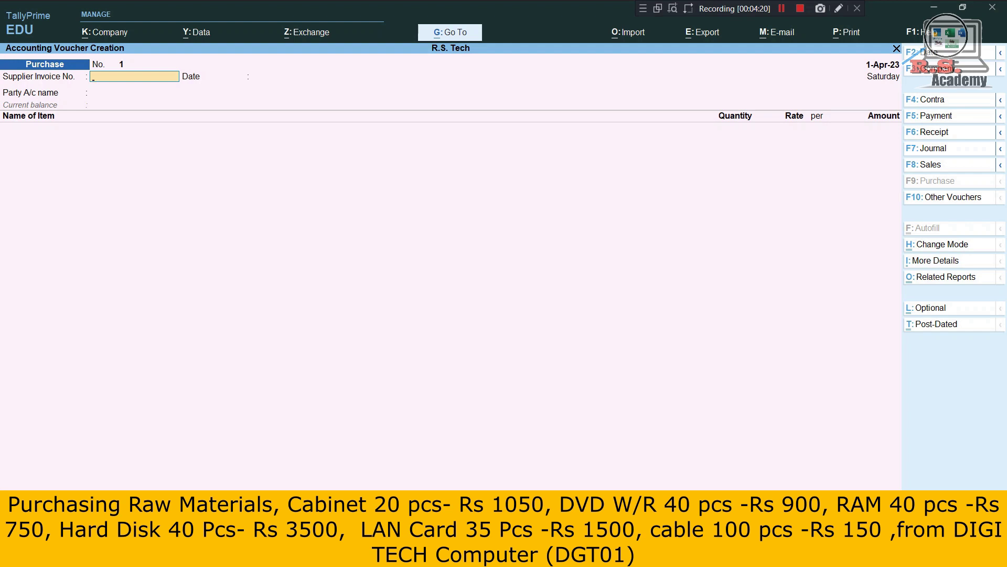
# Enter supplier invoice number DGT01 and keep the date 1-Apr-23.
pyautogui.write('DGT01')
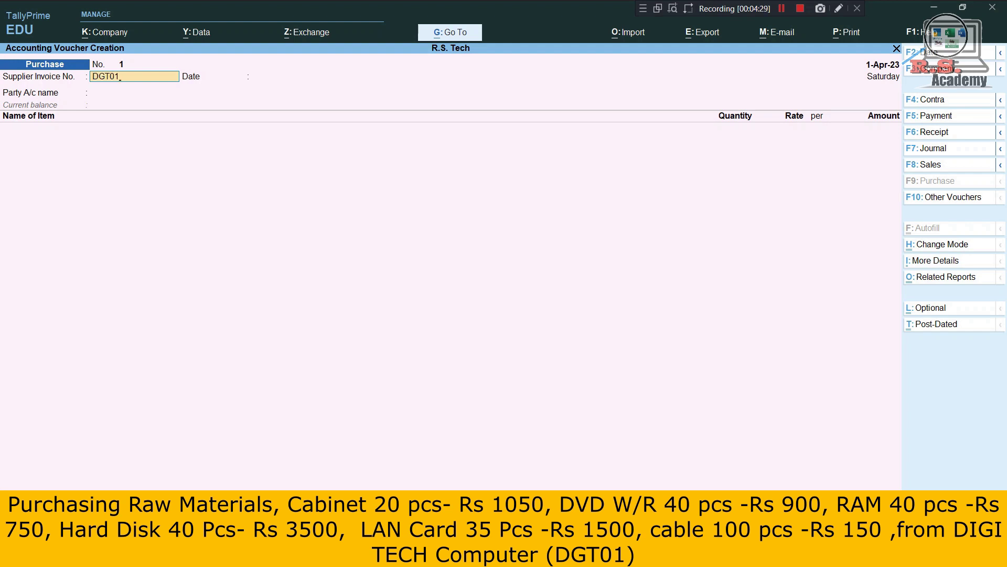
pyautogui.press('Return')
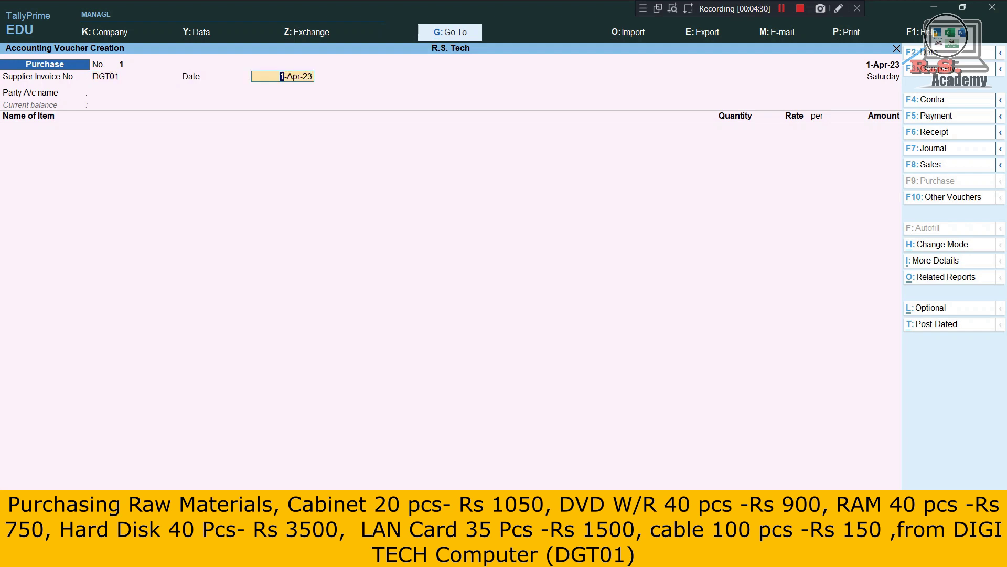
pyautogui.press('Return')
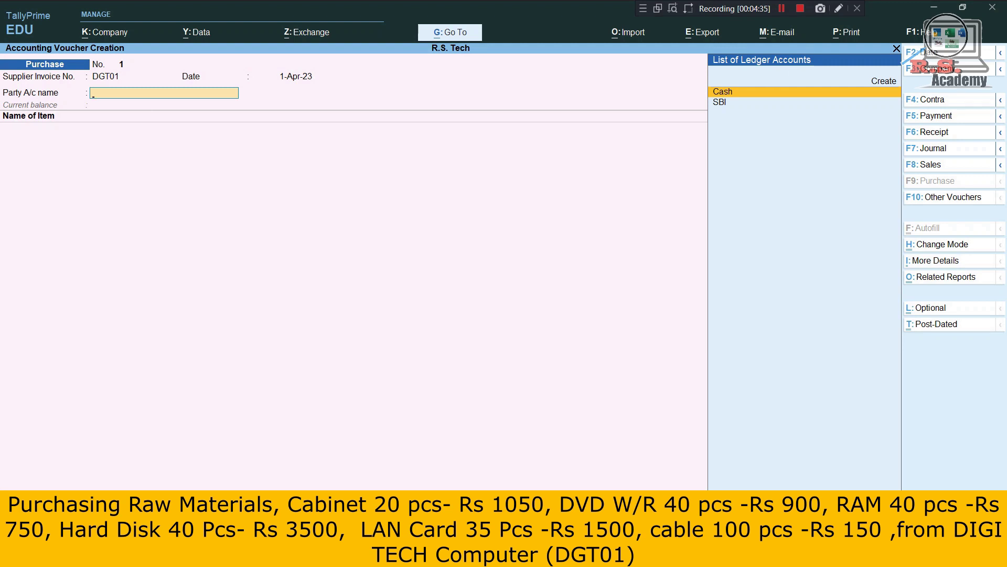
# Create party ledger Digi Tech Computer under Sundry Creditors and skip Party Details.
pyautogui.hotkey('alt', 'c')
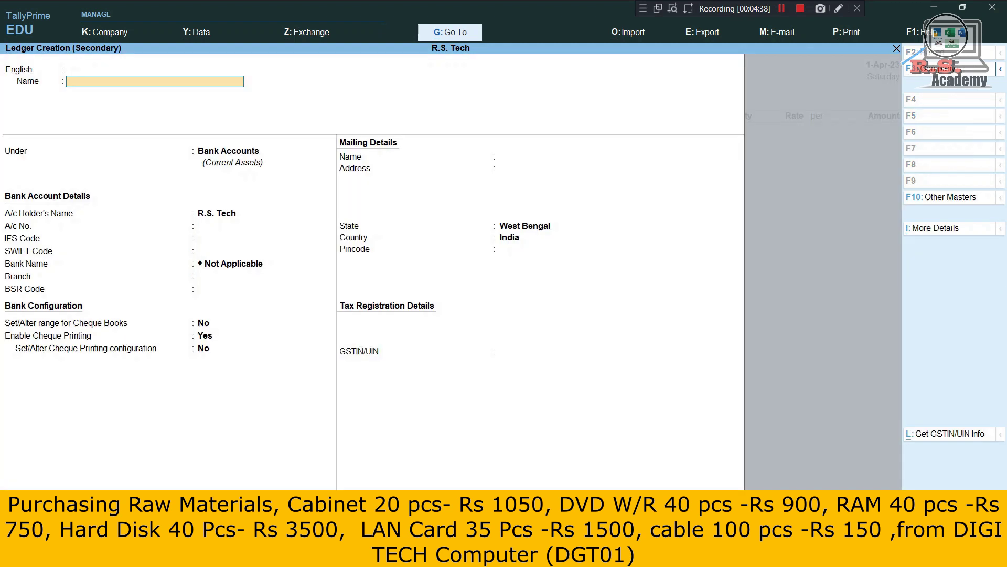
pyautogui.write('D')
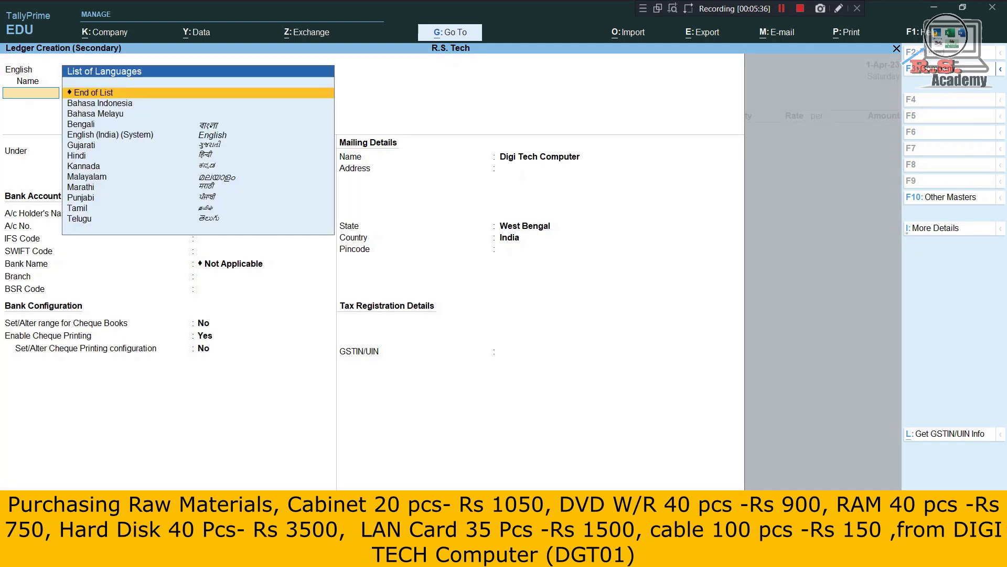
pyautogui.press('Return')
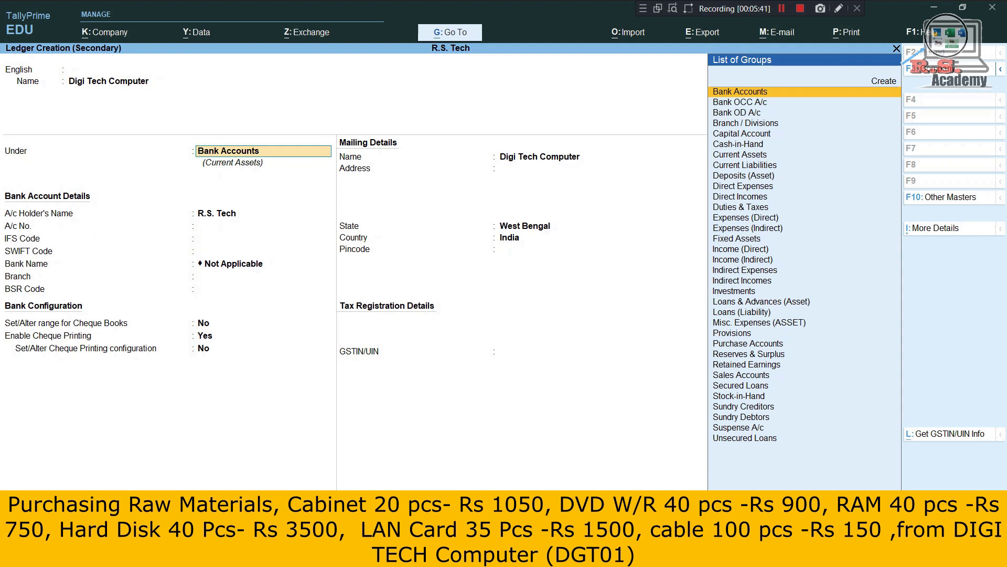
pyautogui.write('Su')
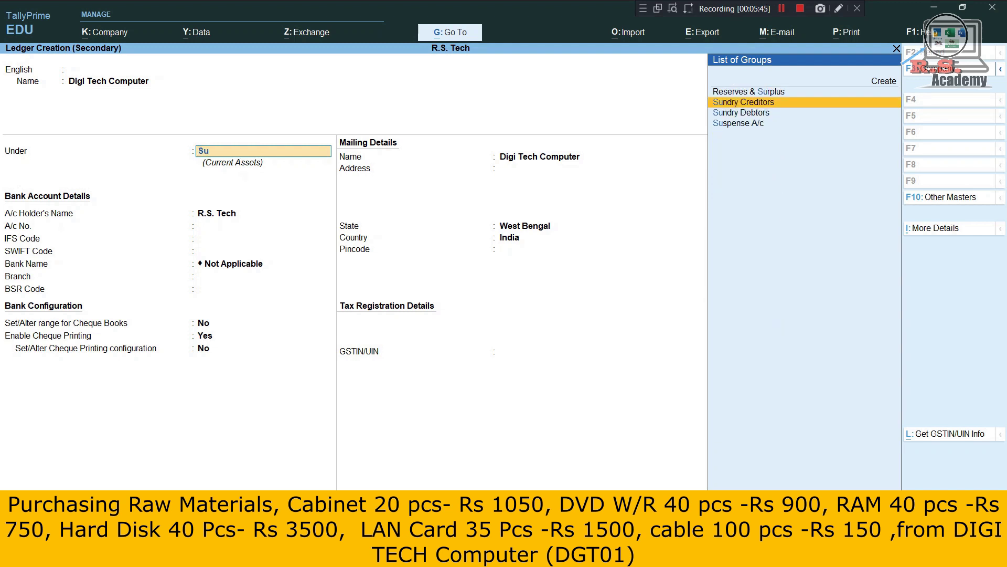
pyautogui.press('Return')
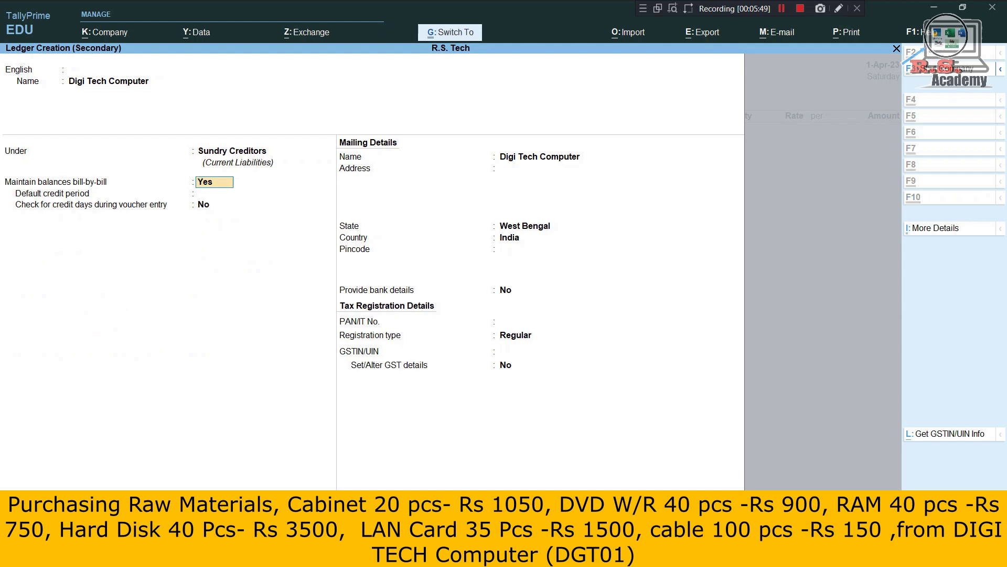
pyautogui.hotkey('ctrl', 'a')
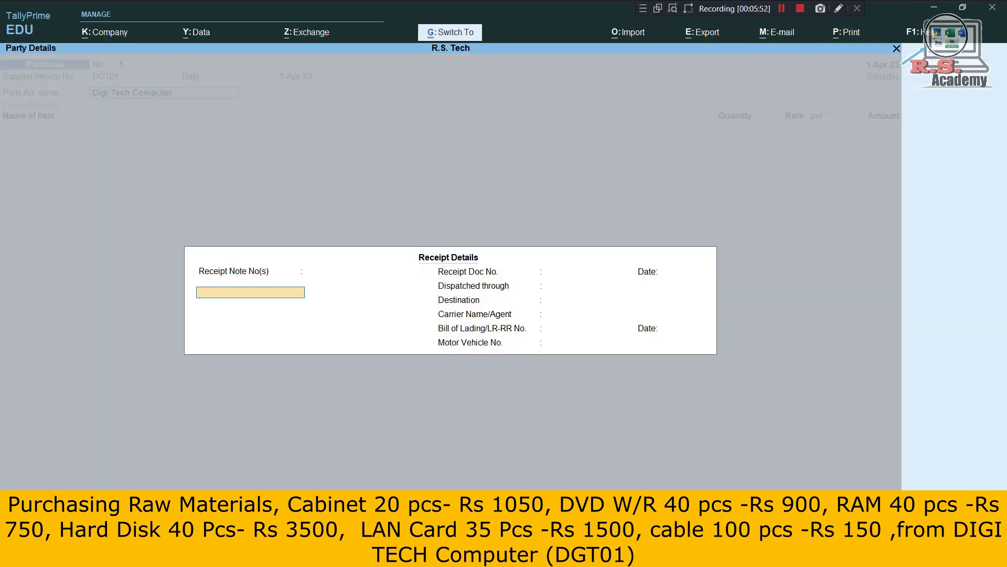
pyautogui.hotkey('ctrl', 'a')
pyautogui.hotkey('ctrl', 'a')
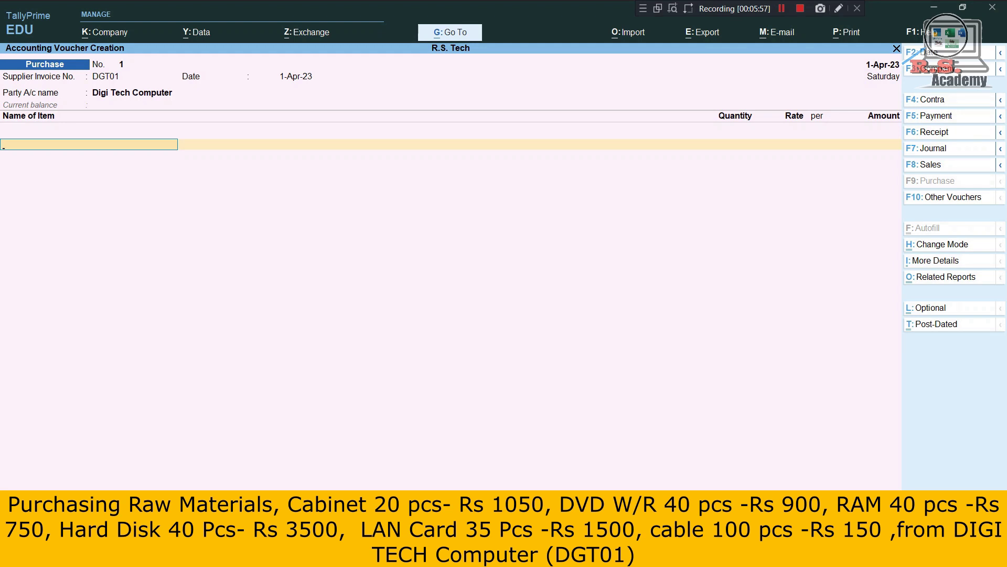
# Start a new stock item named Cabinet from the purchase item row.
pyautogui.write('c')
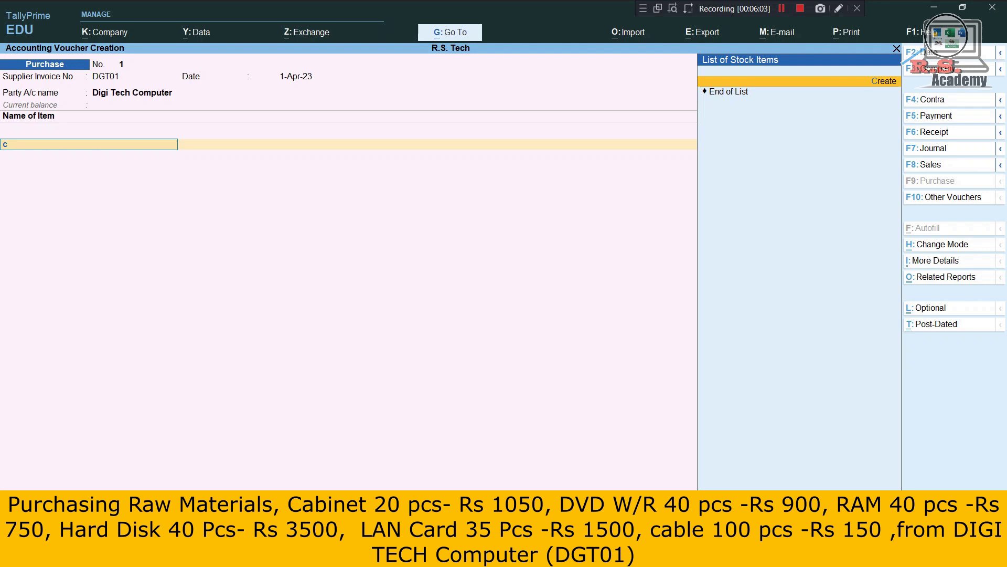
pyautogui.press('BackSpace')
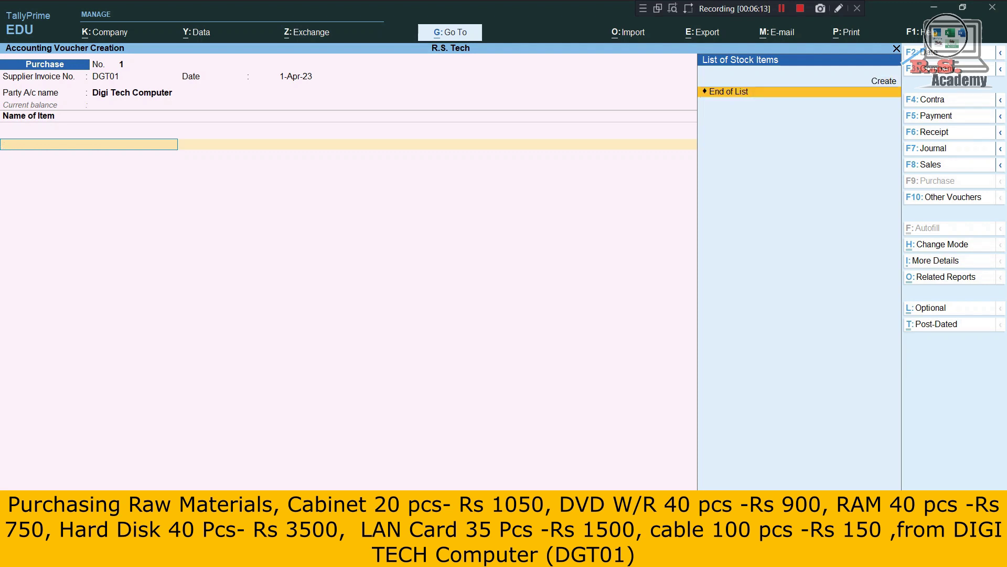
pyautogui.click(884, 81)
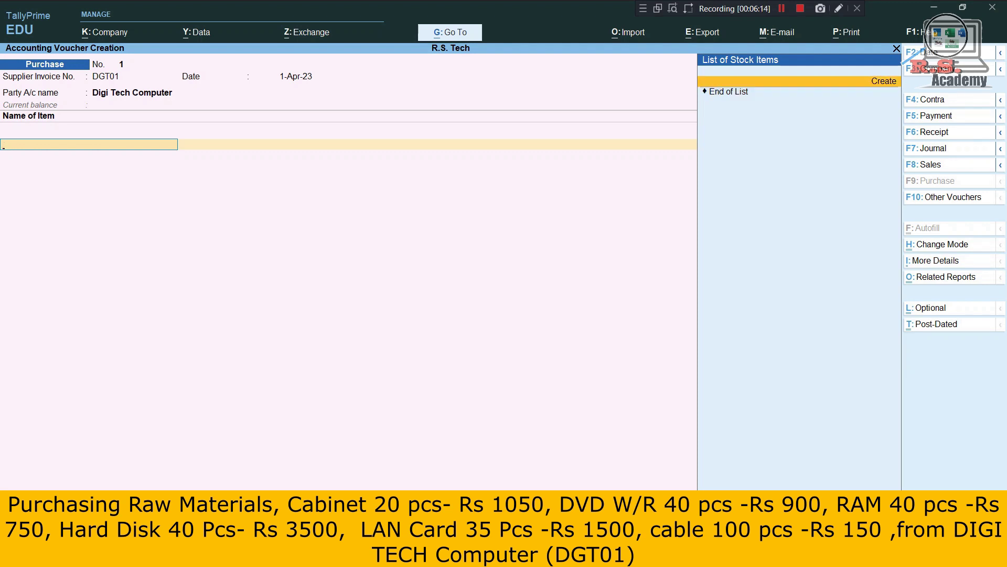
pyautogui.press('Return')
pyautogui.press('Escape')
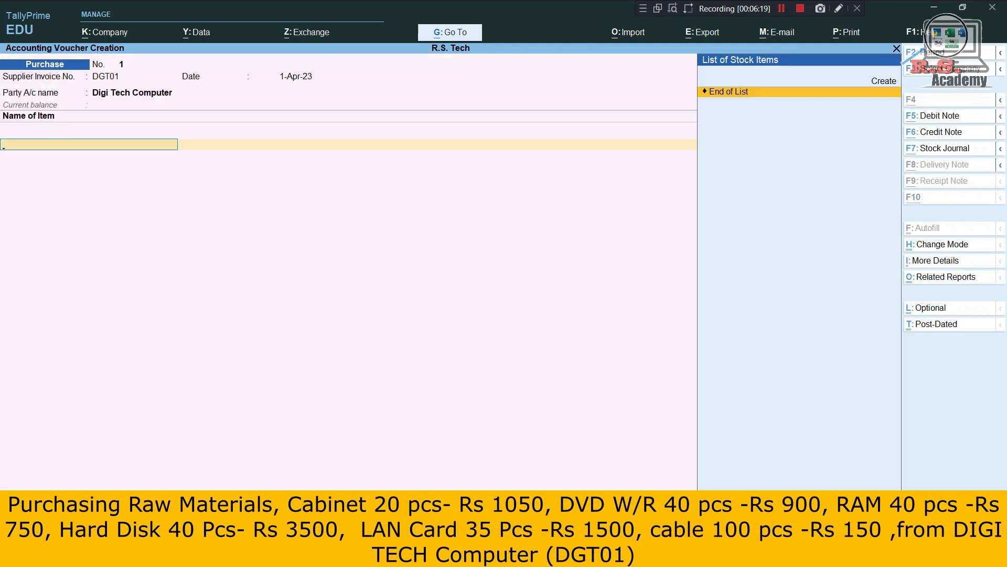
pyautogui.hotkey('alt', 'c')
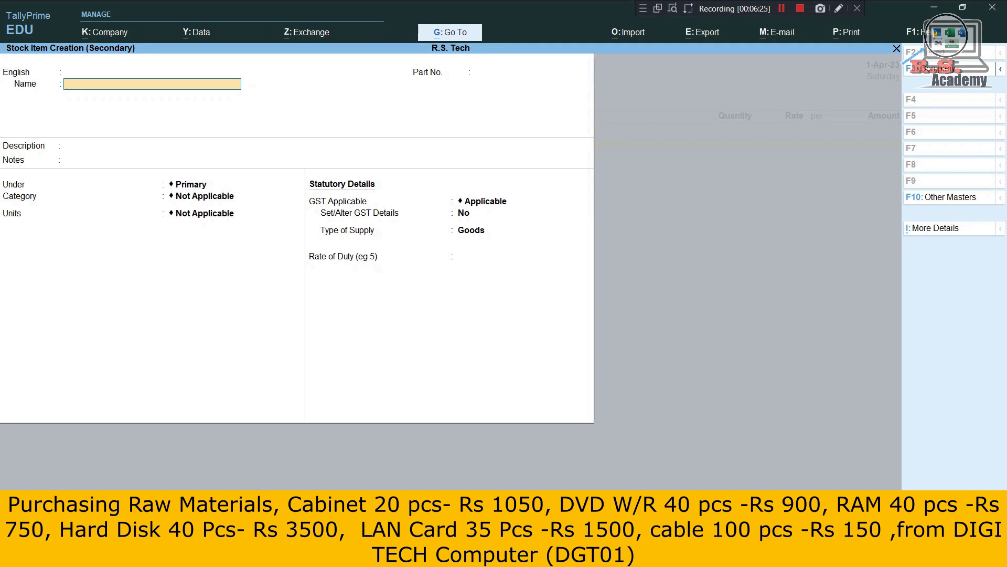
pyautogui.write('Ca')
pyautogui.write('binet')
pyautogui.press('Return')
pyautogui.press('Return')
pyautogui.press('Return')
pyautogui.press('Return')
pyautogui.press('Return')
pyautogui.press('Return')
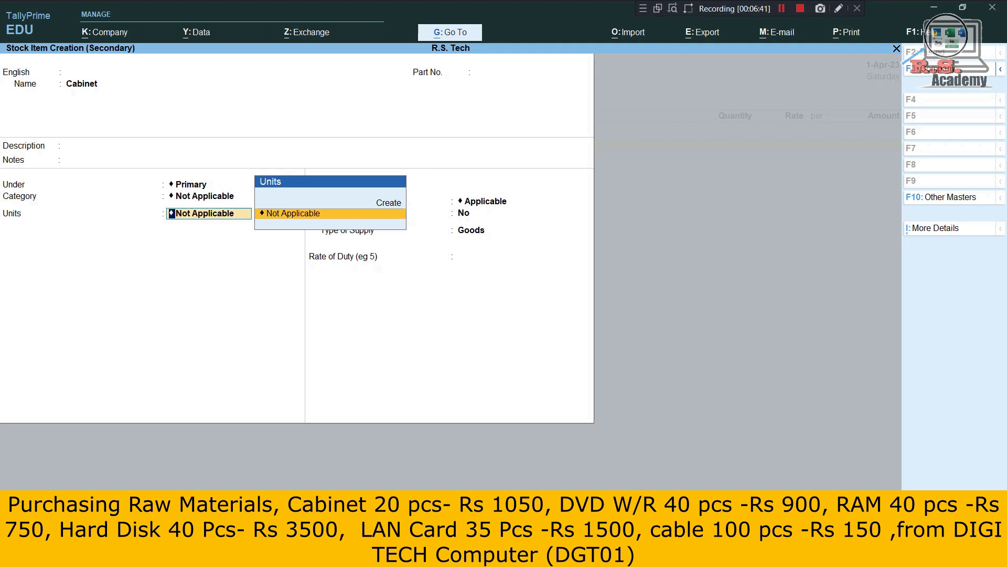
# Create unit pcs with UQC PCS-PIECES for Cabinet and save the item.
pyautogui.press('Up')
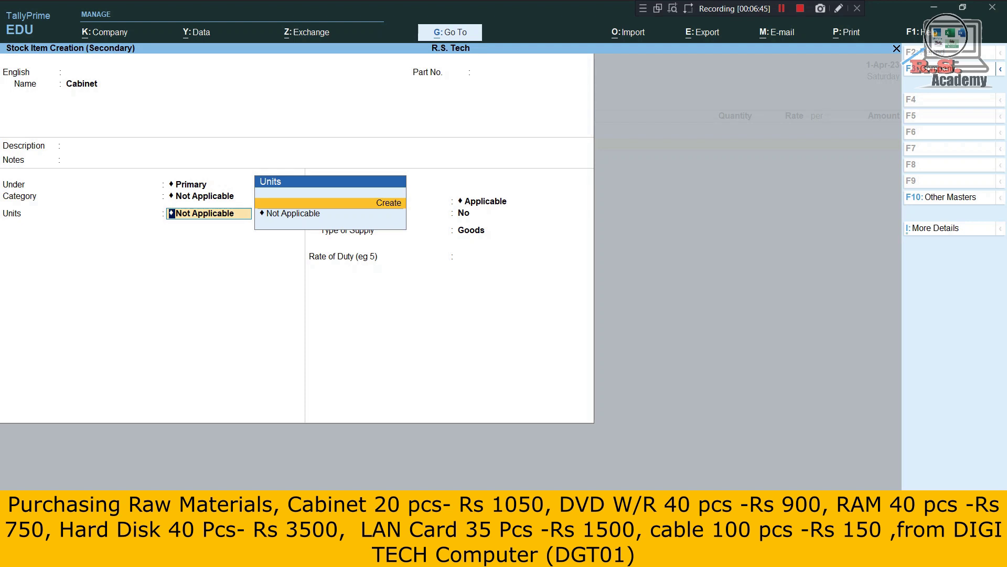
pyautogui.press('Return')
pyautogui.write('pcs')
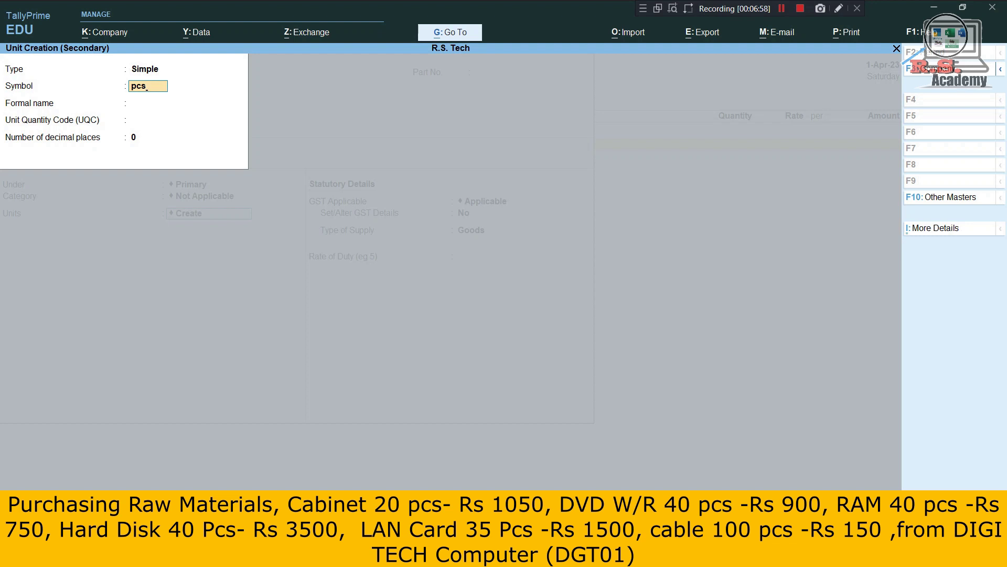
pyautogui.press('Return')
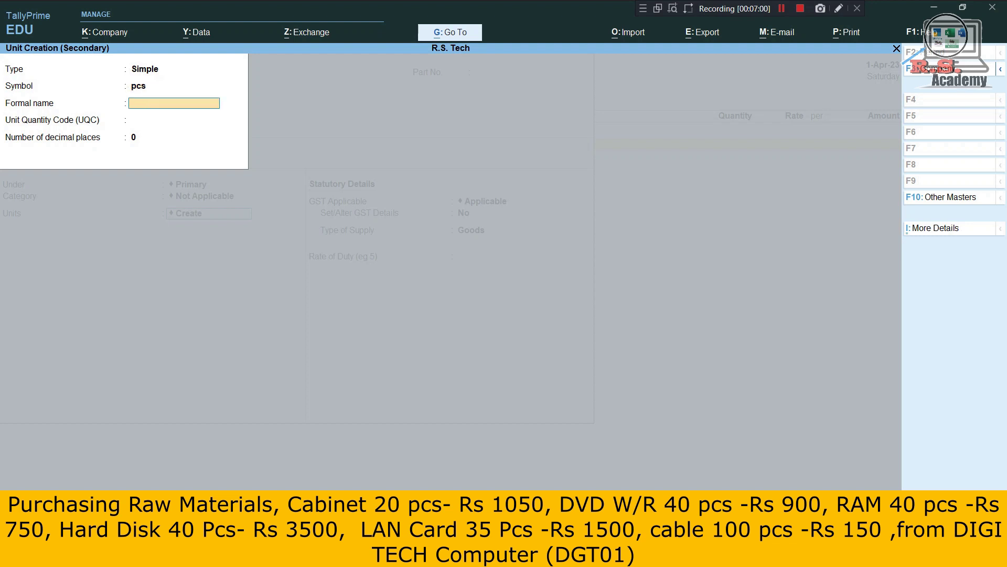
pyautogui.press('Return')
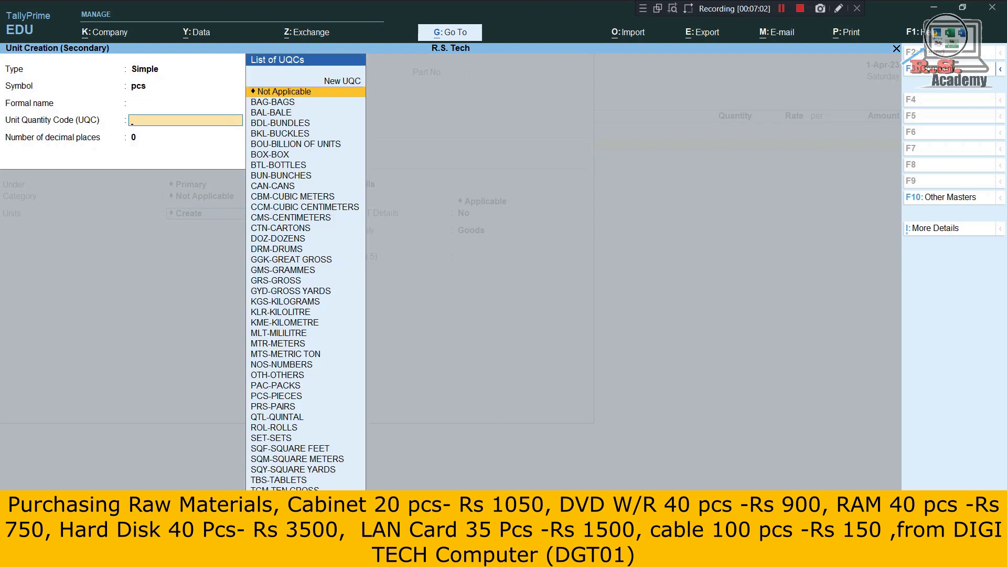
pyautogui.write('pc')
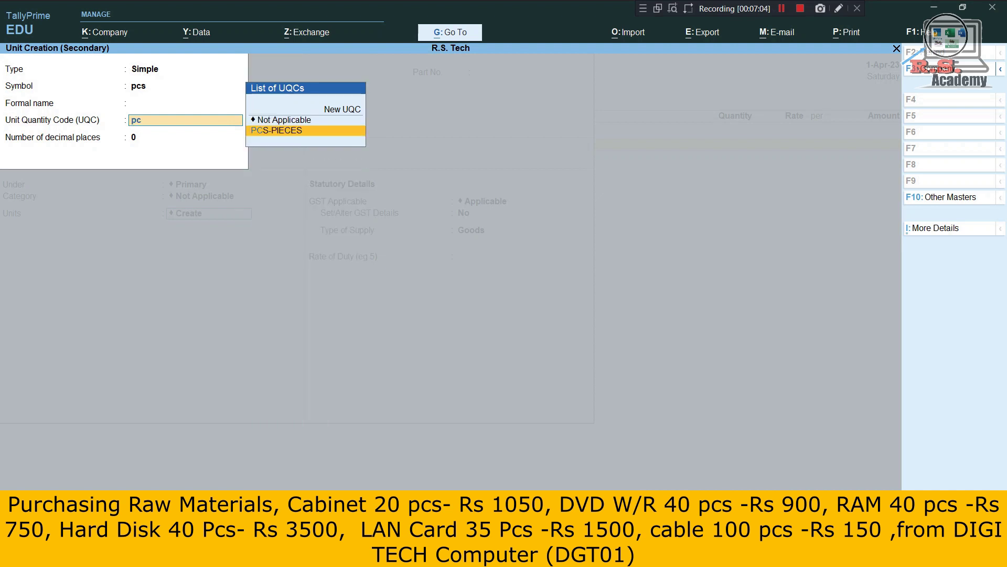
pyautogui.press('Return')
pyautogui.press('Return')
pyautogui.press('Return')
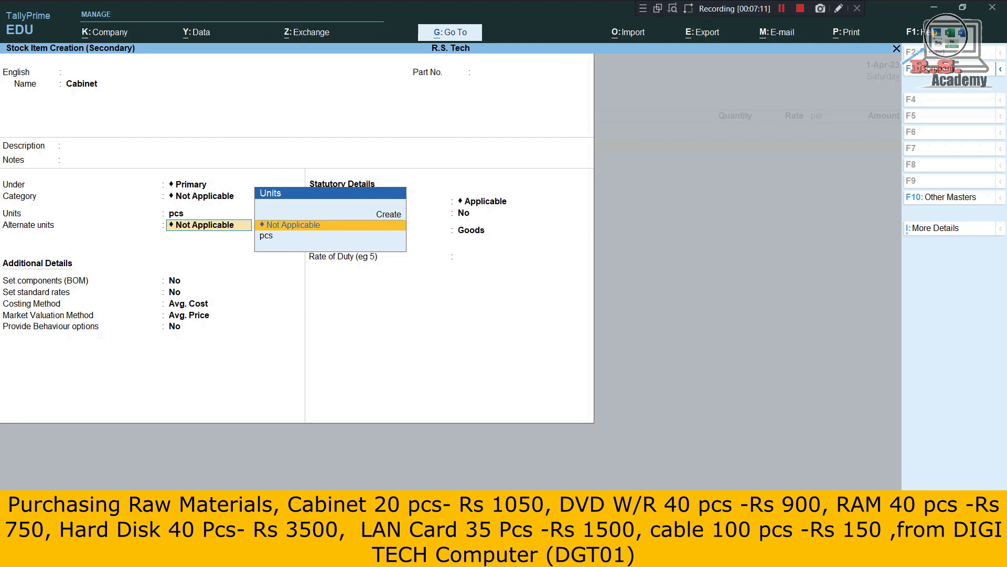
pyautogui.hotkey('ctrl', 'a')
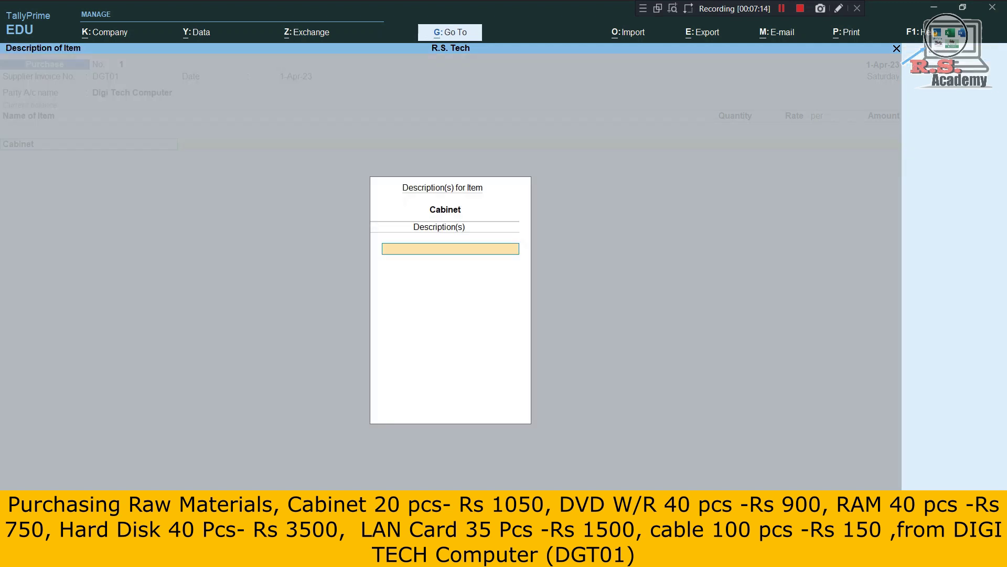
# Enter Cabinet as 20 pcs at a rate of 1,050.
pyautogui.press('Return')
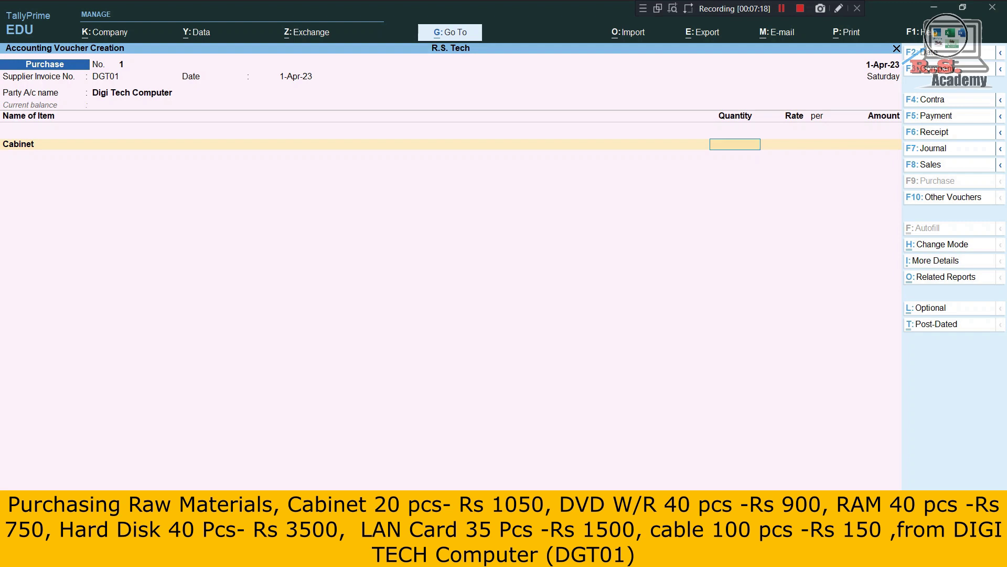
pyautogui.write('20')
pyautogui.press('Return')
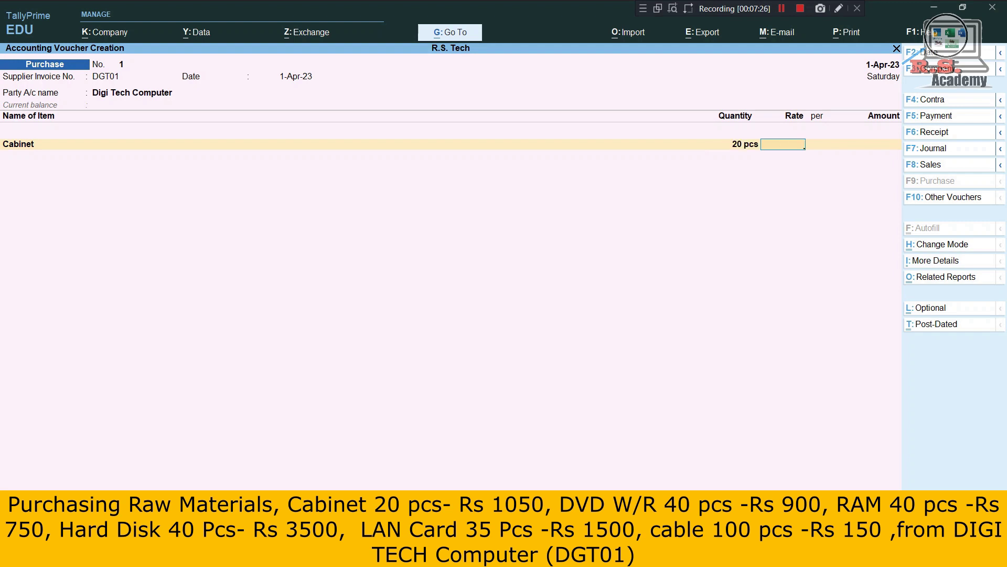
pyautogui.write('1050')
pyautogui.press('Return')
pyautogui.press('Return')
pyautogui.press('Return')
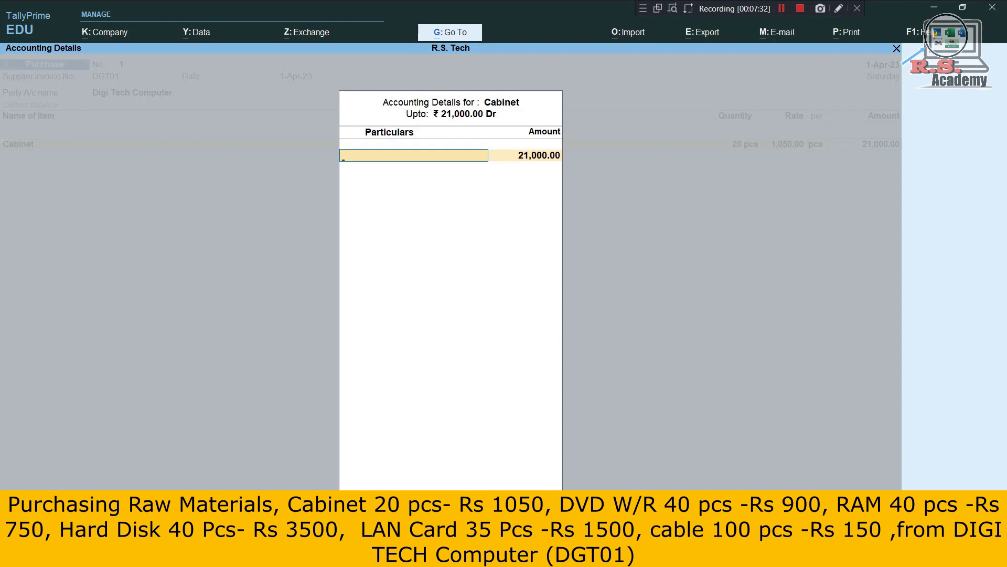
# Create a Purchase ledger under Purchase Accounts and allocate the 21,000 to it.
pyautogui.hotkey('alt', 'c')
pyautogui.write('P')
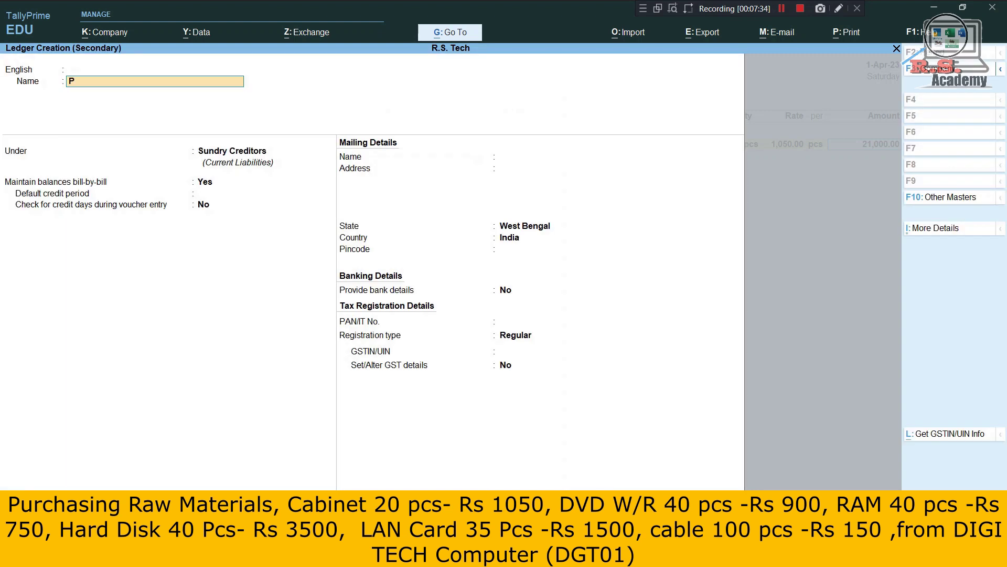
pyautogui.write('urchase')
pyautogui.press('Return')
pyautogui.write('Pur')
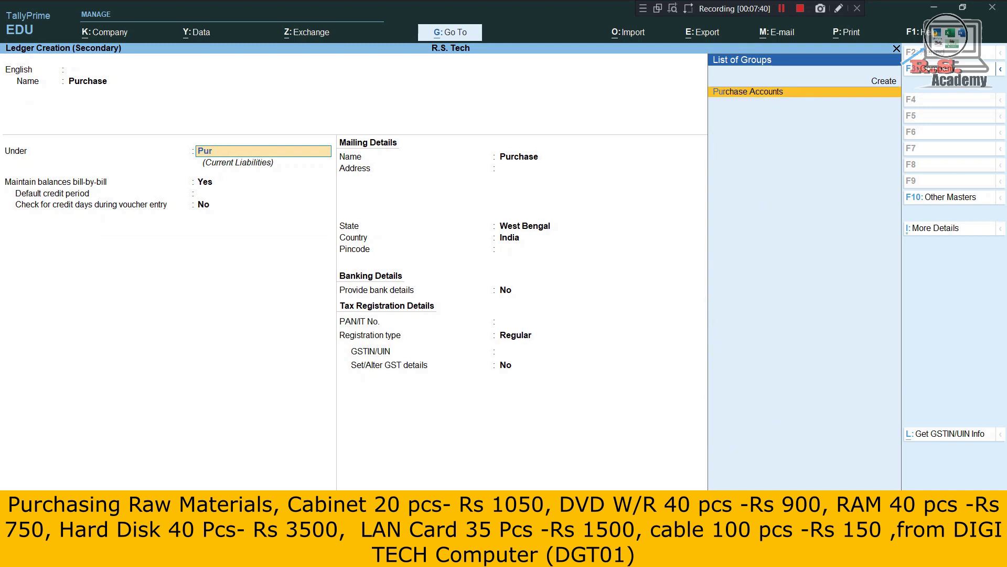
pyautogui.press('Return')
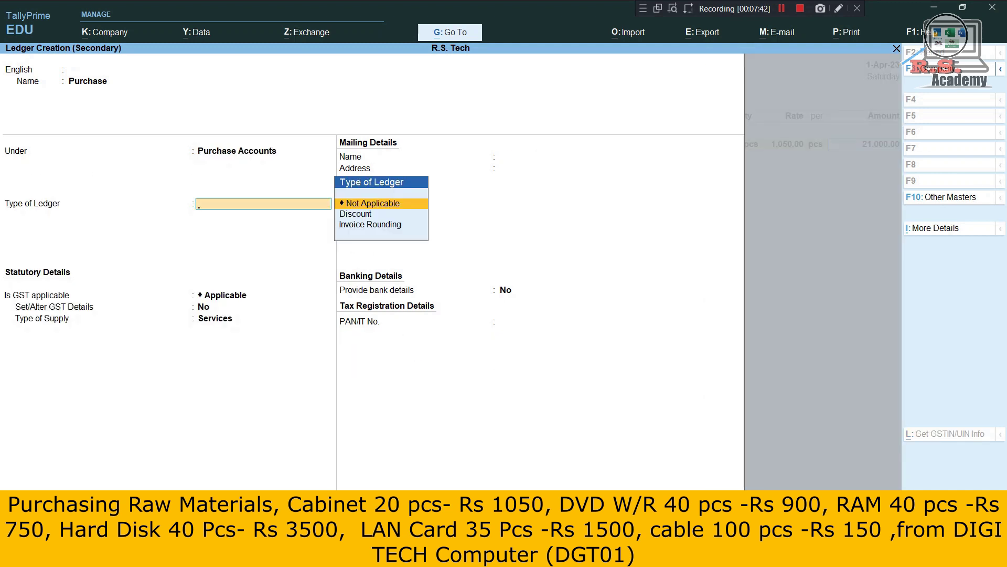
pyautogui.press('ctrl')
pyautogui.hotkey('ctrl', 'a')
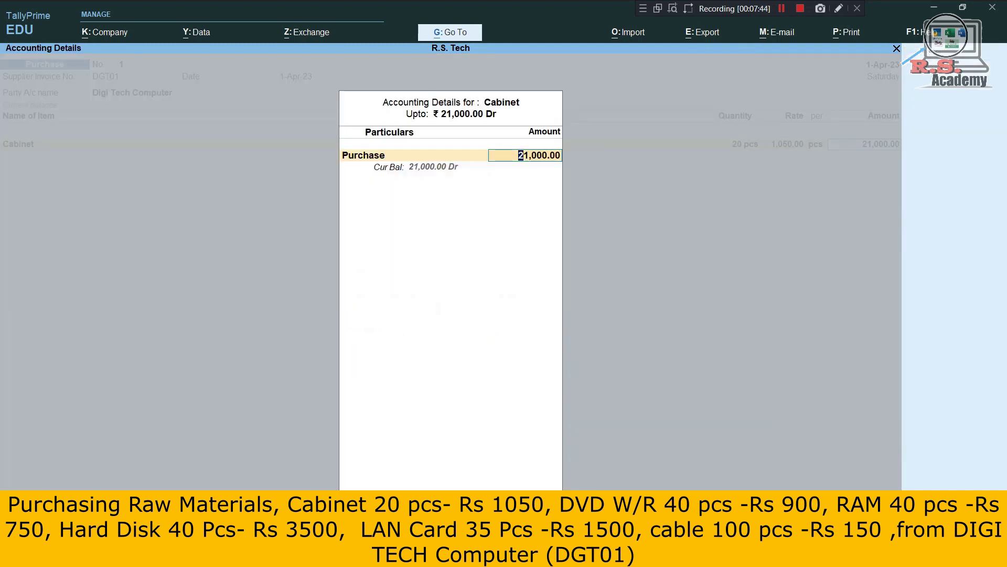
pyautogui.press('Return')
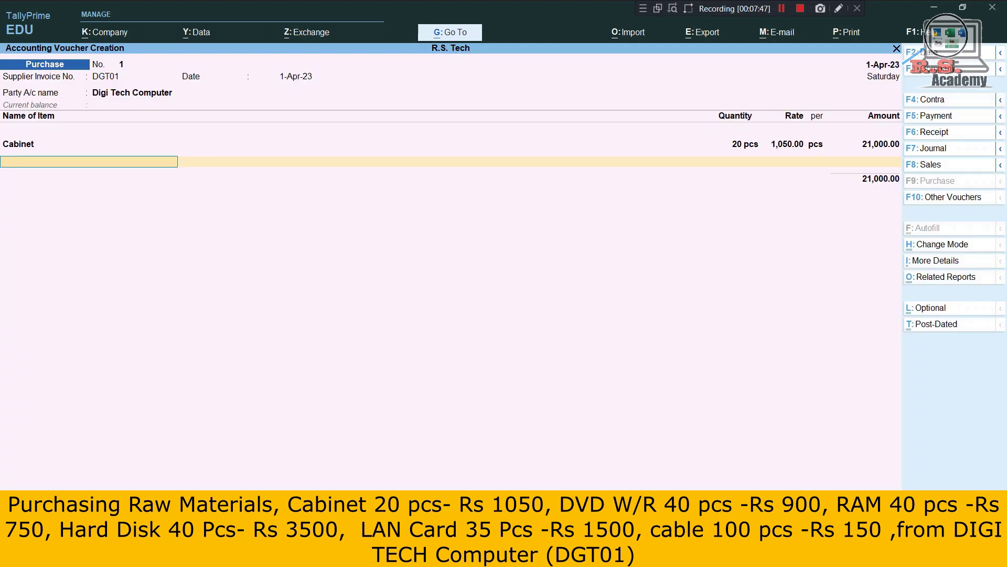
# Create stock item DVD W/R with unit pcs.
pyautogui.hotkey('alt', 'c')
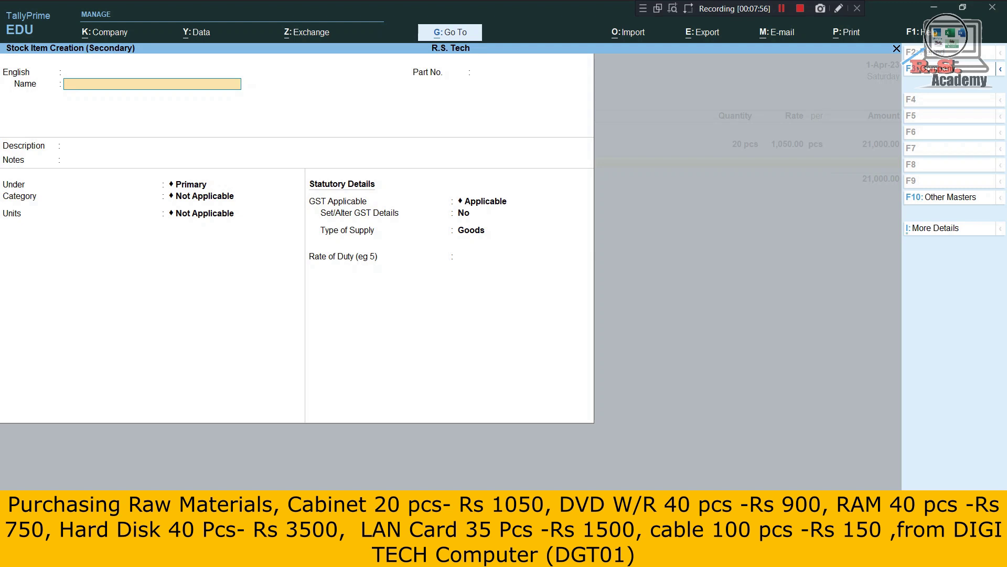
pyautogui.write('DVD W/R')
pyautogui.press('Return')
pyautogui.press('Return')
pyautogui.press('Return')
pyautogui.press('Return')
pyautogui.press('Return')
pyautogui.press('Return')
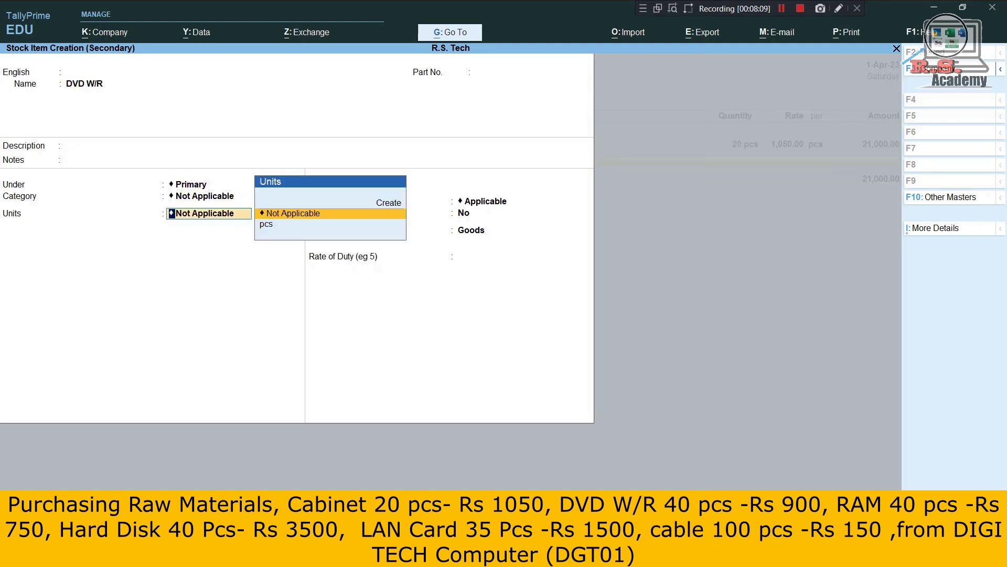
pyautogui.press('Down')
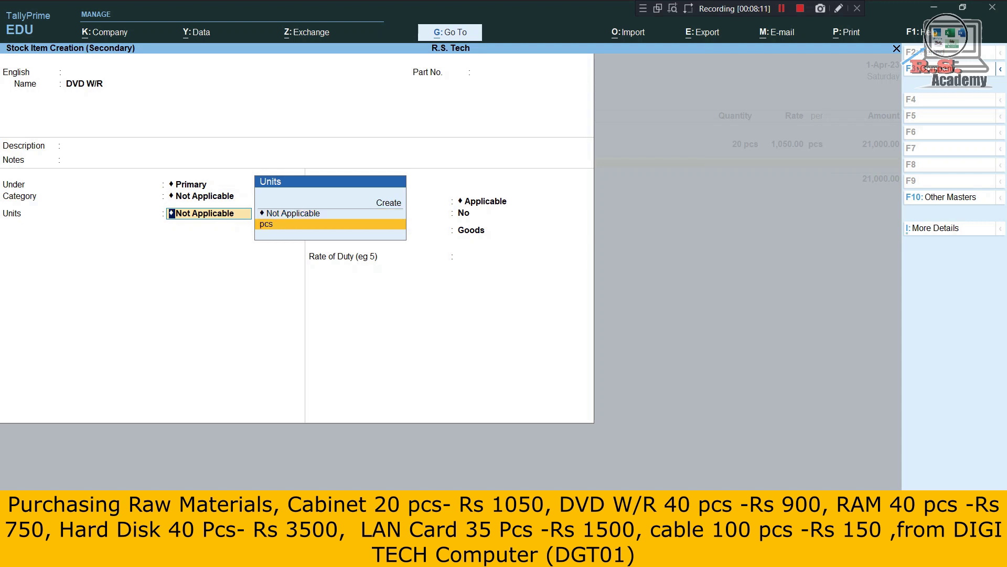
pyautogui.press('Return')
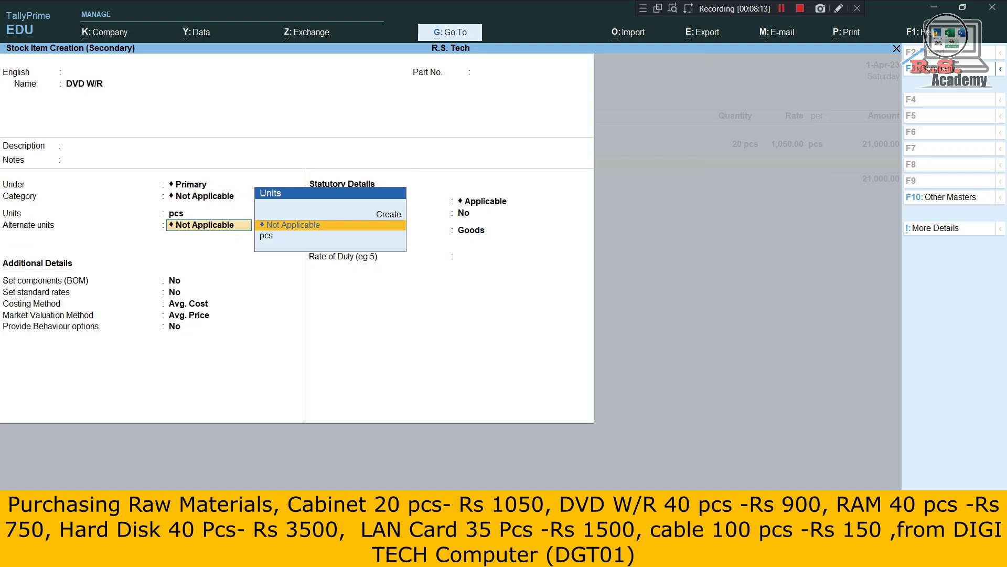
pyautogui.hotkey('ctrl', 'a')
# Enter DVD W/R as 40 pcs at 900, booking 36,000 to Purchase.
pyautogui.press('Return')
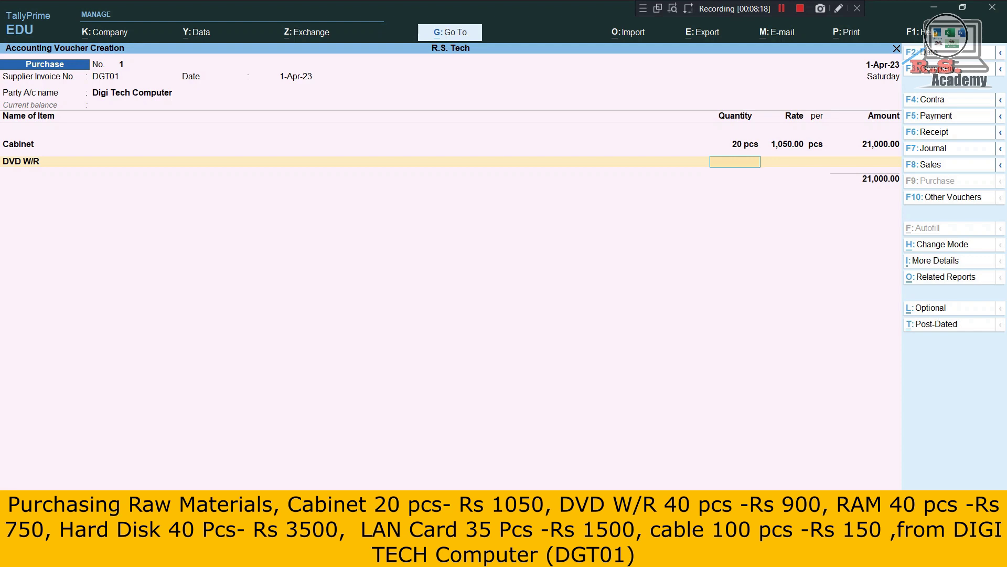
pyautogui.write('40')
pyautogui.press('Return')
pyautogui.write('900')
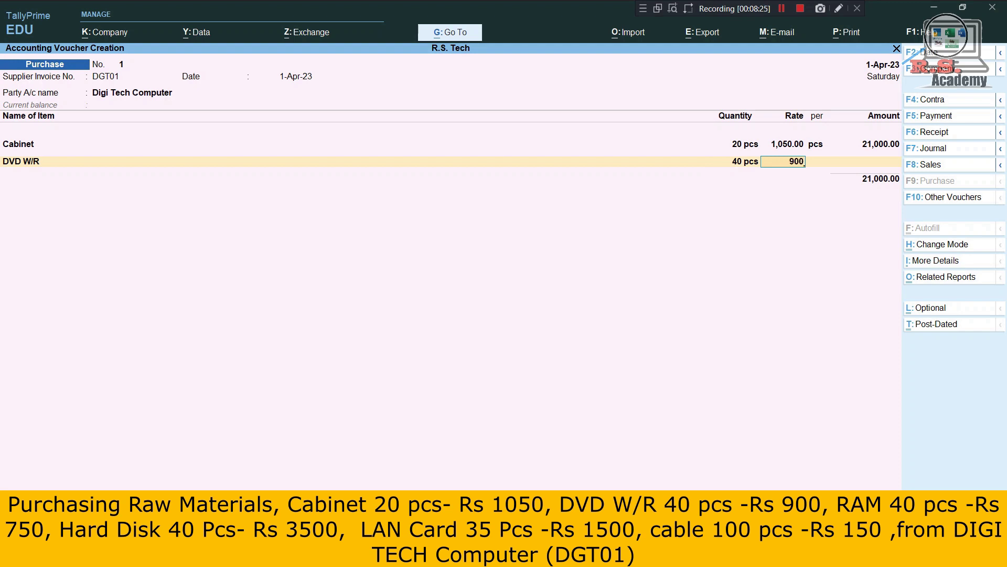
pyautogui.press('Return')
pyautogui.press('Return')
pyautogui.press('Return')
pyautogui.press('Return')
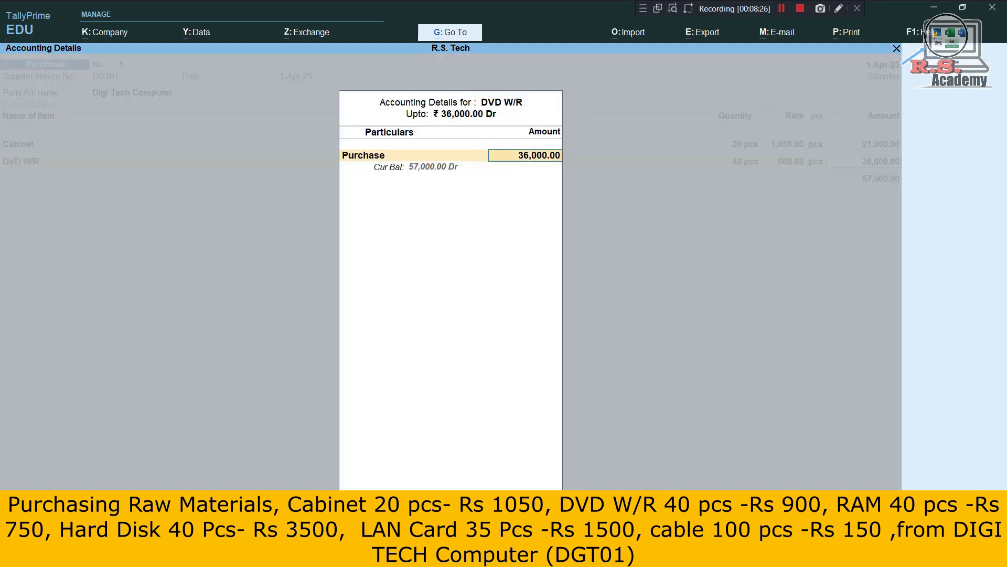
pyautogui.press('Return')
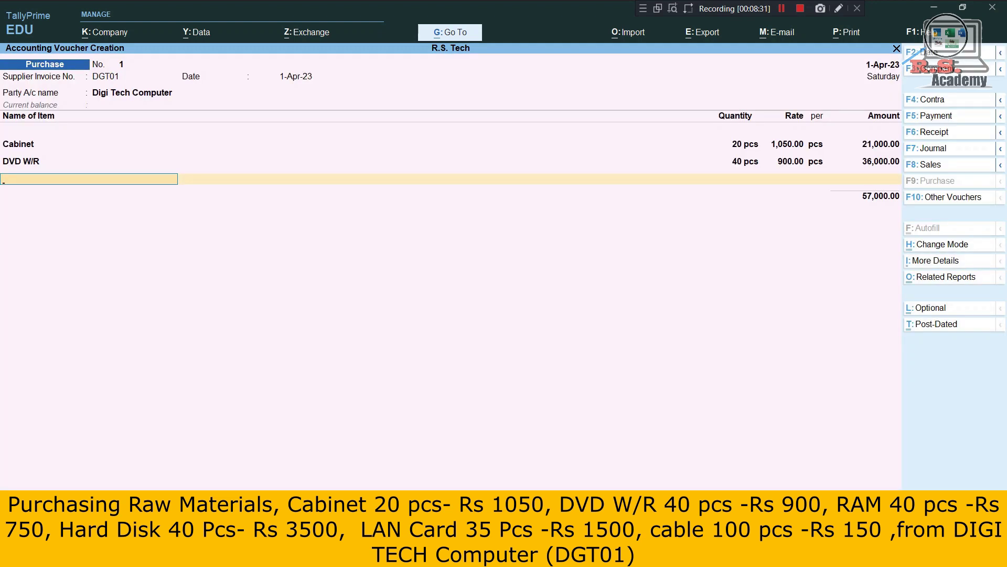
# Create stock item RAM with unit pcs and category Not Applicable.
pyautogui.hotkey('alt', 'c')
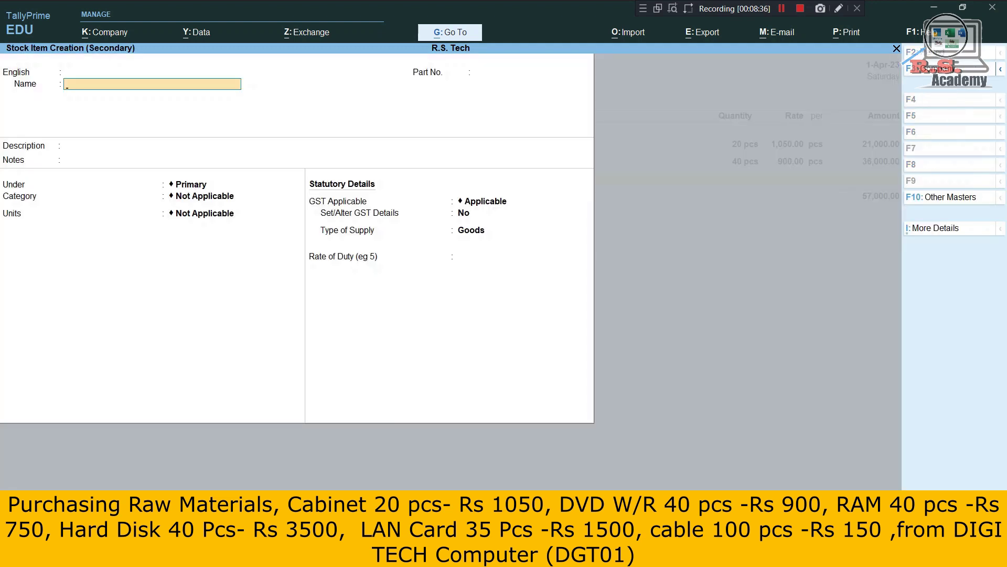
pyautogui.write('RAM')
pyautogui.press('Return')
pyautogui.press('Return')
pyautogui.press('Return')
pyautogui.press('Return')
pyautogui.press('Return')
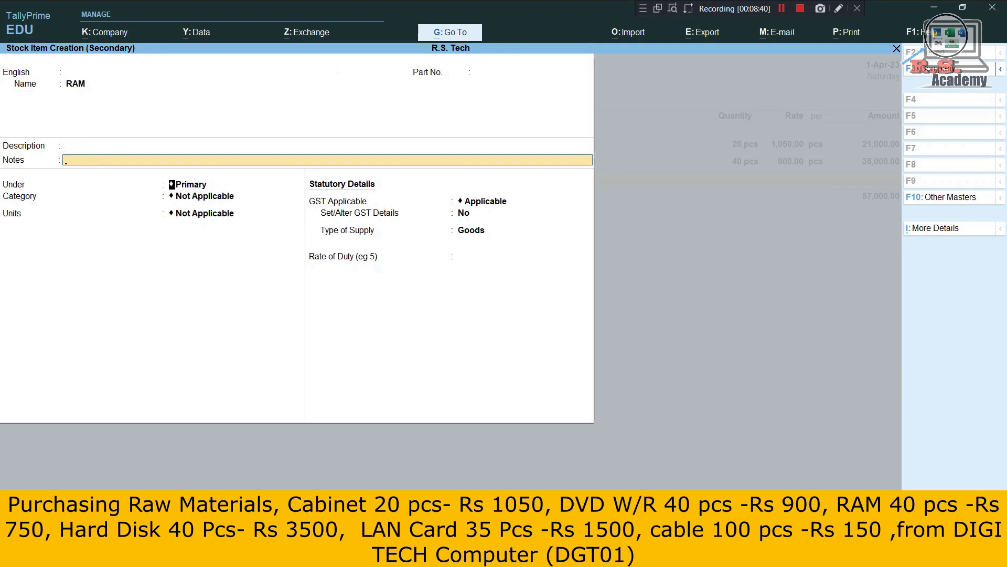
pyautogui.press('Return')
pyautogui.press('Down')
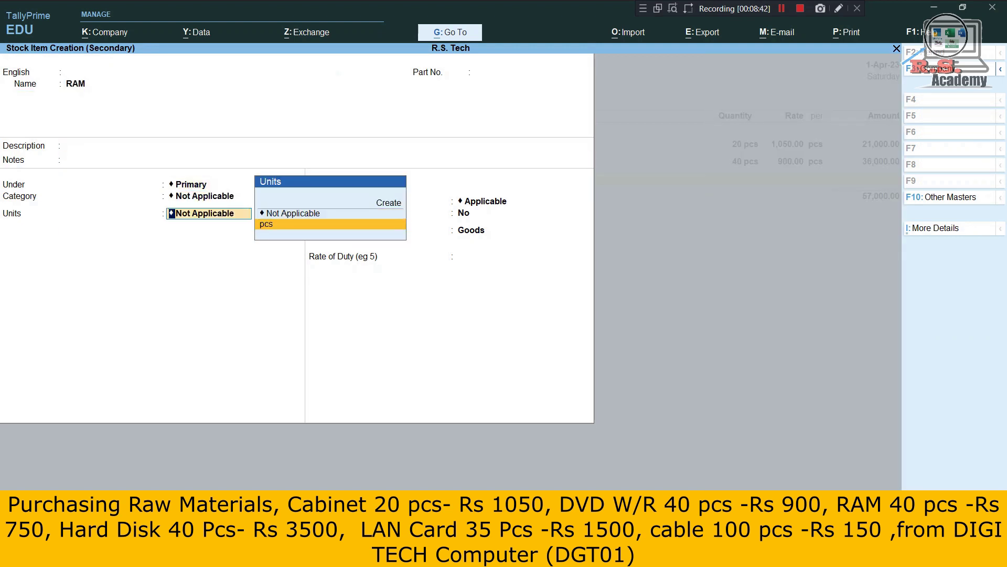
pyautogui.press('Return')
pyautogui.hotkey('ctrl', 'a')
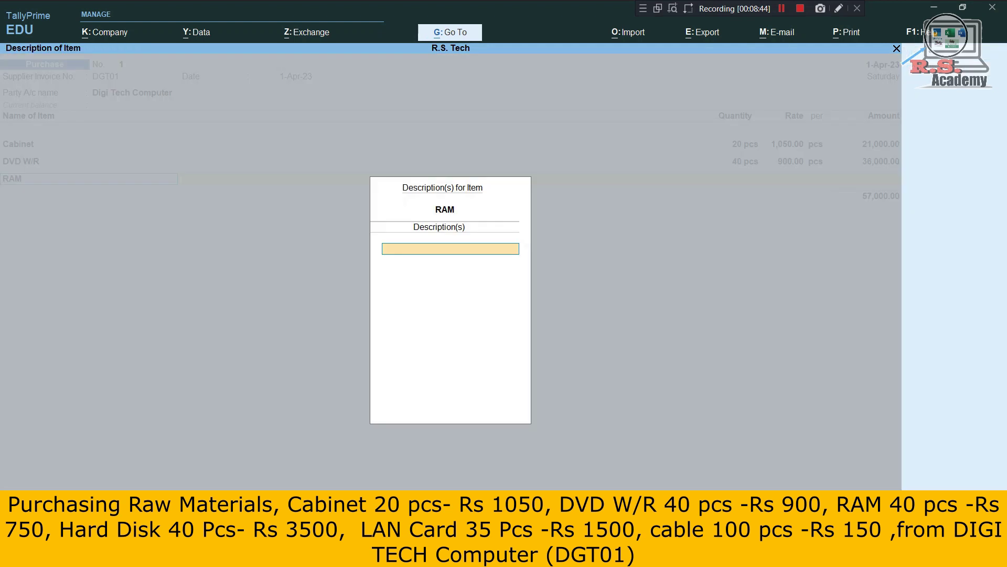
# Enter RAM as 40 pcs at 750, booking 30,000 to Purchase.
pyautogui.press('Return')
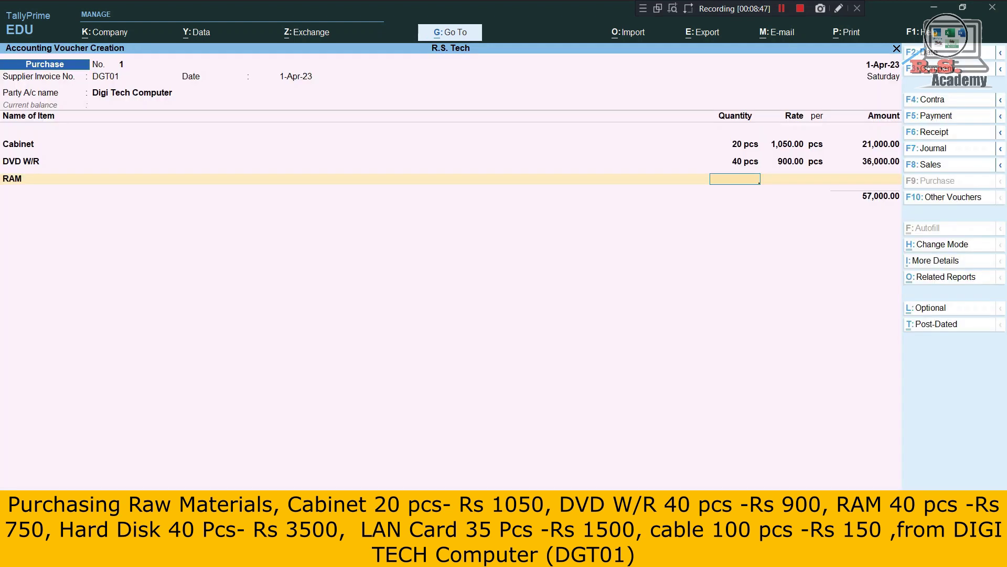
pyautogui.write('40')
pyautogui.press('Return')
pyautogui.write('750')
pyautogui.press('Return')
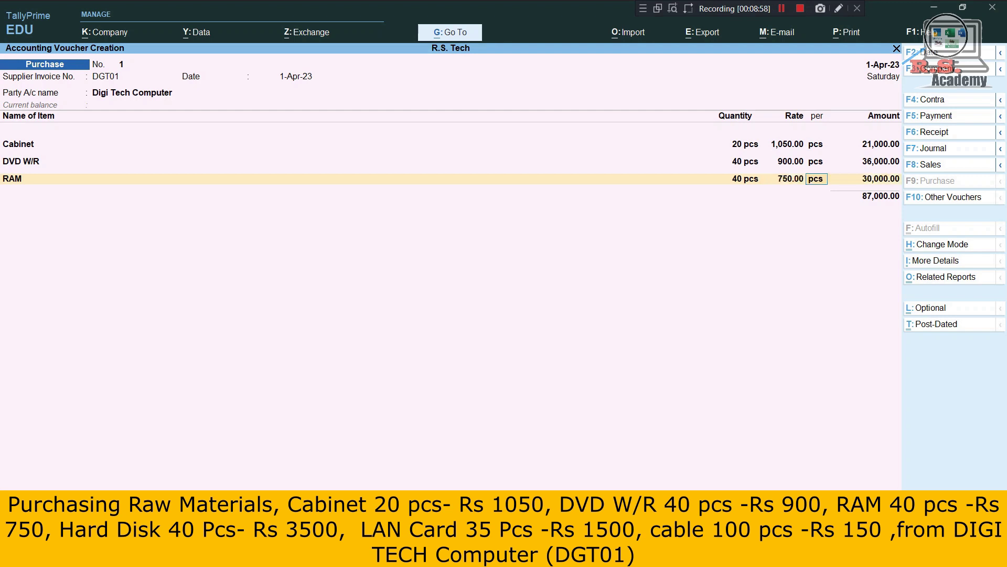
pyautogui.press('Return')
pyautogui.press('Return')
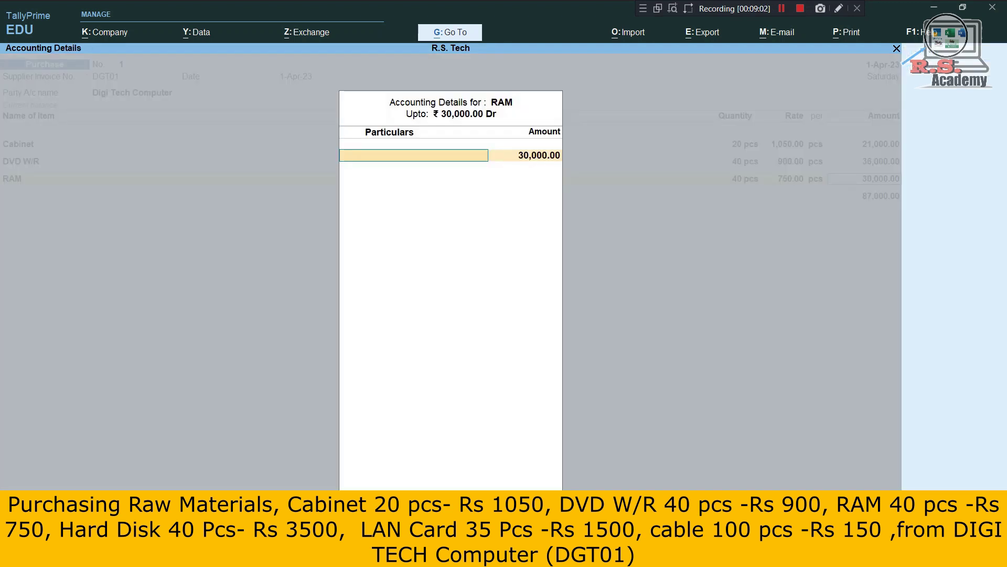
pyautogui.press('Return')
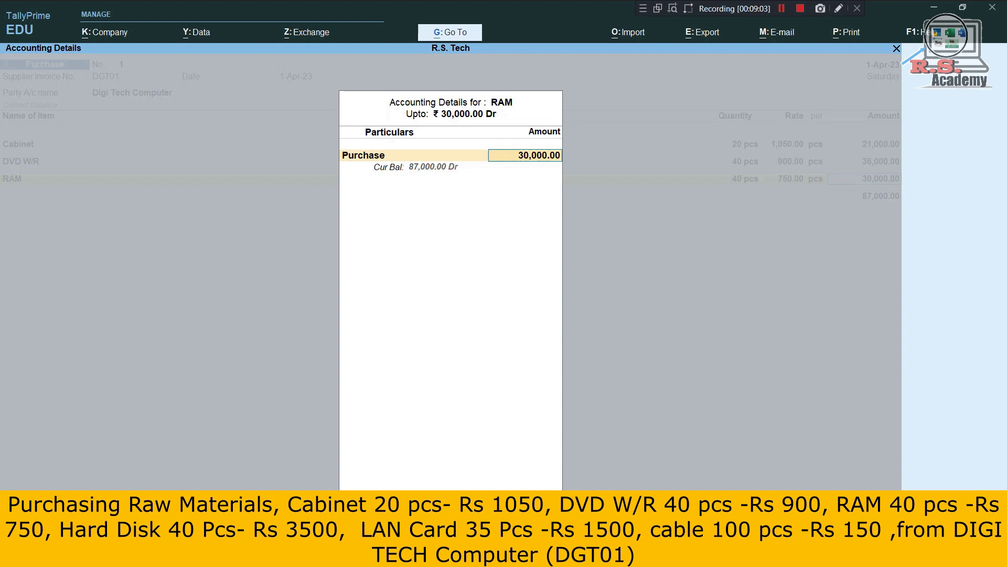
pyautogui.press('Return')
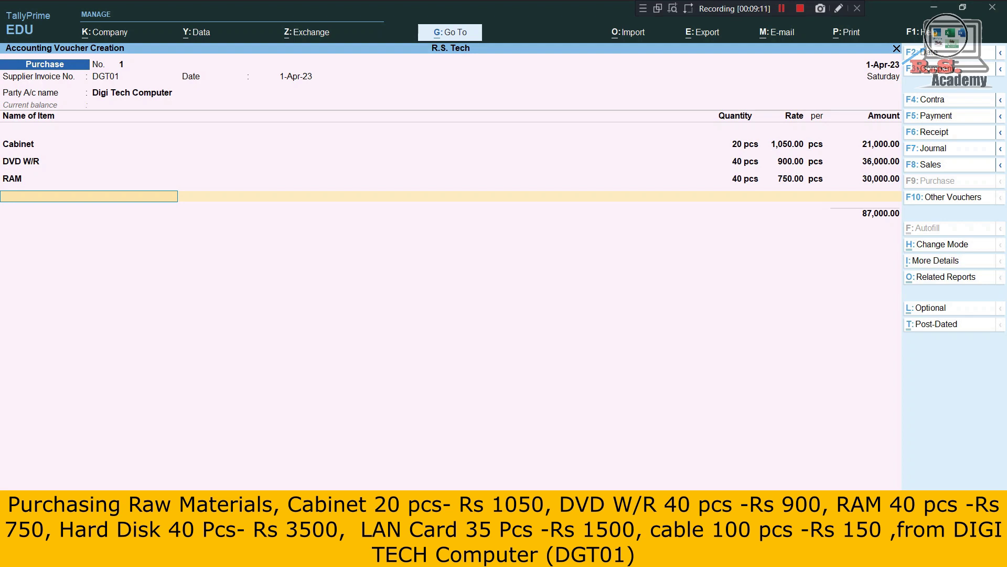
# Create stock item Hard Disk with unit pcs.
pyautogui.hotkey('alt', 'c')
pyautogui.write('H')
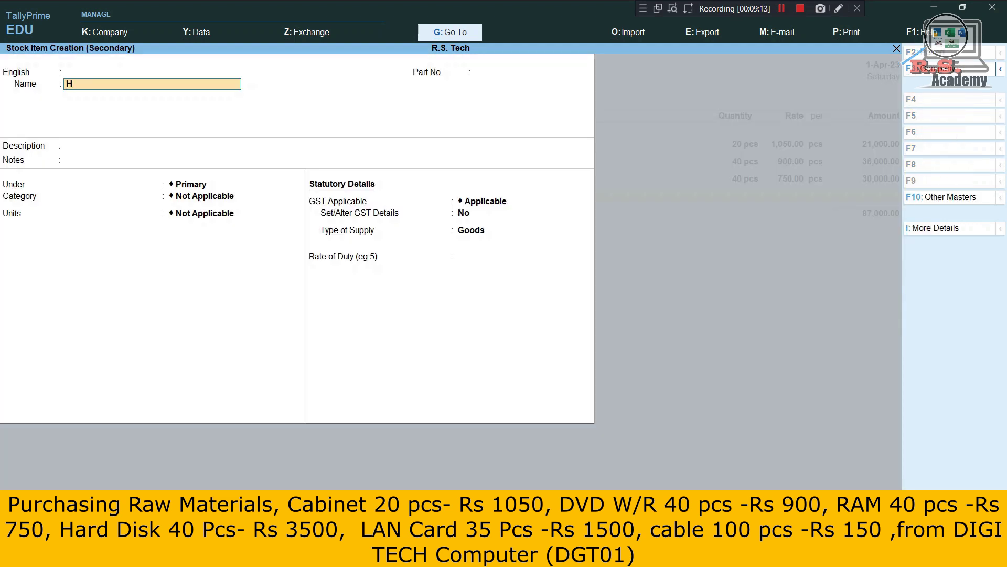
pyautogui.write('ard Disk')
pyautogui.press('Return')
pyautogui.press('Return')
pyautogui.press('Return')
pyautogui.press('Return')
pyautogui.press('Return')
pyautogui.press('Return')
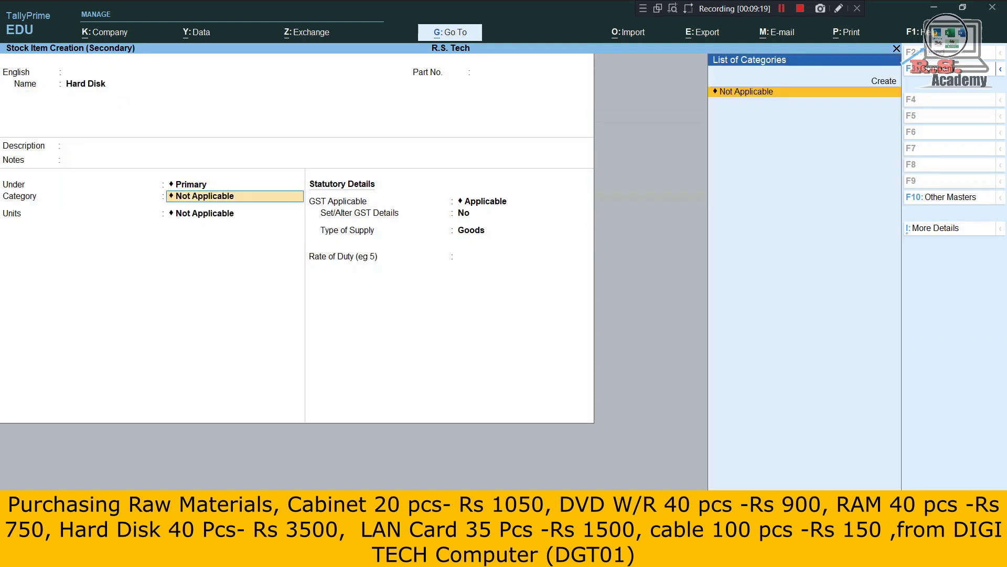
pyautogui.press('Down')
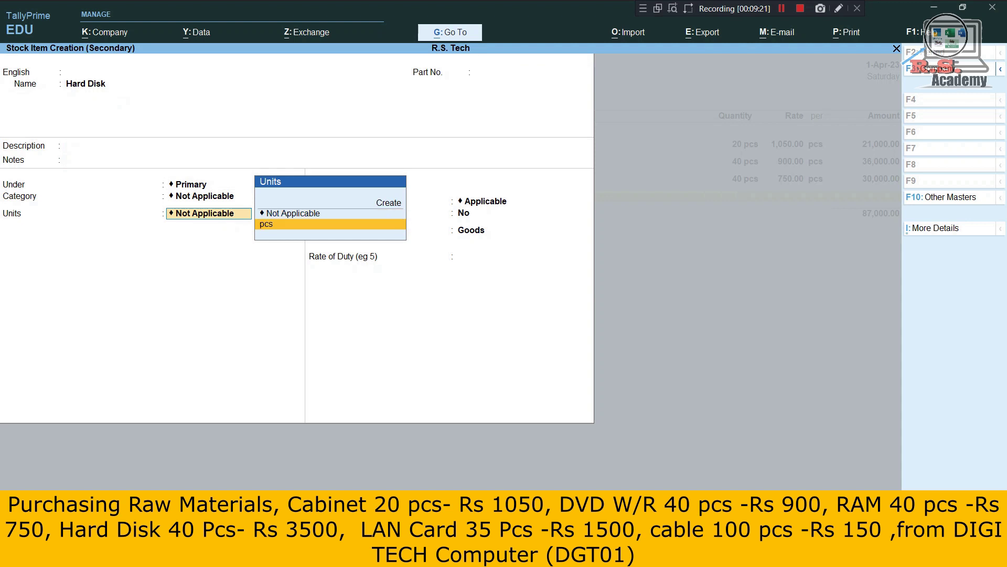
pyautogui.press('ctrl')
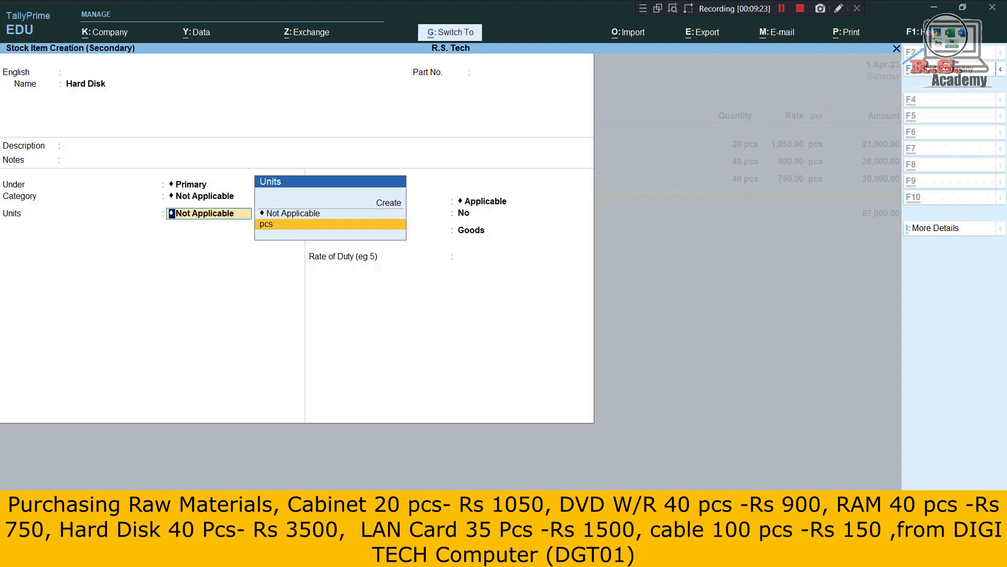
pyautogui.hotkey('ctrl', 'a')
# Enter Hard Disk as 40 pcs at 3,500, booking 1,40,000 to Purchase.
pyautogui.press('Return')
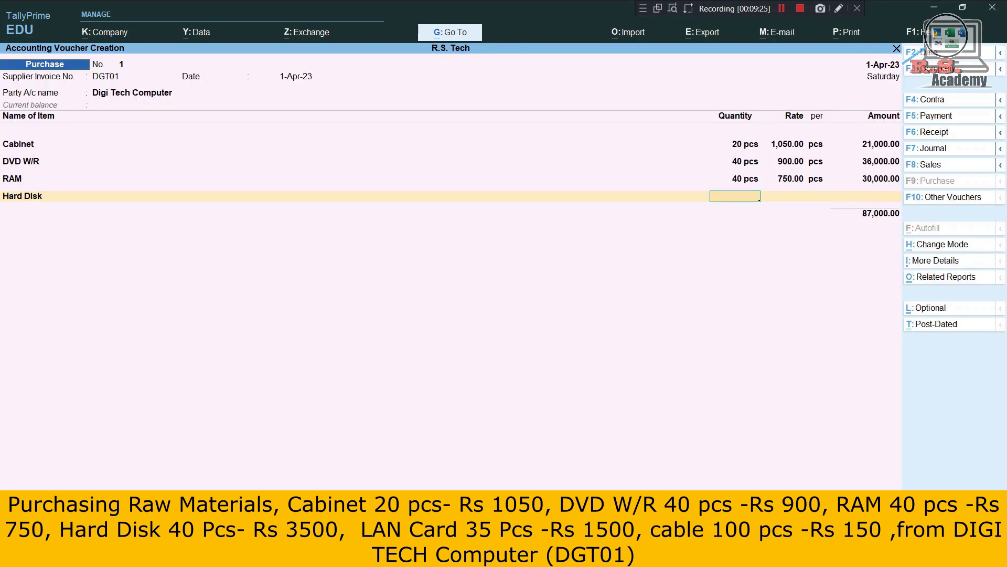
pyautogui.write('40')
pyautogui.press('Return')
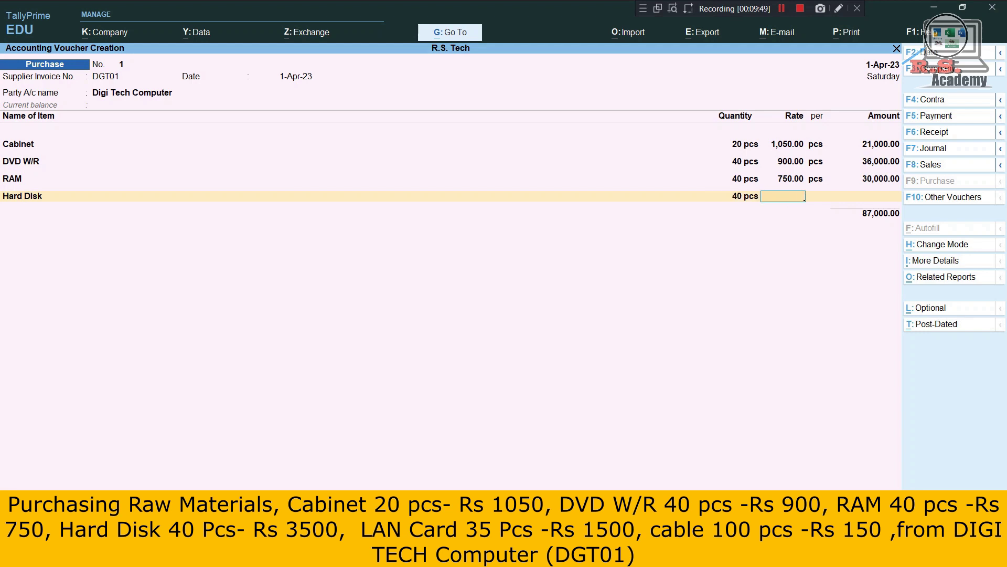
pyautogui.write('3500')
pyautogui.press('Return')
pyautogui.press('Return')
pyautogui.press('Return')
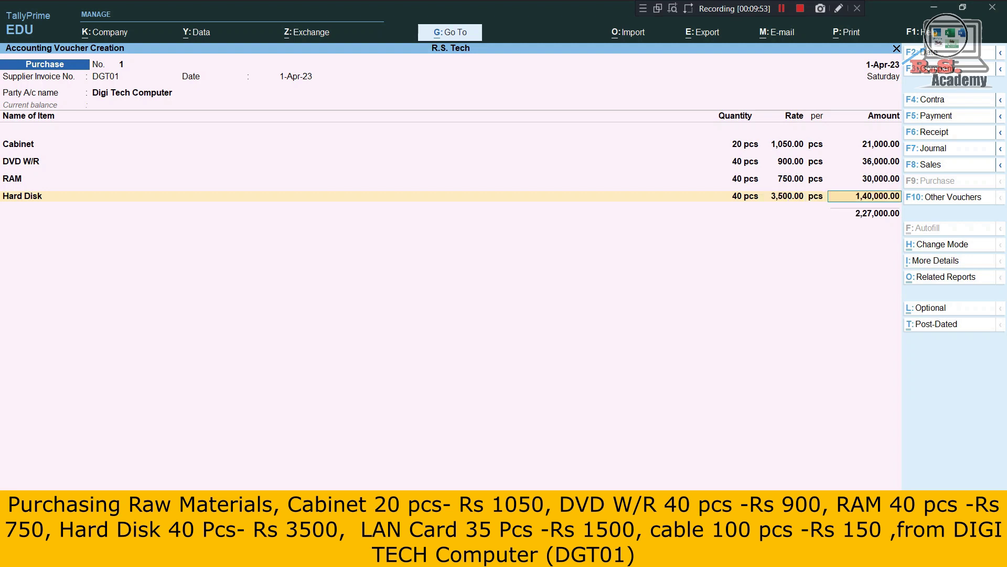
pyautogui.press('Return')
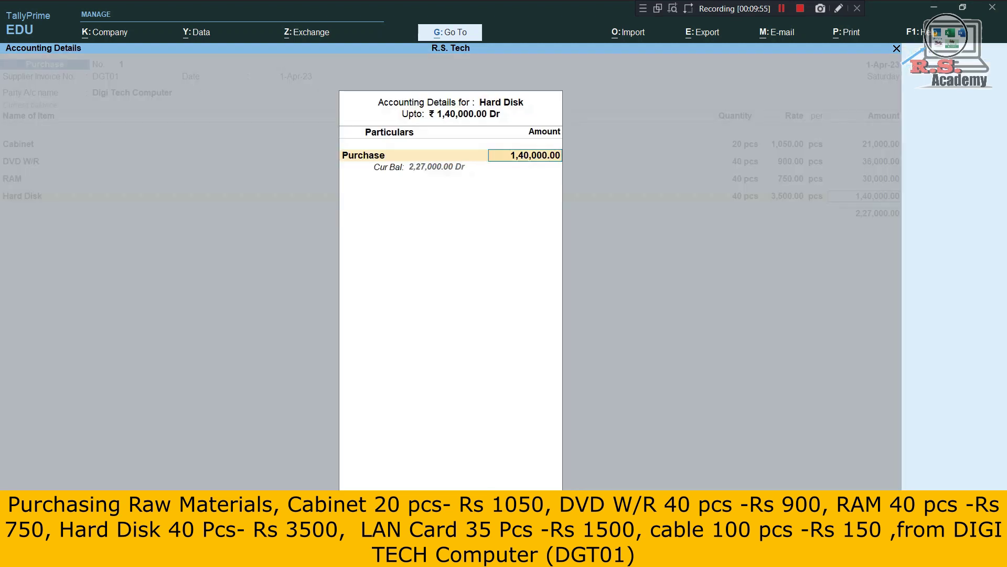
pyautogui.press('Return')
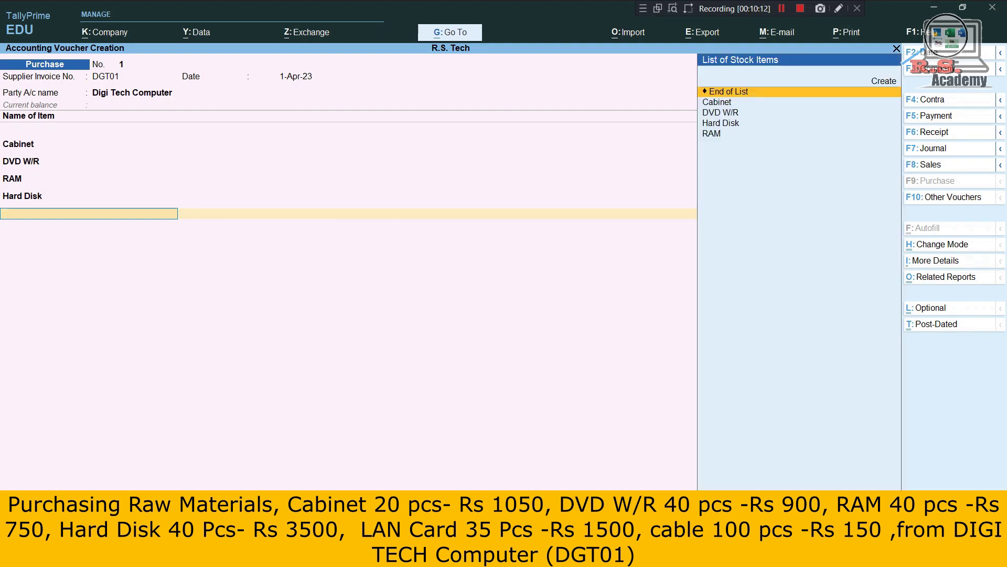
# Create stock item Lan Card with unit pcs.
pyautogui.hotkey('alt', 'c')
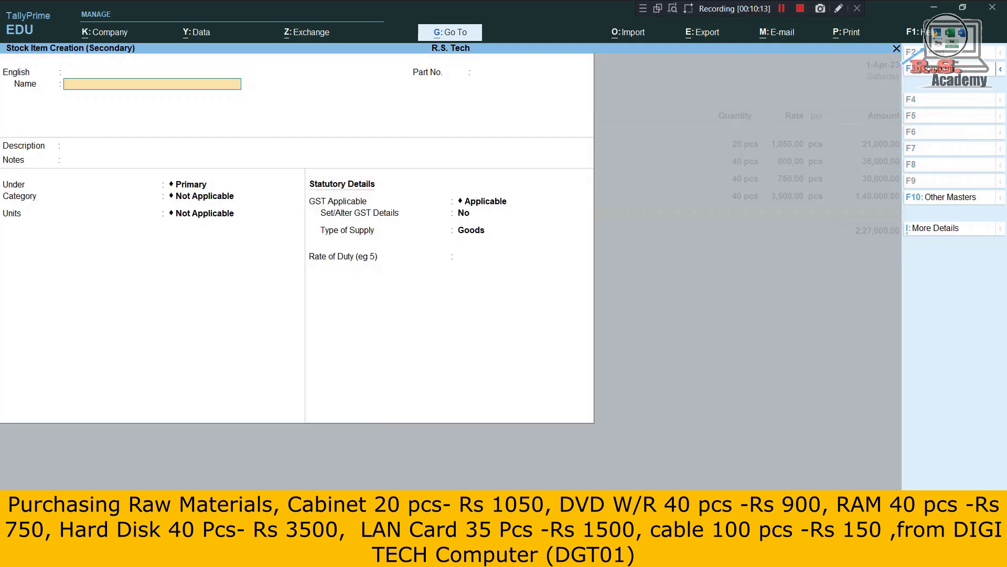
pyautogui.write('Lan Card')
pyautogui.press('Return')
pyautogui.press('Return')
pyautogui.press('Return')
pyautogui.press('Return')
pyautogui.press('Return')
pyautogui.press('Return')
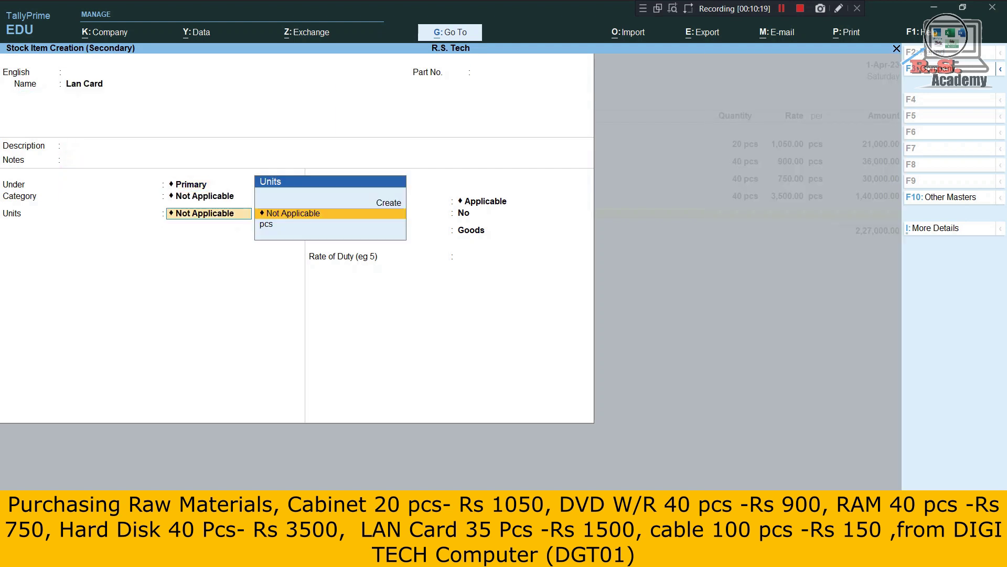
pyautogui.press('Down')
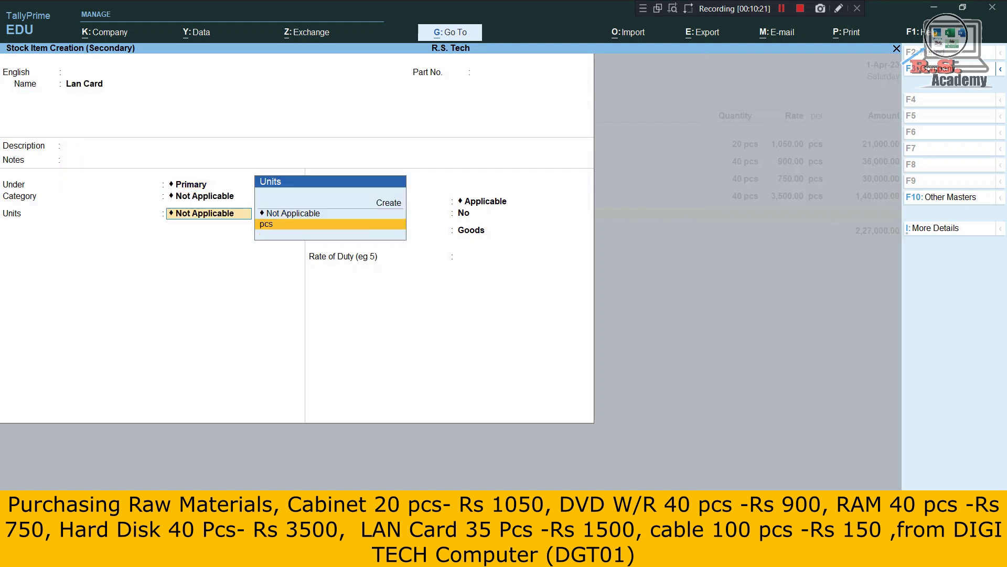
pyautogui.press('Return')
pyautogui.hotkey('ctrl', 'a')
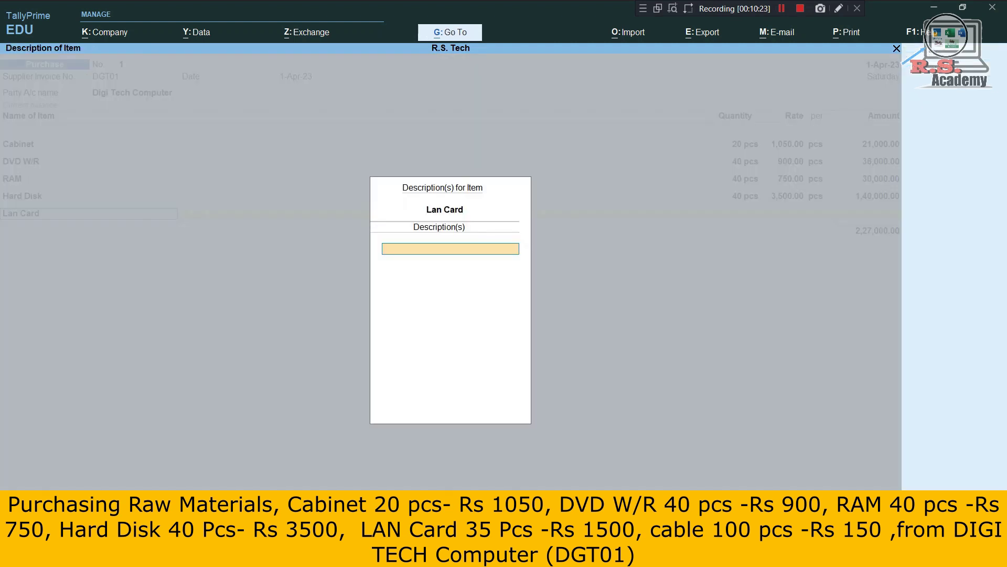
# Enter Lan Card as 35 pcs at 1,500, booking 52,500 to Purchase.
pyautogui.press('Return')
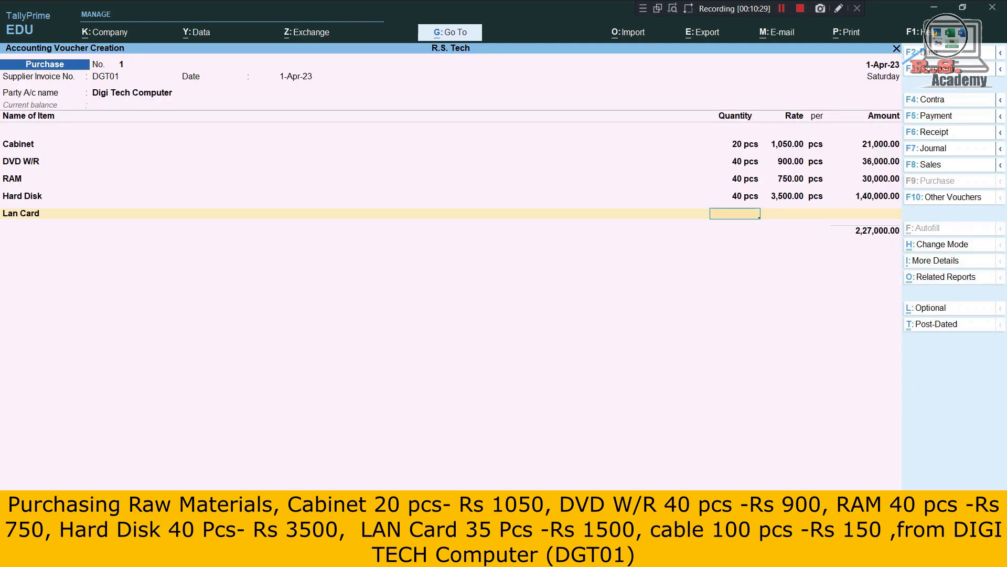
pyautogui.write('35')
pyautogui.press('Return')
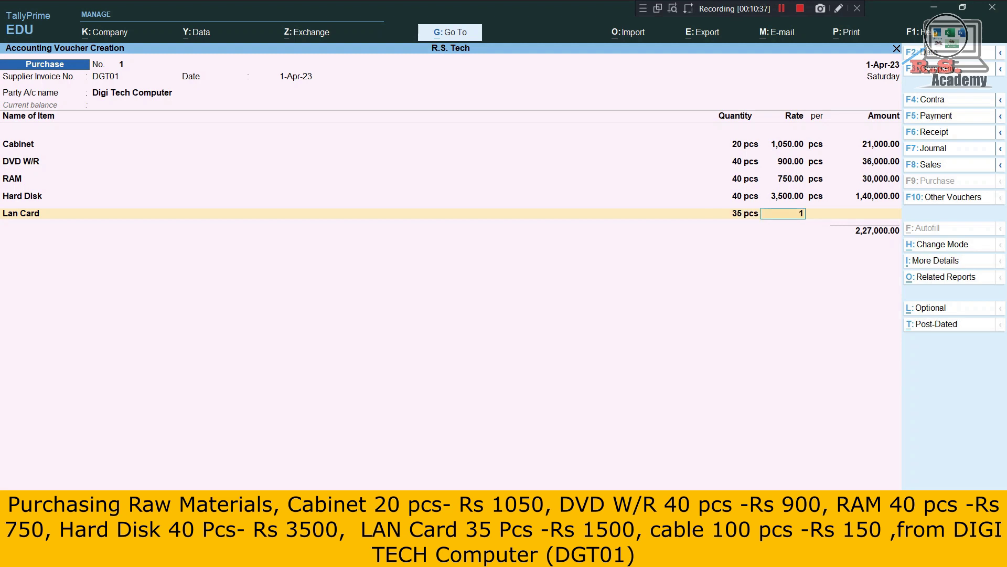
pyautogui.write('1,500')
pyautogui.press('Return')
pyautogui.press('Return')
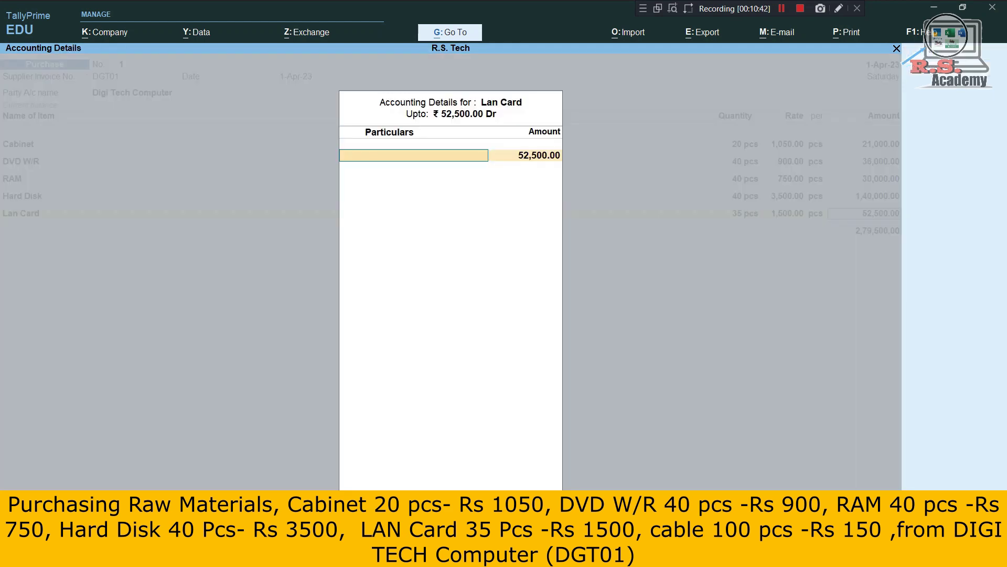
pyautogui.write('p')
pyautogui.press('Return')
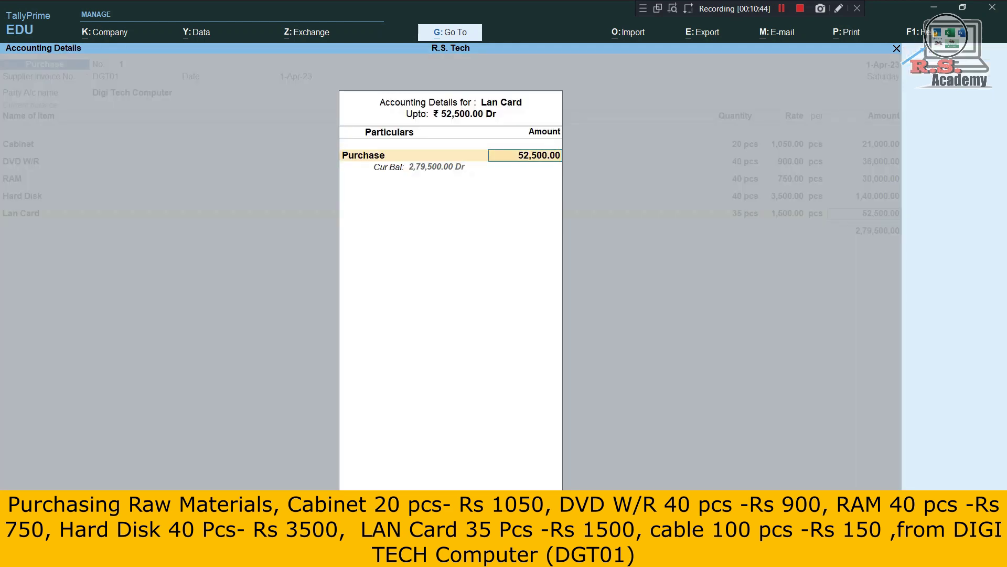
pyautogui.press('Return')
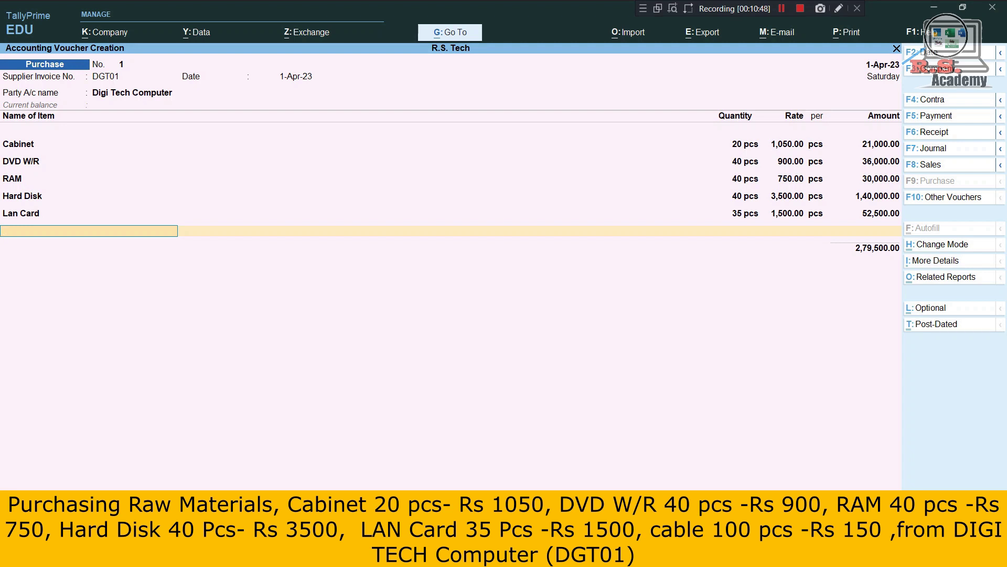
# Create stock item Cable with unit pcs.
pyautogui.hotkey('alt', 'c')
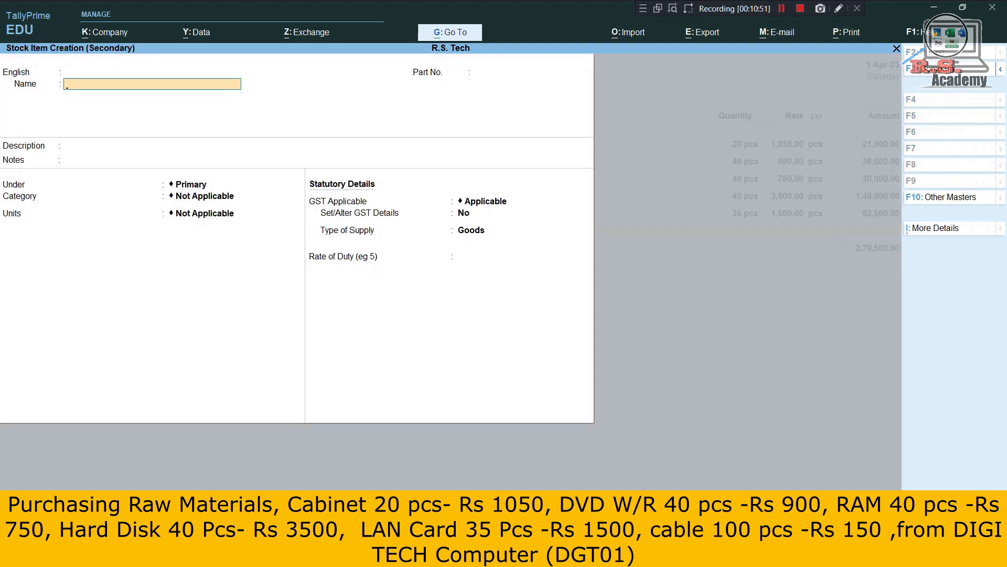
pyautogui.write('Cable')
pyautogui.press('Return')
pyautogui.press('Return')
pyautogui.press('Return')
pyautogui.press('Return')
pyautogui.press('Return')
pyautogui.press('Return')
pyautogui.press('Return')
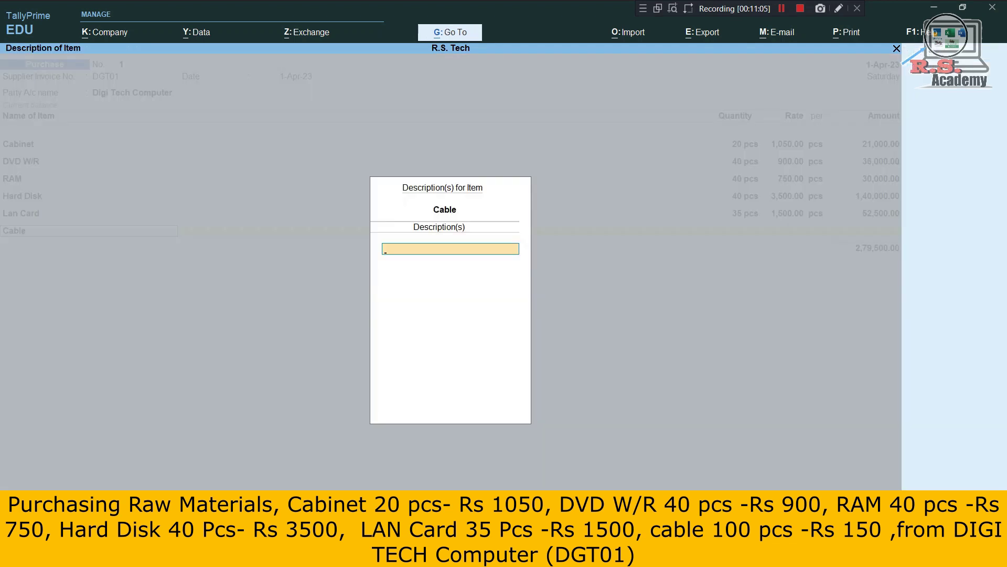
pyautogui.press('Return')
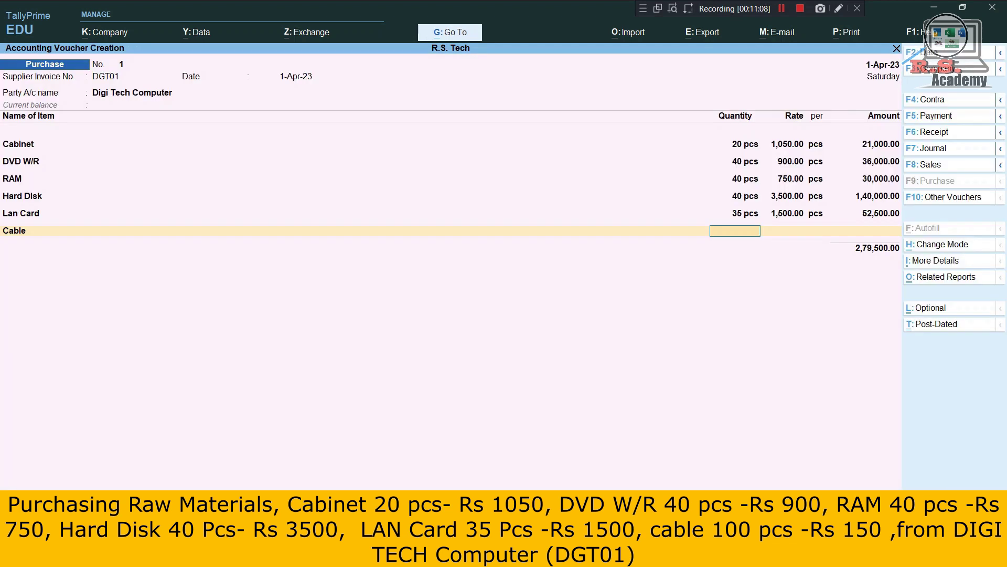
# Enter Cable as 100 pcs at 150, booking 15,000 to Purchase.
pyautogui.write('100')
pyautogui.press('Return')
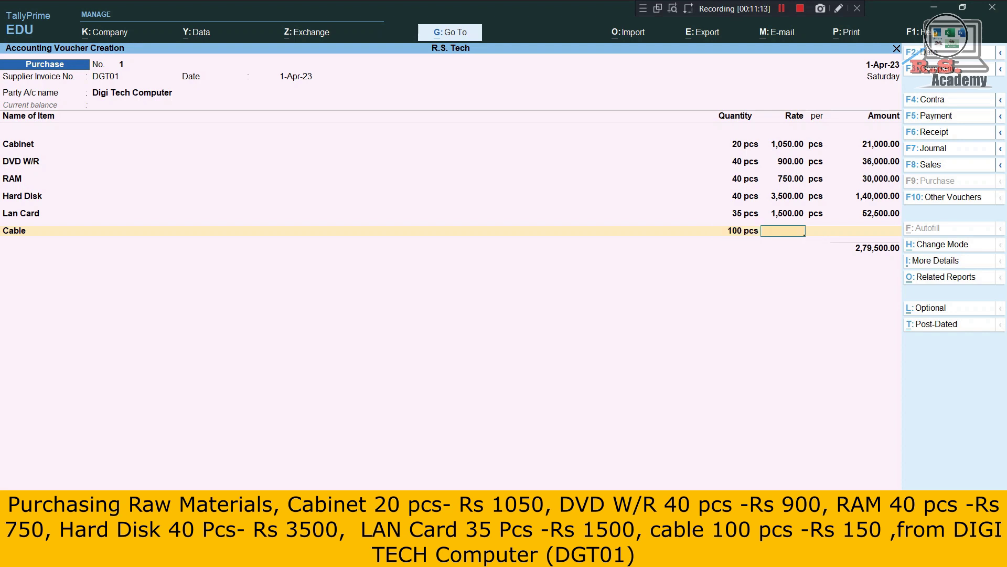
pyautogui.write('150')
pyautogui.press('Return')
pyautogui.press('Return')
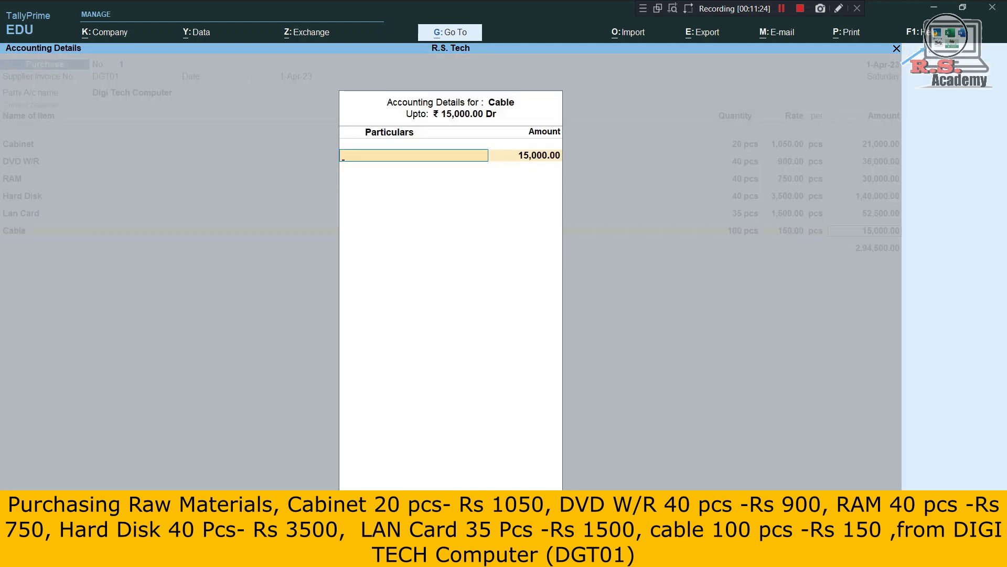
pyautogui.press('Return')
pyautogui.press('Return')
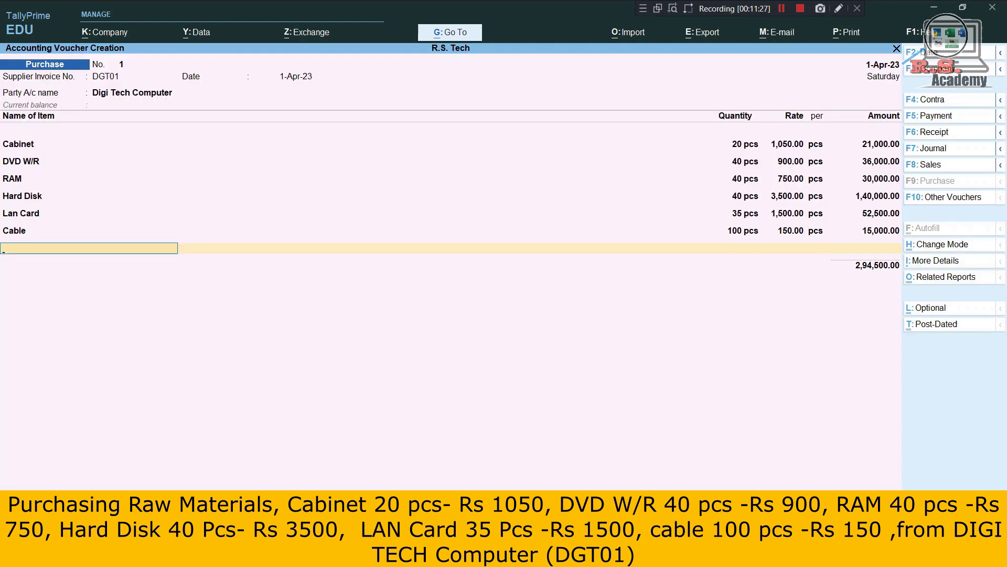
pyautogui.press('Return')
pyautogui.press('Return')
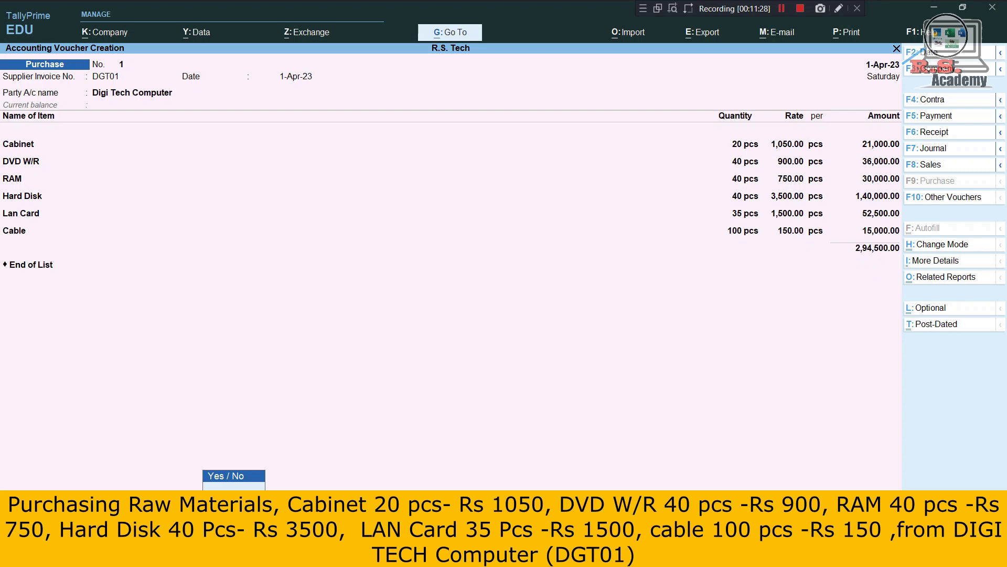
# Enter 2,94,500.00 as New Ref bill DGT01 and save the purchase voucher.
pyautogui.press('Return')
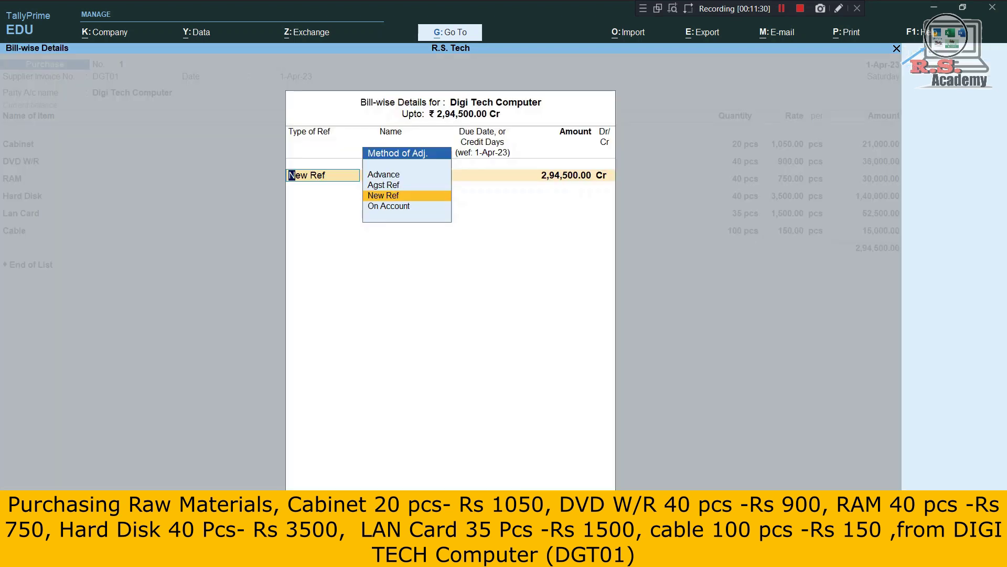
pyautogui.press('Return')
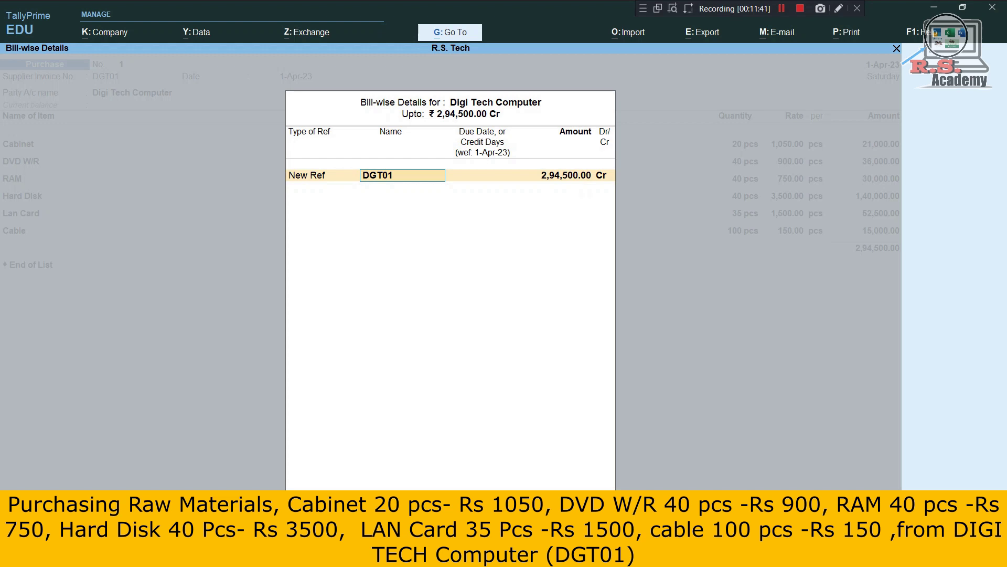
pyautogui.press('Return')
pyautogui.press('Return')
pyautogui.press('Return')
pyautogui.press('Return')
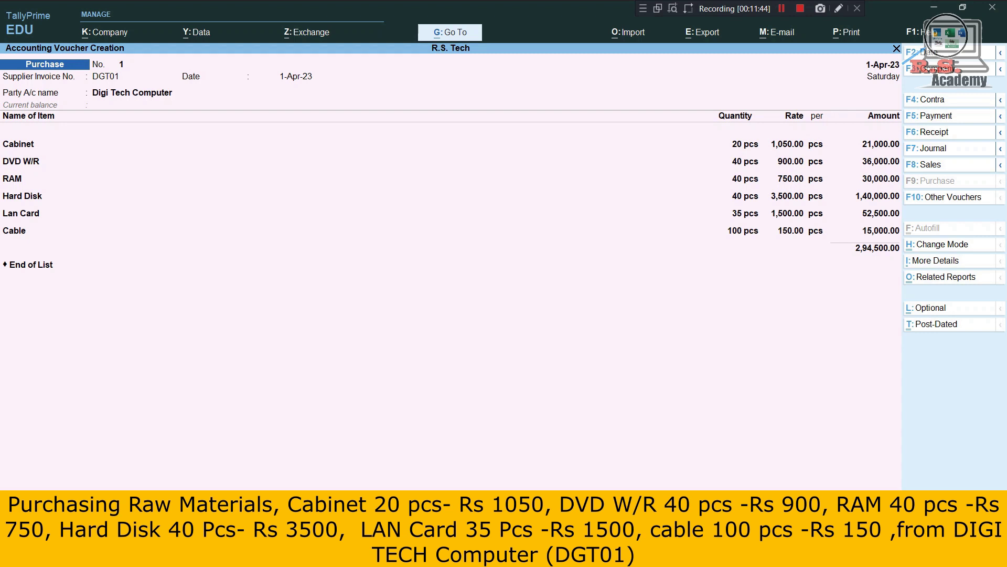
pyautogui.press('Return')
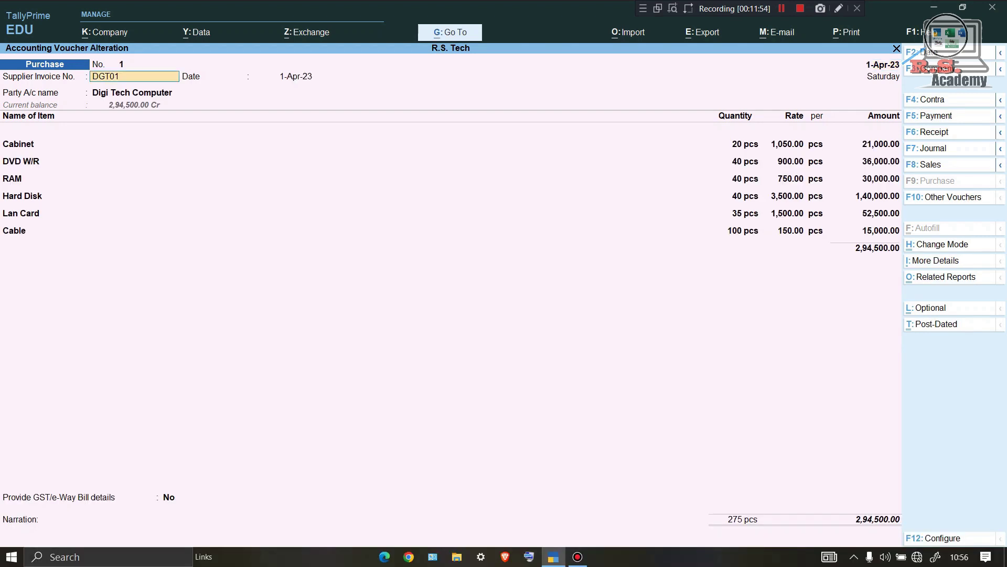
pyautogui.moveTo(875, 495)
pyautogui.mouseDown()
pyautogui.moveTo(839, 526)
pyautogui.moveTo(904, 535)
pyautogui.moveTo(887, 497)
pyautogui.moveTo(870, 497)
pyautogui.mouseUp()
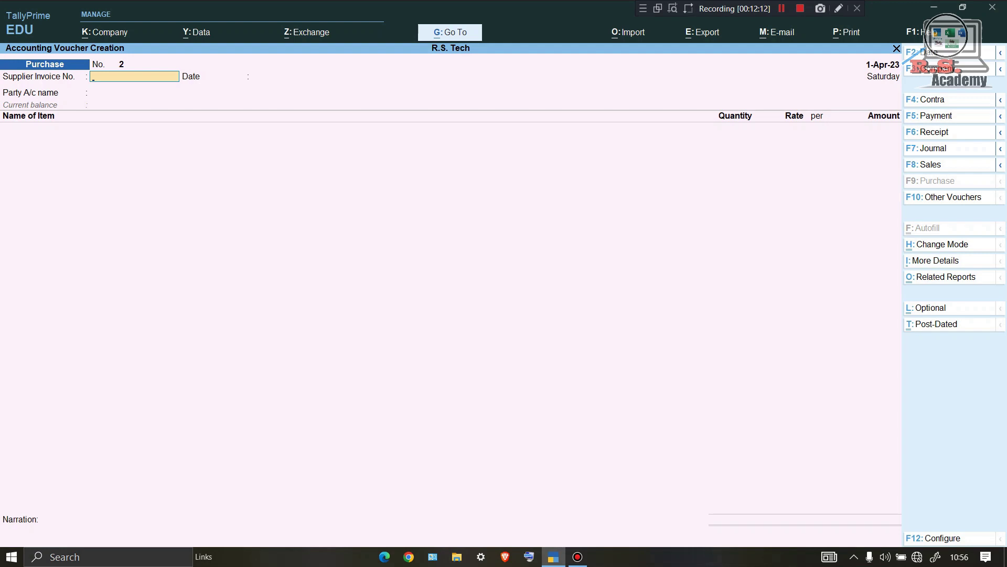
# Start a payment voucher from SBI paying Digi Tech Computer 294500.
pyautogui.press('F5')
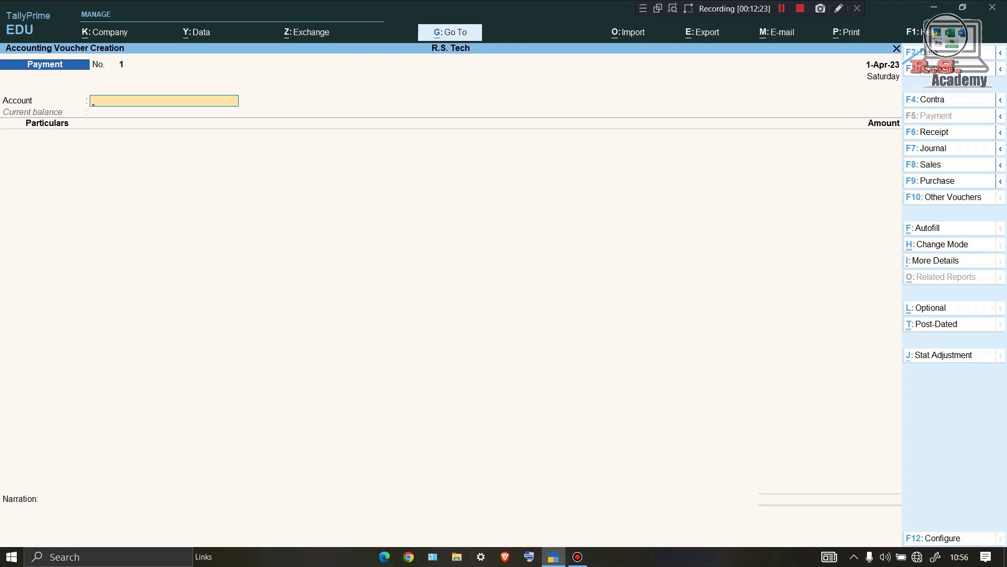
pyautogui.write('S')
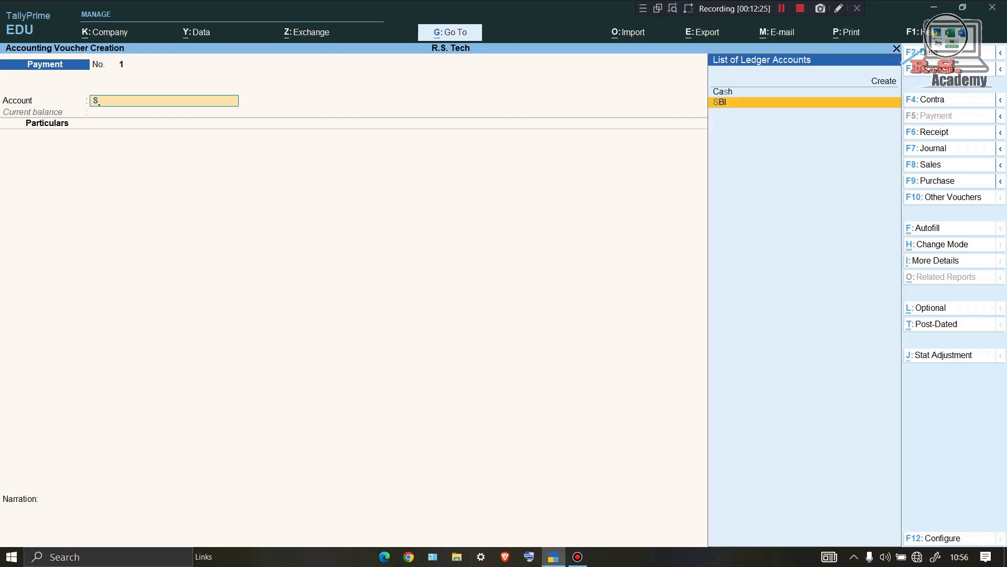
pyautogui.press('Return')
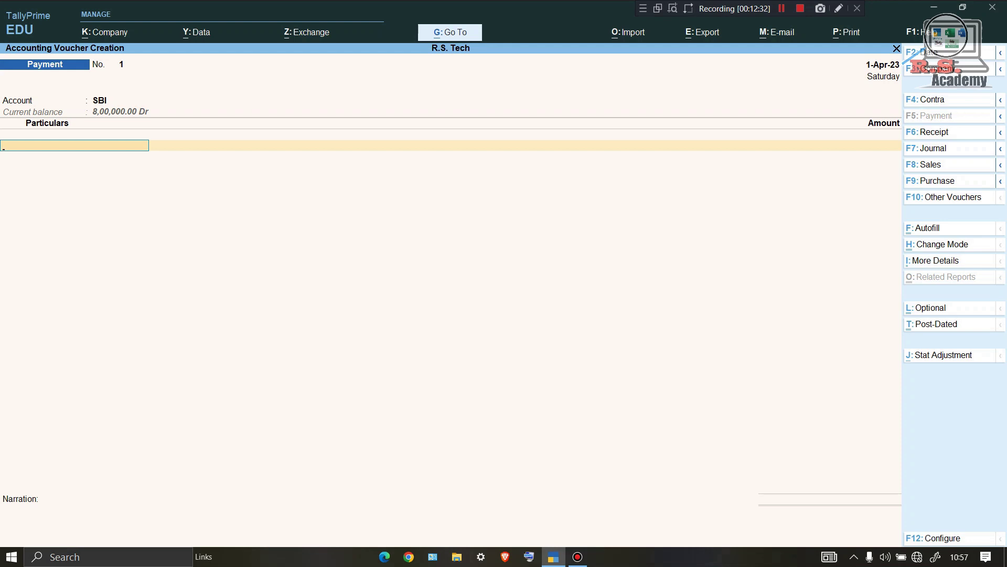
pyautogui.write('D')
pyautogui.press('Return')
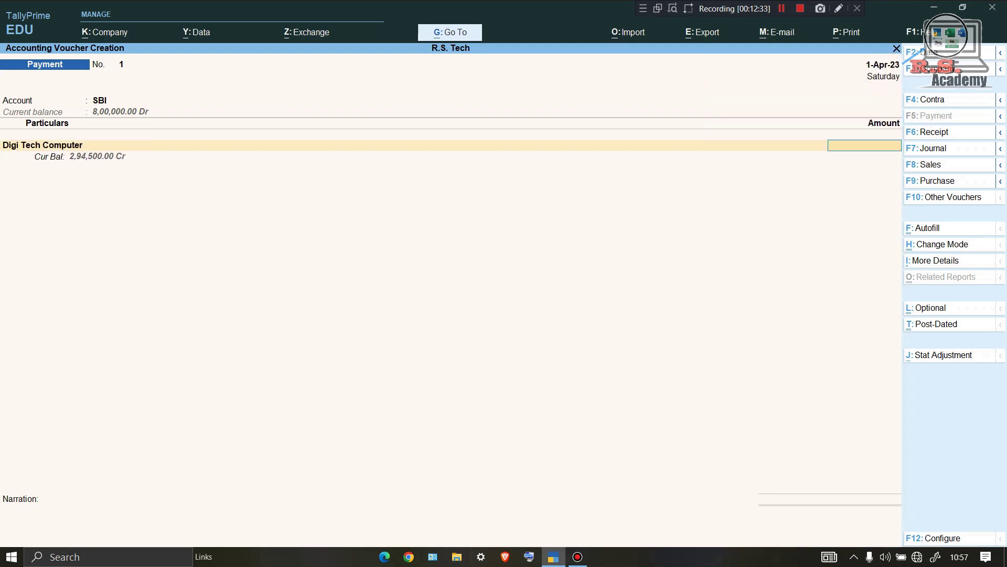
pyautogui.moveTo(83, 144)
pyautogui.mouseDown()
pyautogui.moveTo(0, 149)
pyautogui.moveTo(41, 165)
pyautogui.moveTo(210, 156)
pyautogui.moveTo(74, 147)
pyautogui.mouseUp()
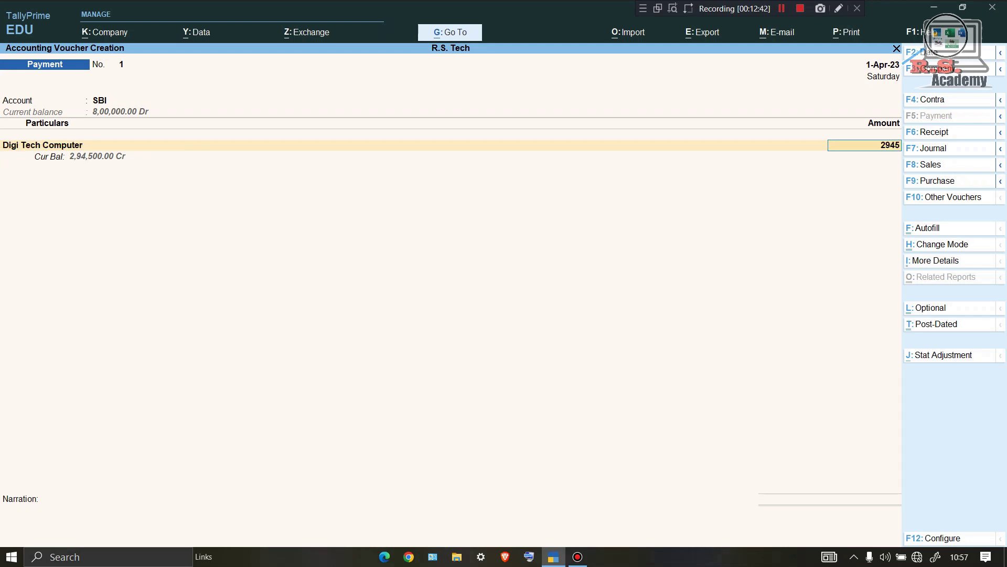
pyautogui.write('294500')
pyautogui.press('Return')
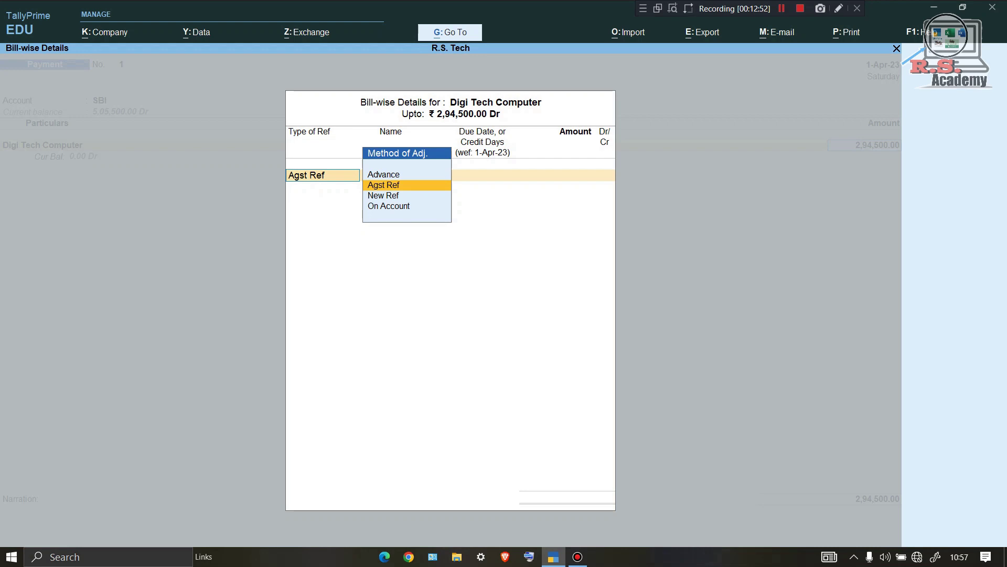
# Settle the payment against bill DGT01 and accept the cheque bank allocation.
pyautogui.press('Return')
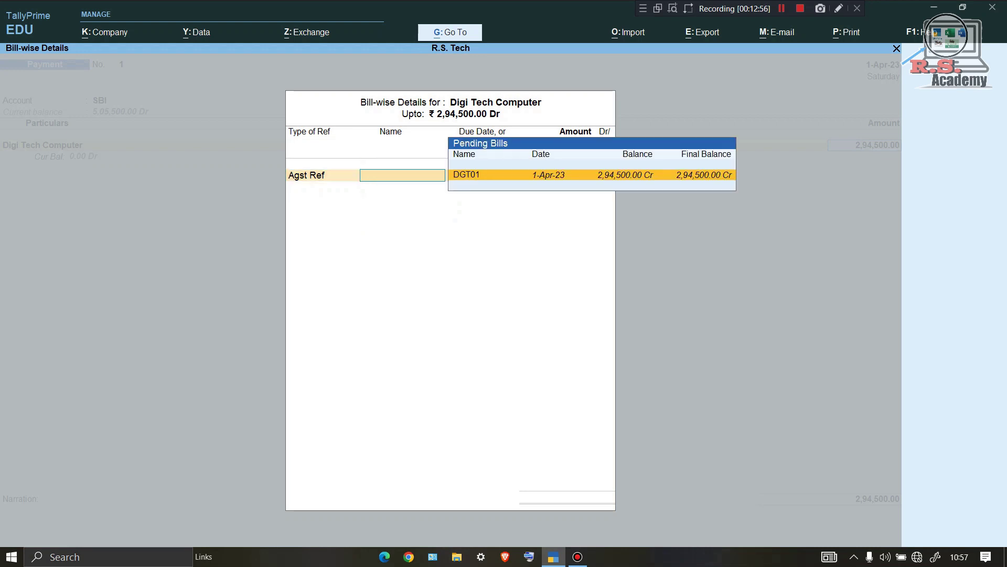
pyautogui.press('Return')
pyautogui.press('Return')
pyautogui.press('Return')
pyautogui.press('Return')
pyautogui.press('Return')
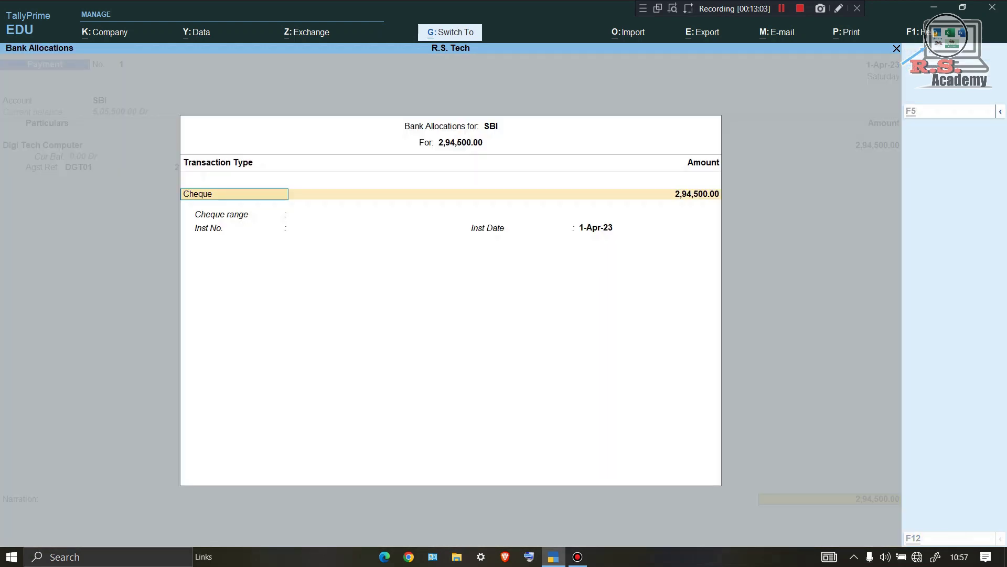
pyautogui.hotkey('ctrl', 'a')
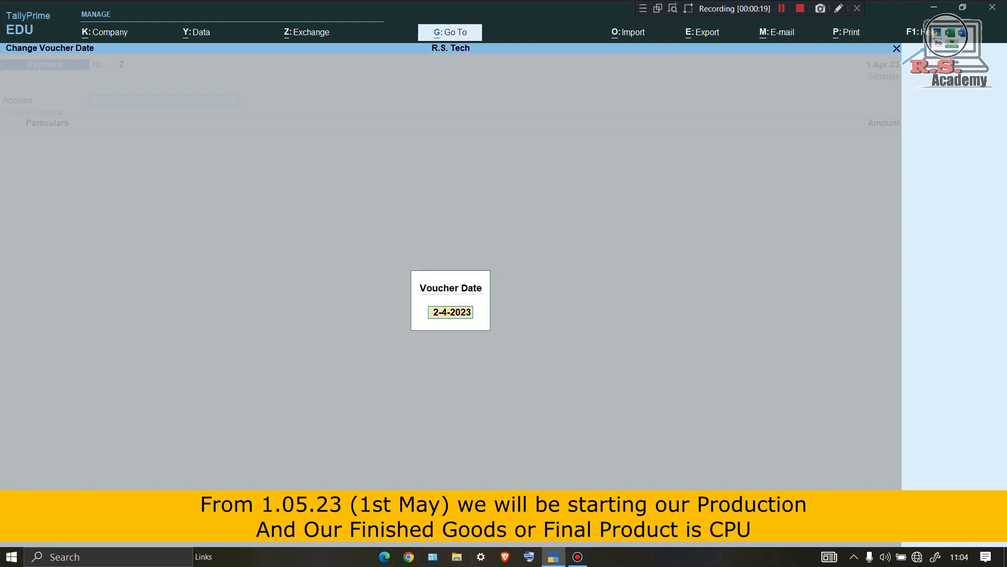
# Change the voucher date to 1-May-23 (entered as 1.5) and return to Gateway of Tally.
pyautogui.write('1.5')
pyautogui.press('Return')
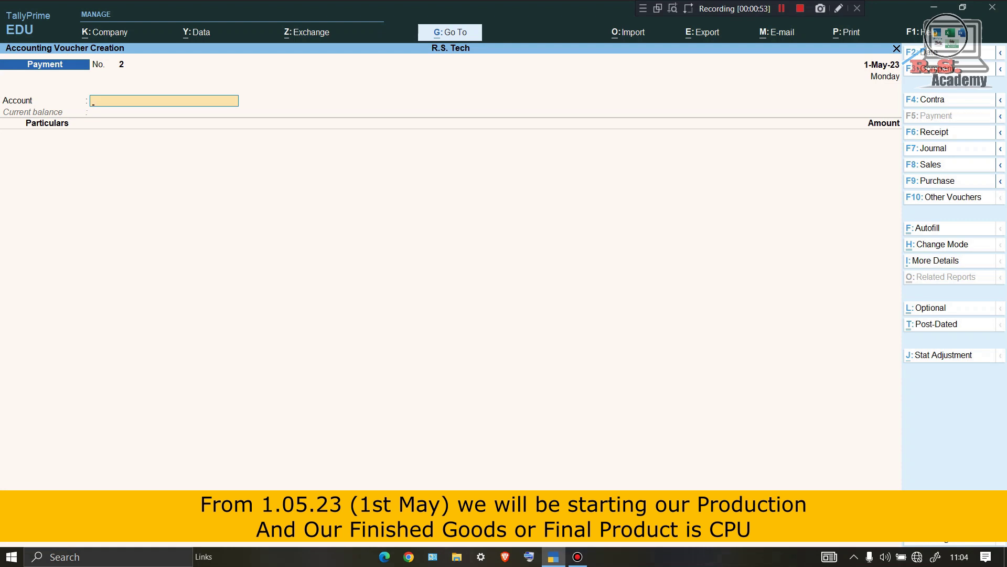
pyautogui.press('Escape')
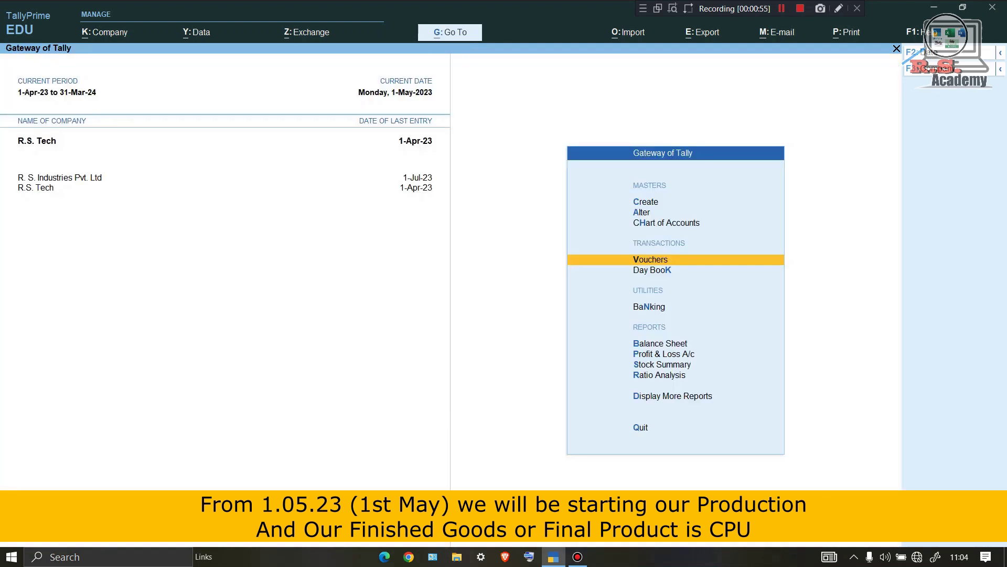
# Create stock item CPU in pcs, with category and alternate units Not Applicable.
pyautogui.press('c')
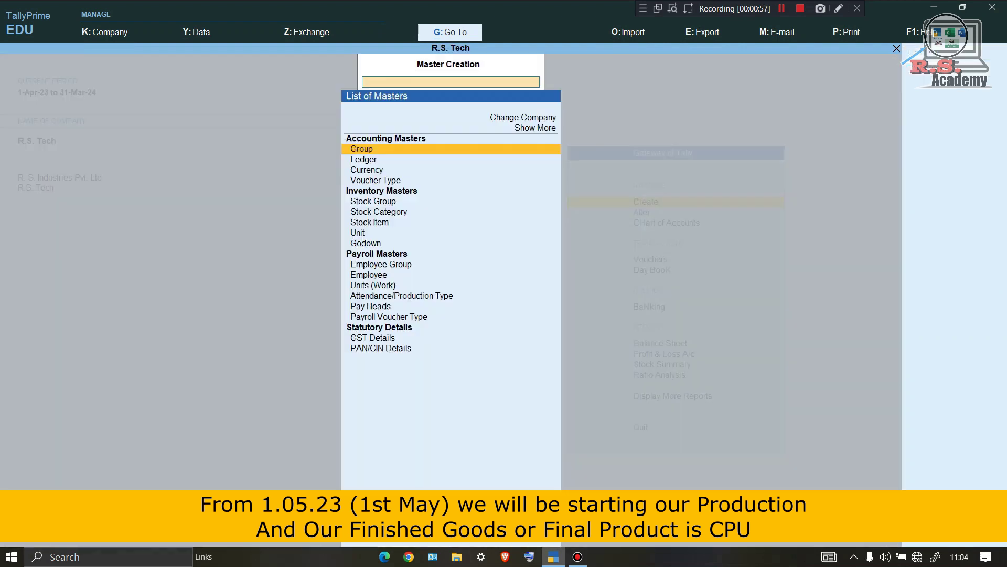
pyautogui.press('Down')
pyautogui.press('Down')
pyautogui.press('Down')
pyautogui.press('Down')
pyautogui.press('Down')
pyautogui.press('Down')
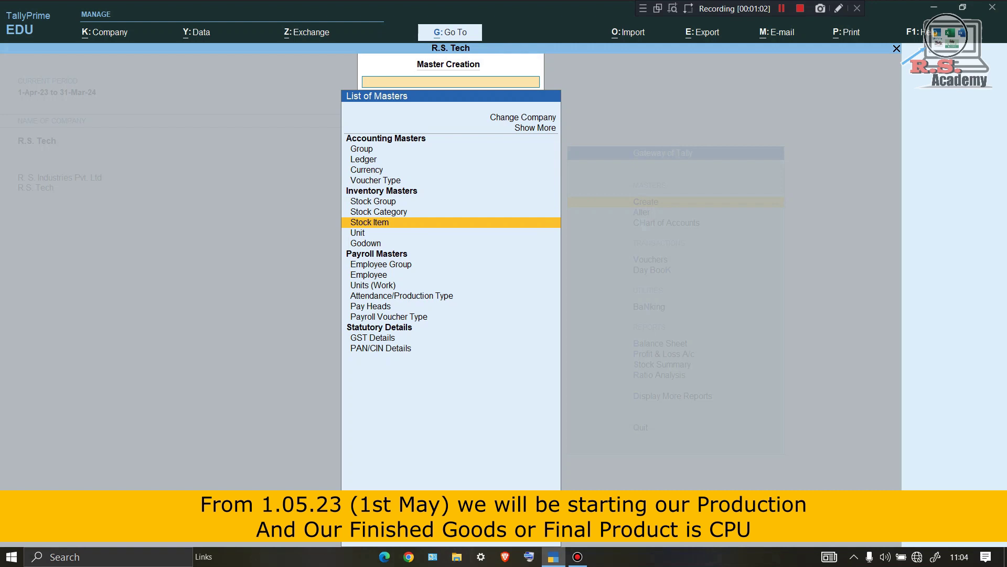
pyautogui.press('Return')
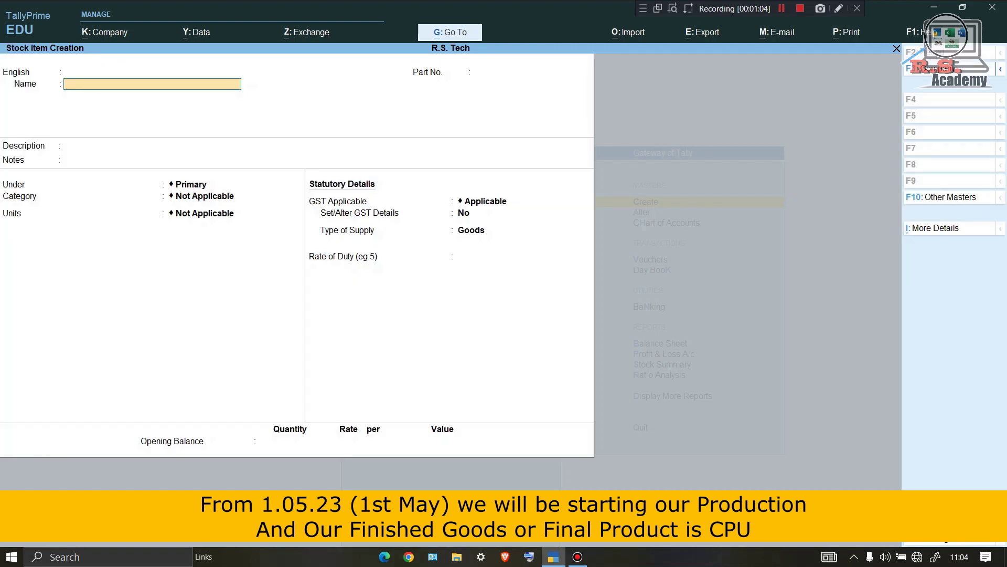
pyautogui.write('CPU')
pyautogui.press('Return')
pyautogui.press('Return')
pyautogui.press('Return')
pyautogui.press('Return')
pyautogui.press('Return')
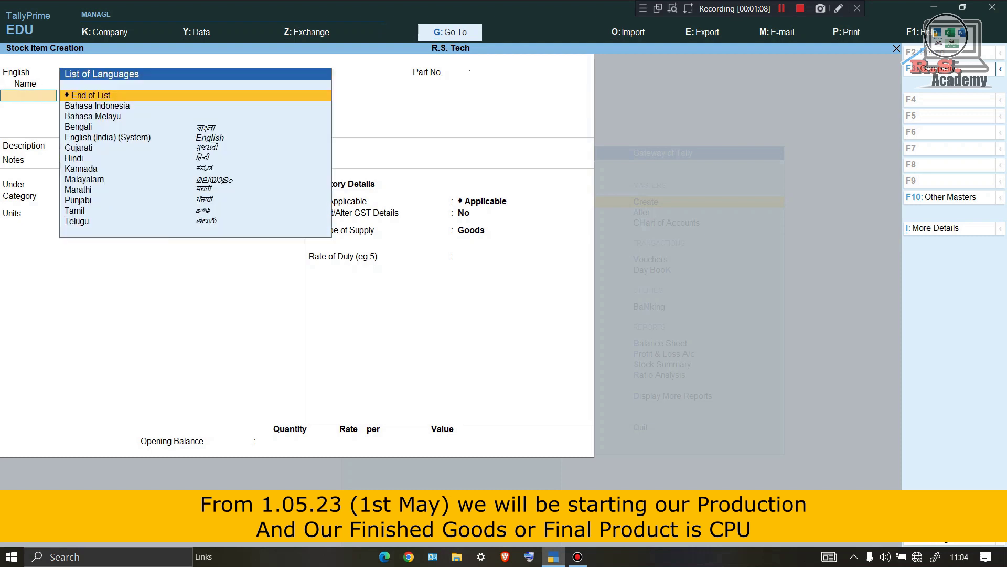
pyautogui.press('Return')
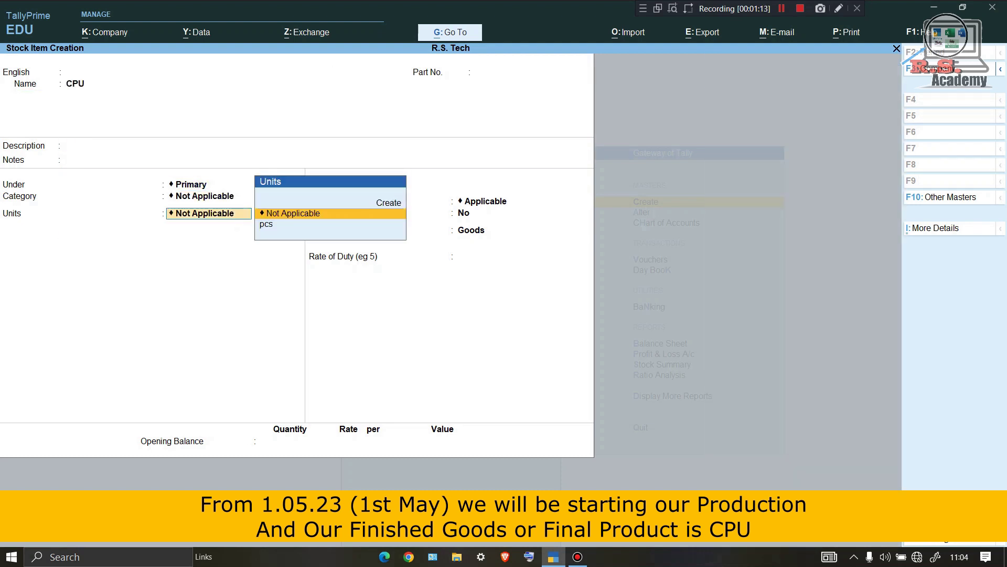
pyautogui.press('Down')
pyautogui.press('Return')
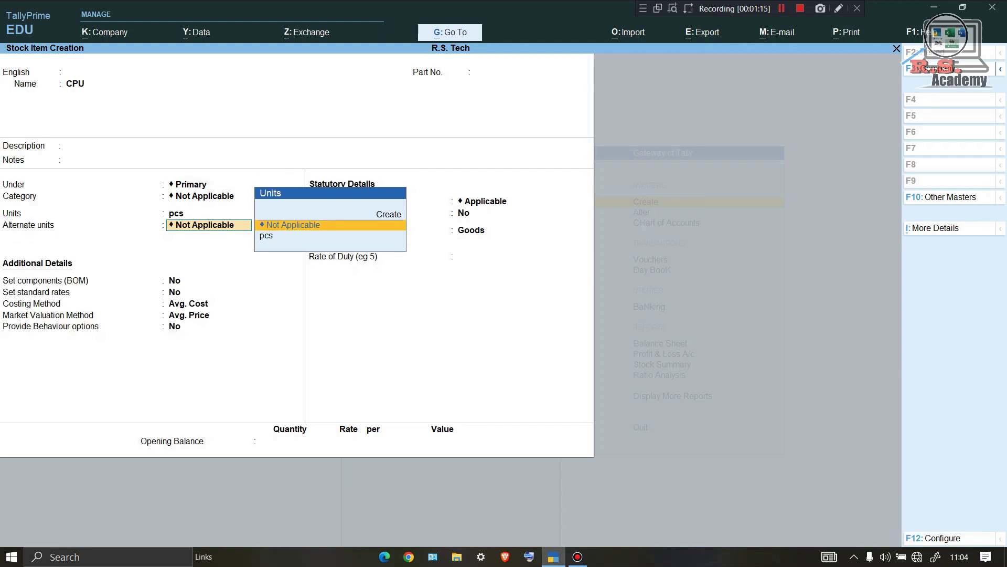
pyautogui.press('Return')
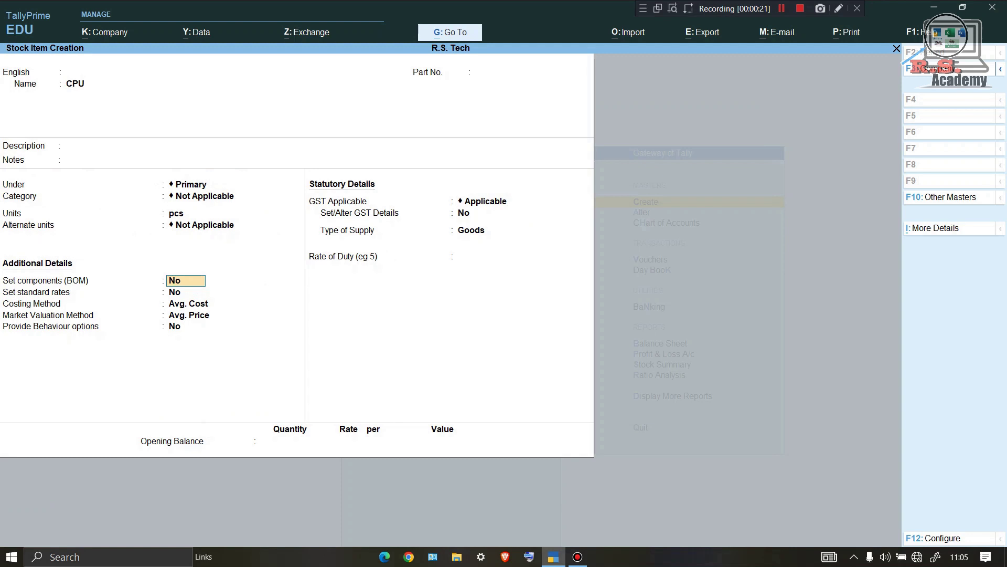
# Enable components (BOM) for CPU, naming the BOM CPU with unit of manufacture 1.
pyautogui.press('y')
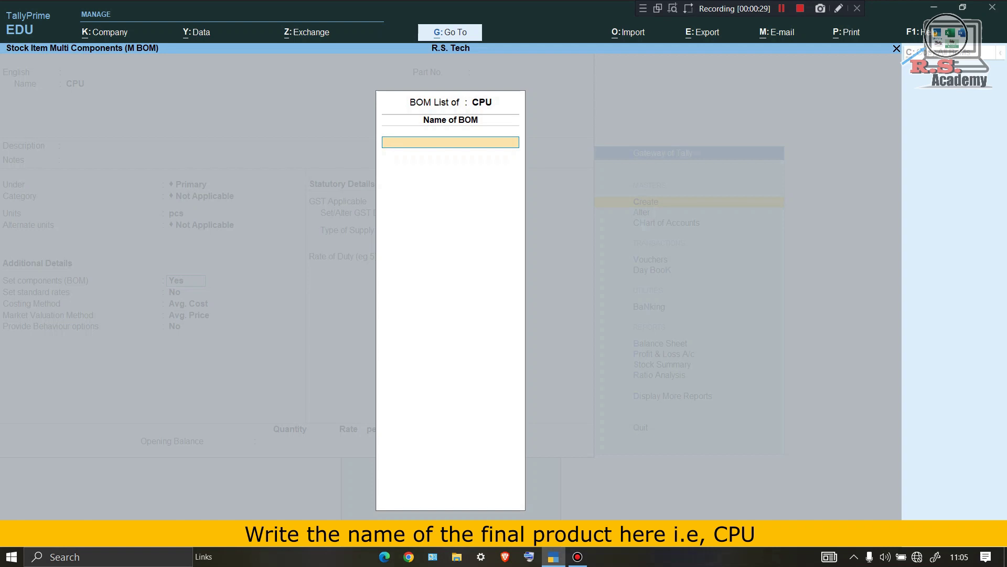
pyautogui.write('CPU')
pyautogui.press('Return')
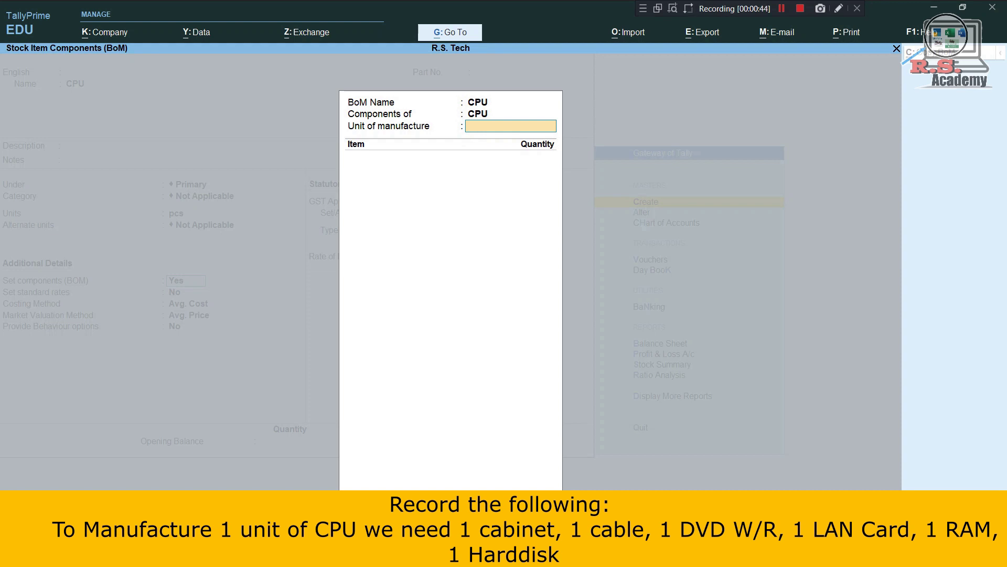
pyautogui.write('1')
# Commit 1 pcs unit of manufacture and add Cabinet, Cable and DVD W/R at 1 pcs each.
pyautogui.press('Return')
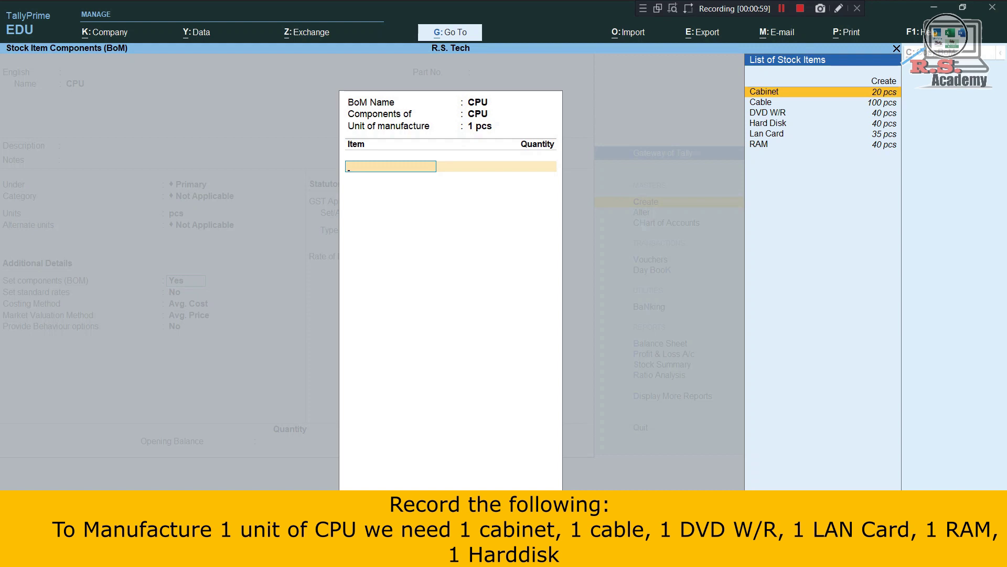
pyautogui.press('Return')
pyautogui.write('1')
pyautogui.press('Return')
pyautogui.press('Down')
pyautogui.press('Down')
pyautogui.press('Return')
pyautogui.write('1')
pyautogui.press('Return')
pyautogui.press('Down')
pyautogui.press('Down')
pyautogui.press('Down')
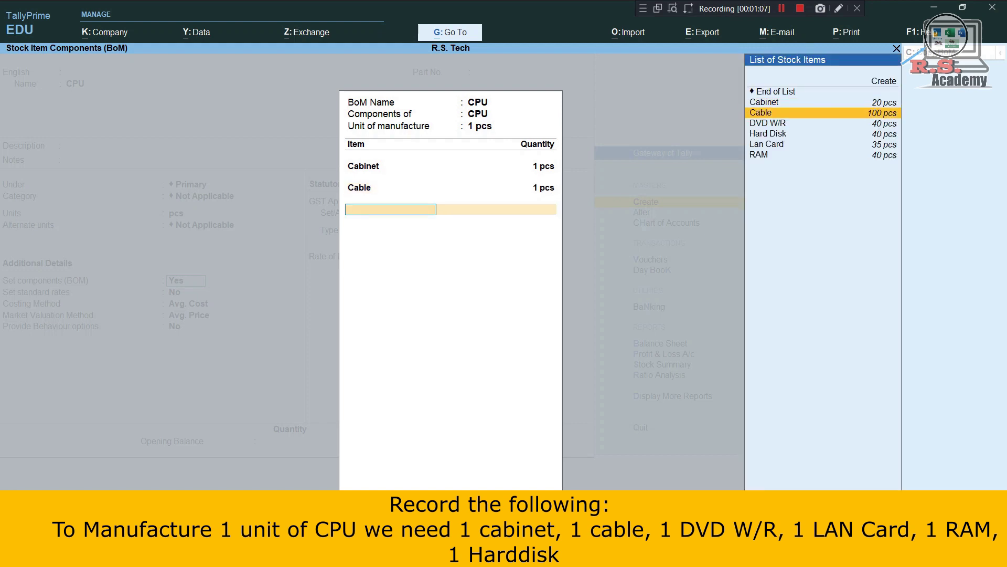
pyautogui.press('Return')
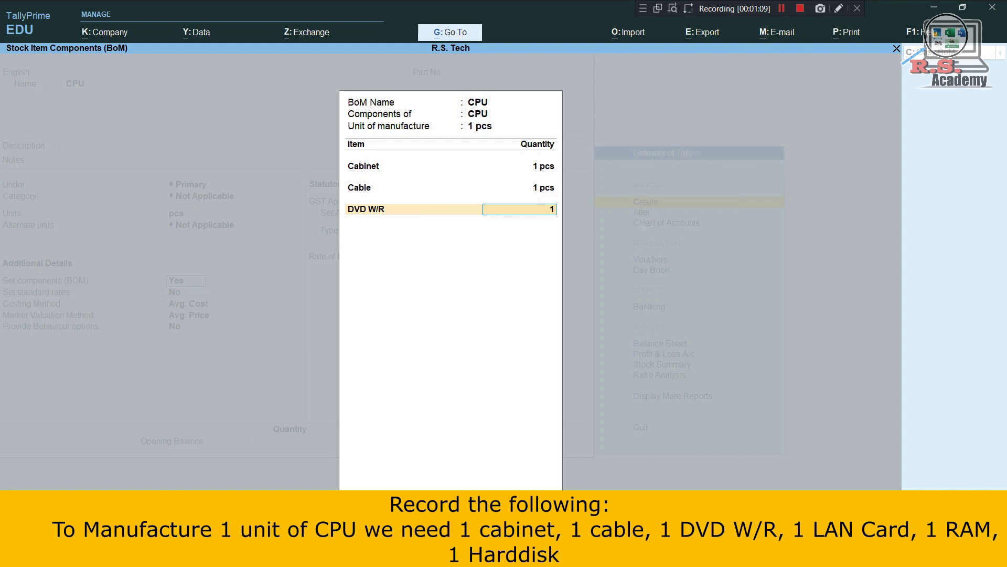
pyautogui.press('Return')
# Add Hard Disk, Lan Card and RAM at 1 pcs each, then save the CPU item.
pyautogui.press('Down')
pyautogui.press('Down')
pyautogui.press('Down')
pyautogui.press('Down')
pyautogui.press('Return')
pyautogui.write('1')
pyautogui.press('Return')
pyautogui.press('Down')
pyautogui.press('Down')
pyautogui.press('Down')
pyautogui.press('Down')
pyautogui.press('Down')
pyautogui.press('Return')
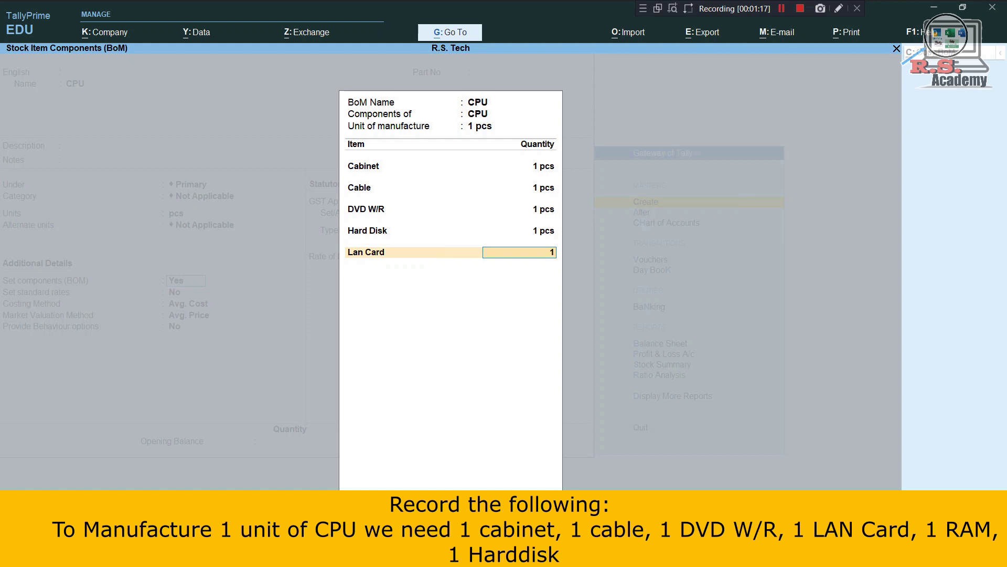
pyautogui.press('Return')
pyautogui.press('Down')
pyautogui.press('Down')
pyautogui.press('Down')
pyautogui.press('Down')
pyautogui.press('Down')
pyautogui.press('Down')
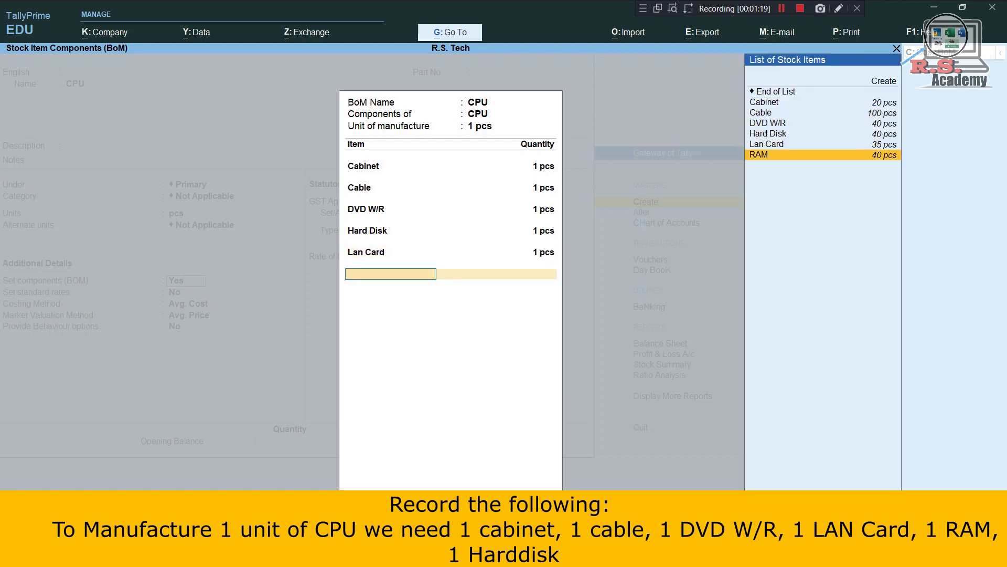
pyautogui.press('Return')
pyautogui.write('1')
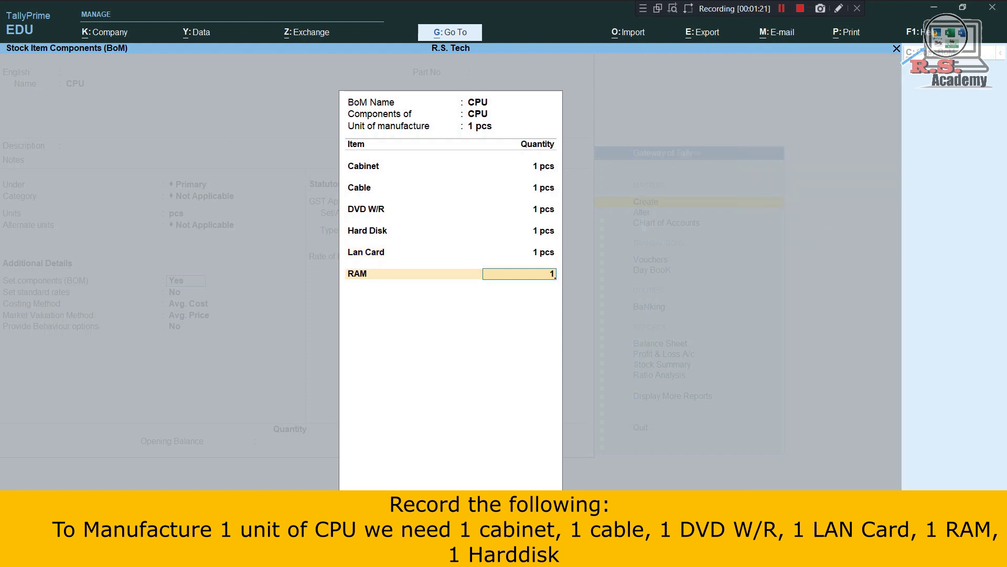
pyautogui.press('Return')
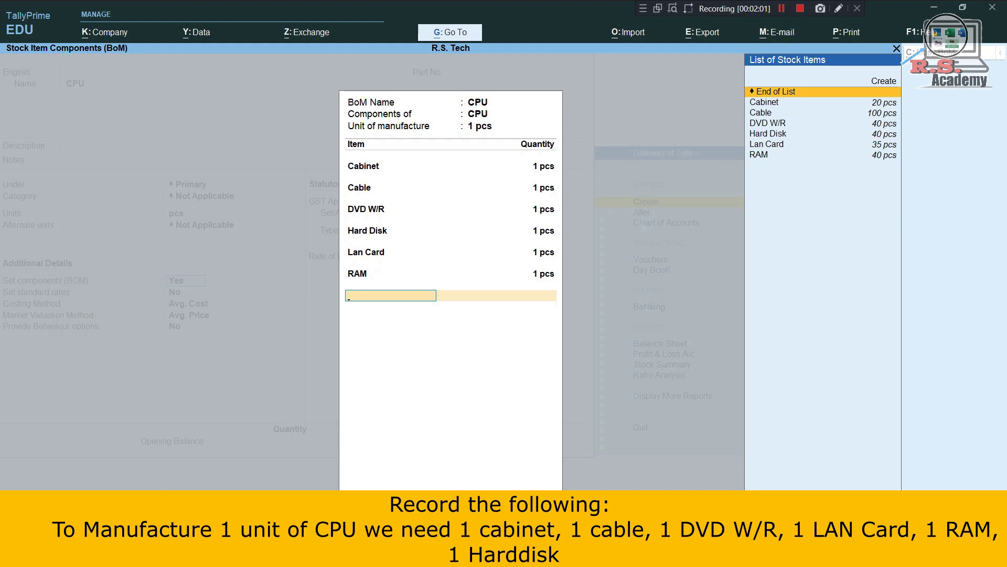
pyautogui.press('Return')
pyautogui.press('Return')
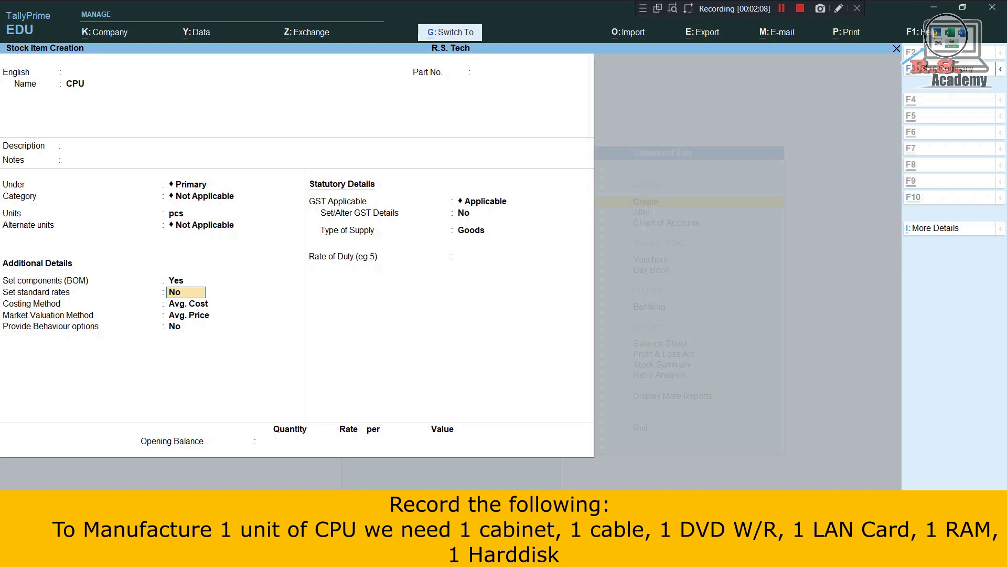
pyautogui.hotkey('ctrl', 'a')
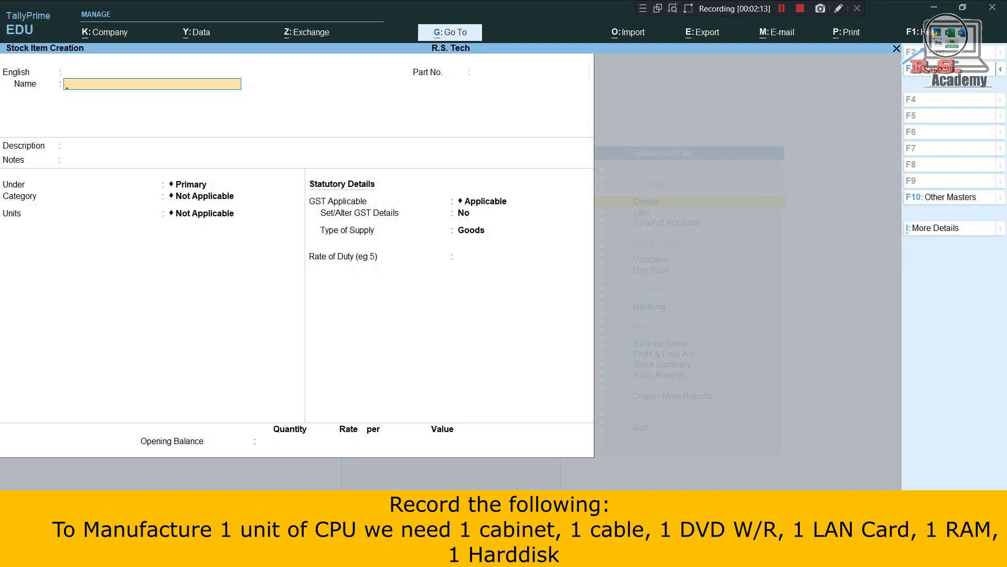
# Leave stock item creation and start a new voucher type named MANUFACTURING.
pyautogui.press('Escape')
pyautogui.press('y')
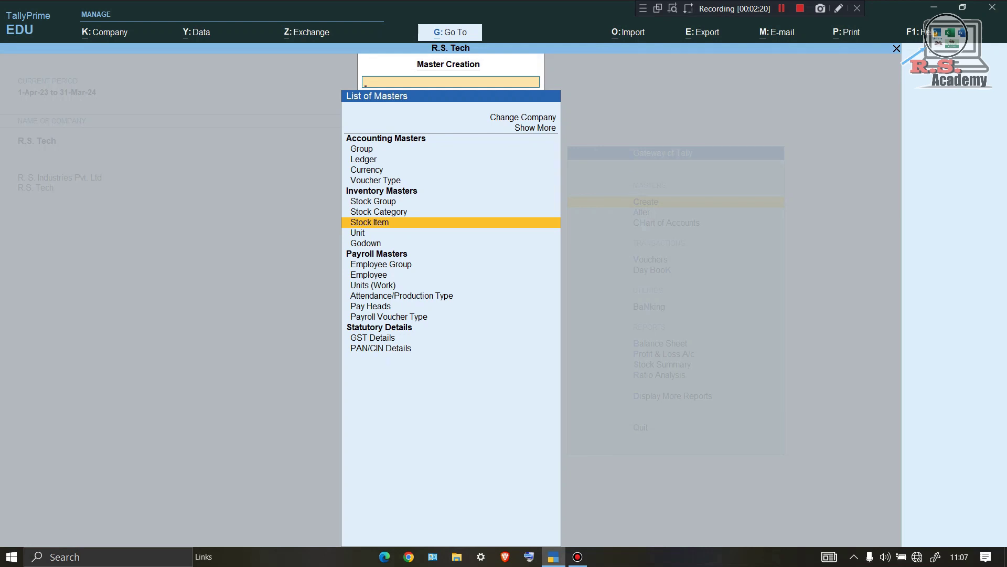
pyautogui.press('Up')
pyautogui.press('Up')
pyautogui.press('Up')
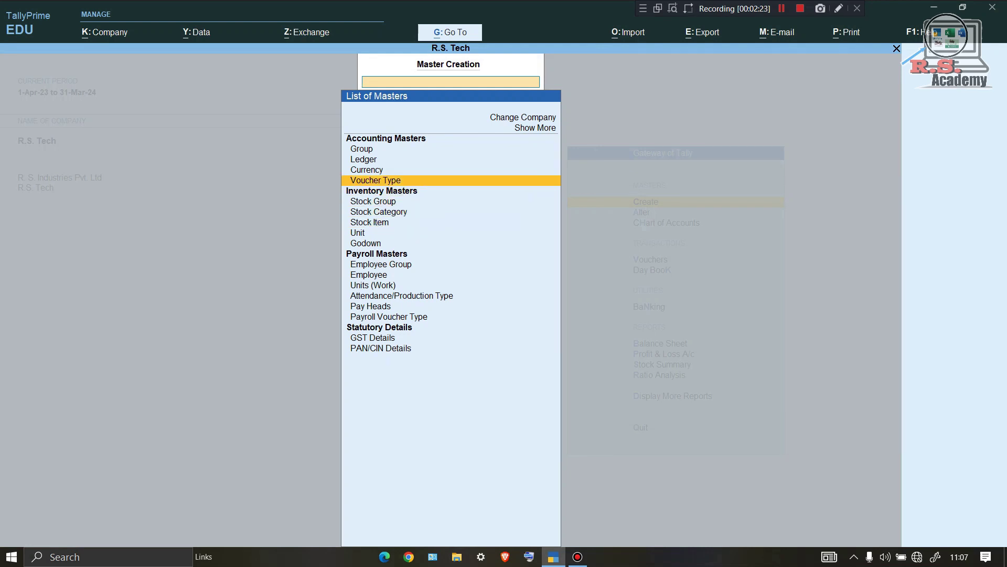
pyautogui.press('Return')
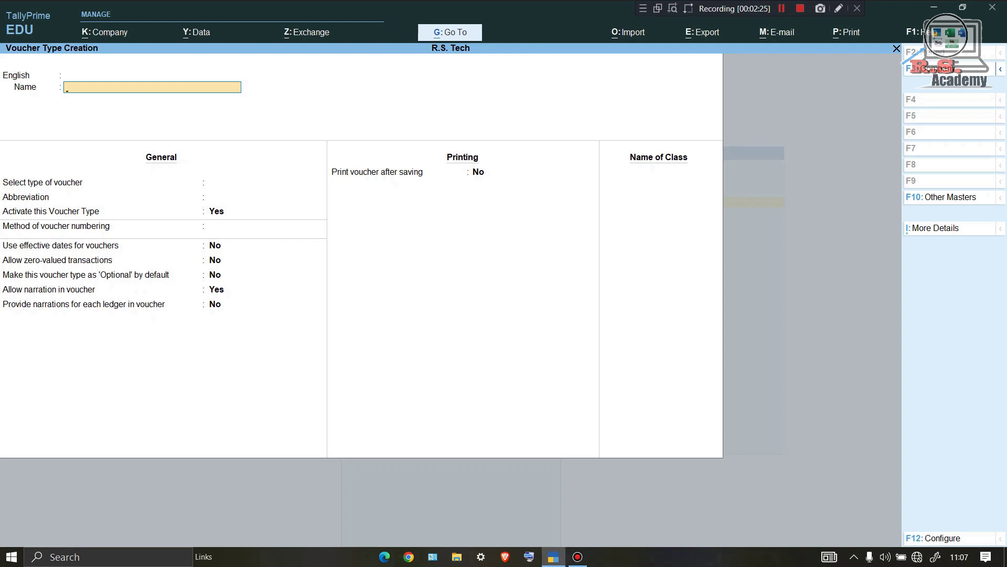
pyautogui.write('MANUFACTURING')
pyautogui.press('Return')
pyautogui.press('Return')
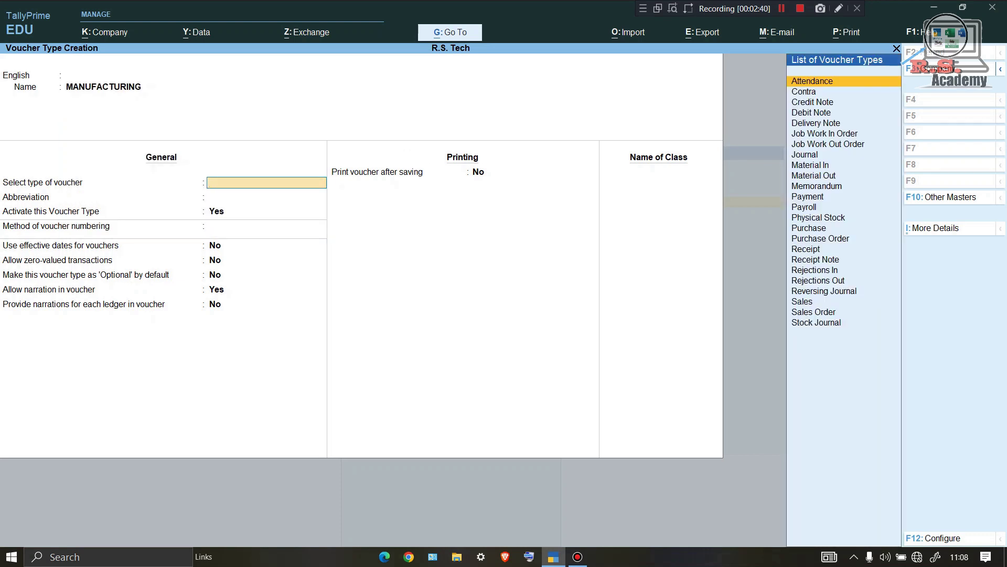
# Base MANUFACTURING on Stock Journal with Use as Manufacturing Journal set to Yes, and save.
pyautogui.write('st')
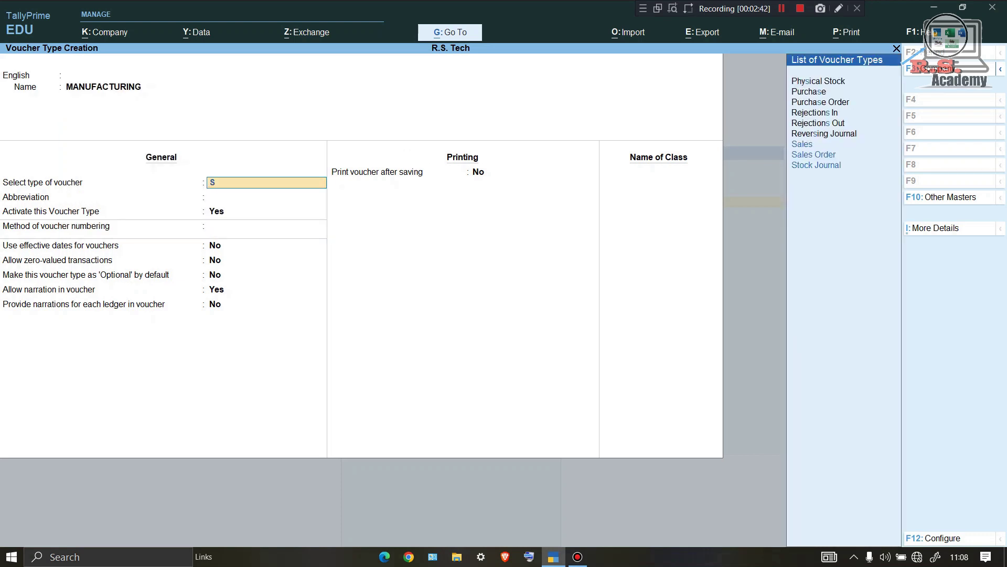
pyautogui.press('Return')
pyautogui.press('Return')
pyautogui.press('Return')
pyautogui.press('Return')
pyautogui.press('Return')
pyautogui.press('Return')
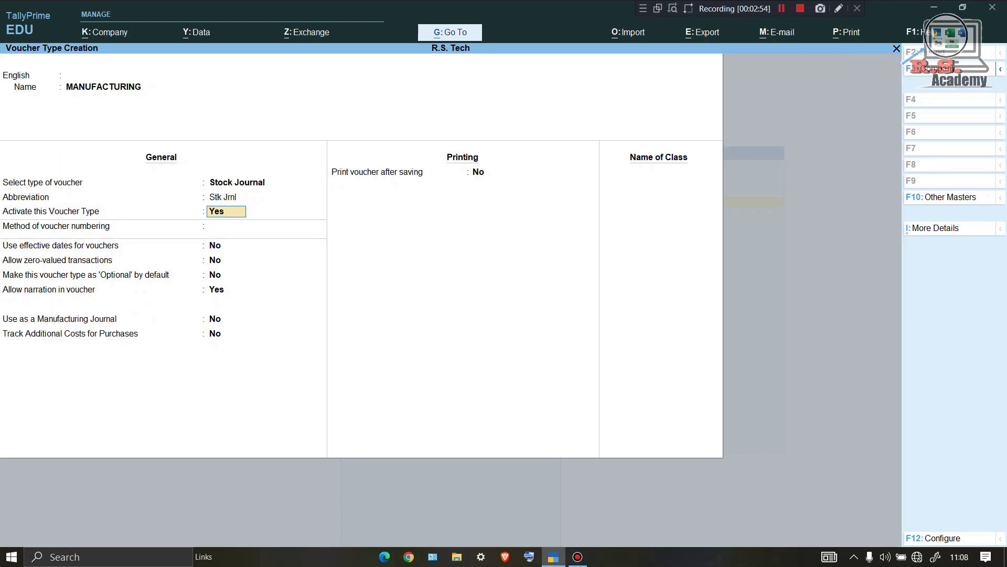
pyautogui.press('Return')
pyautogui.press('Return')
pyautogui.press('Return')
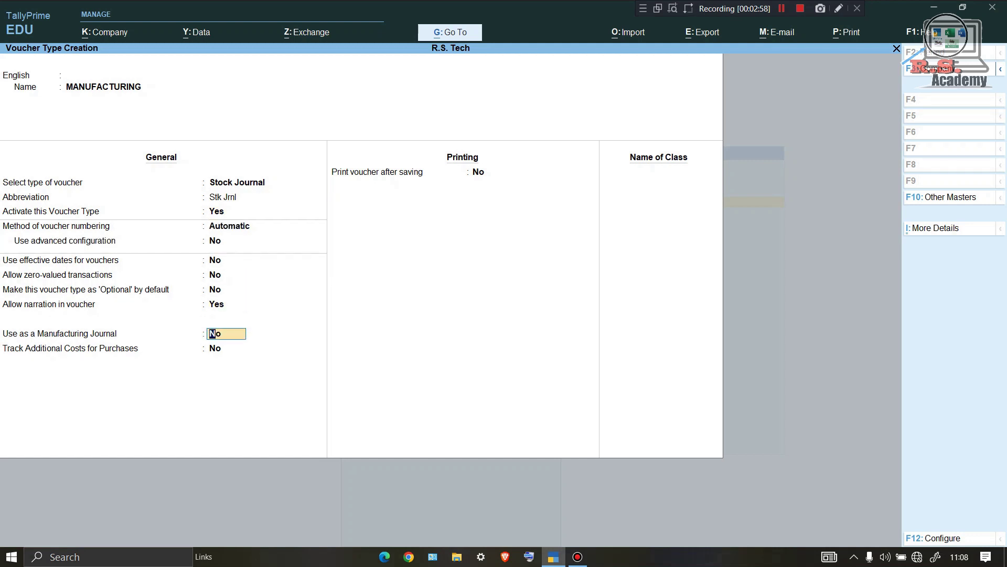
pyautogui.write('Y')
pyautogui.press('Return')
pyautogui.press('Return')
pyautogui.press('Return')
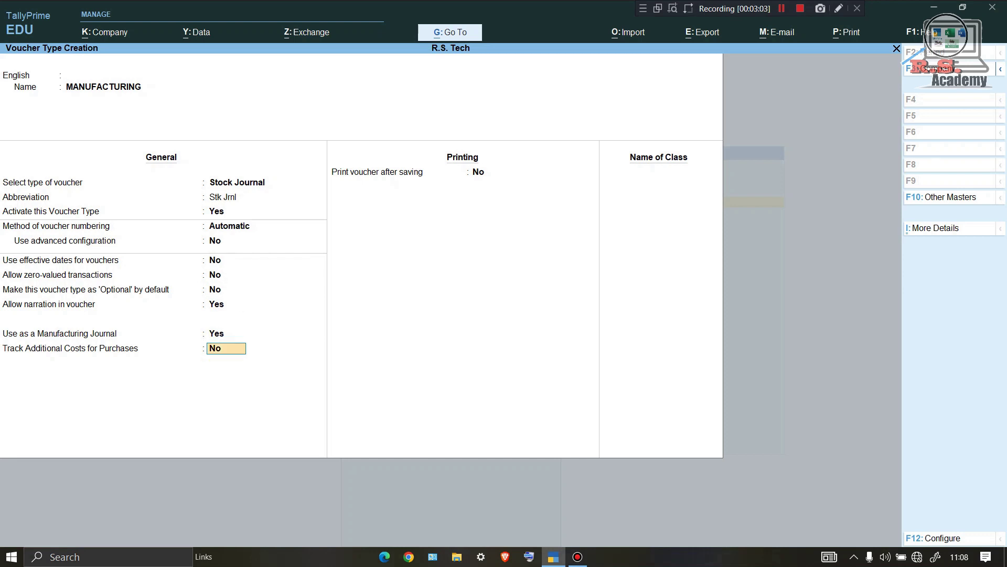
pyautogui.press('Return')
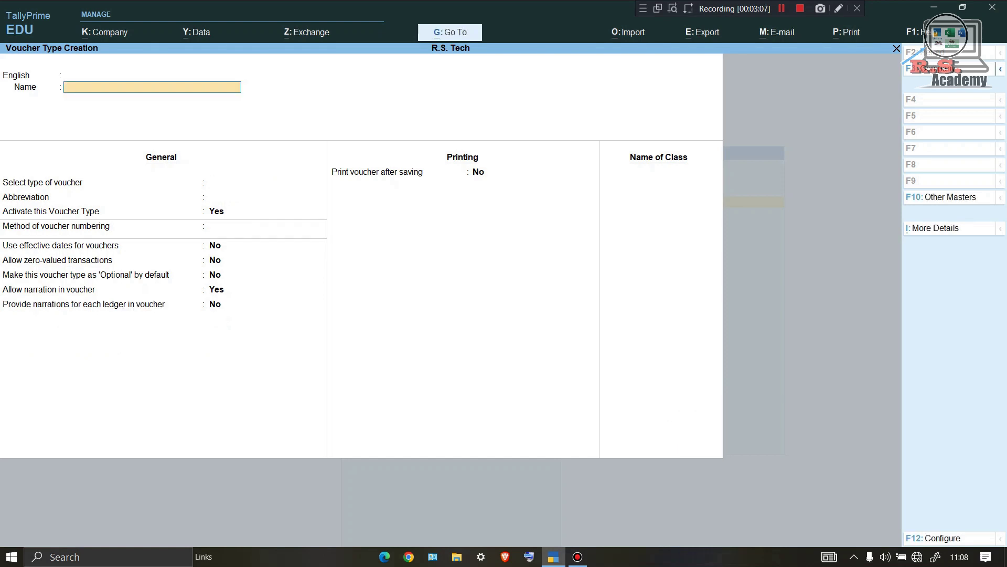
pyautogui.press('Escape')
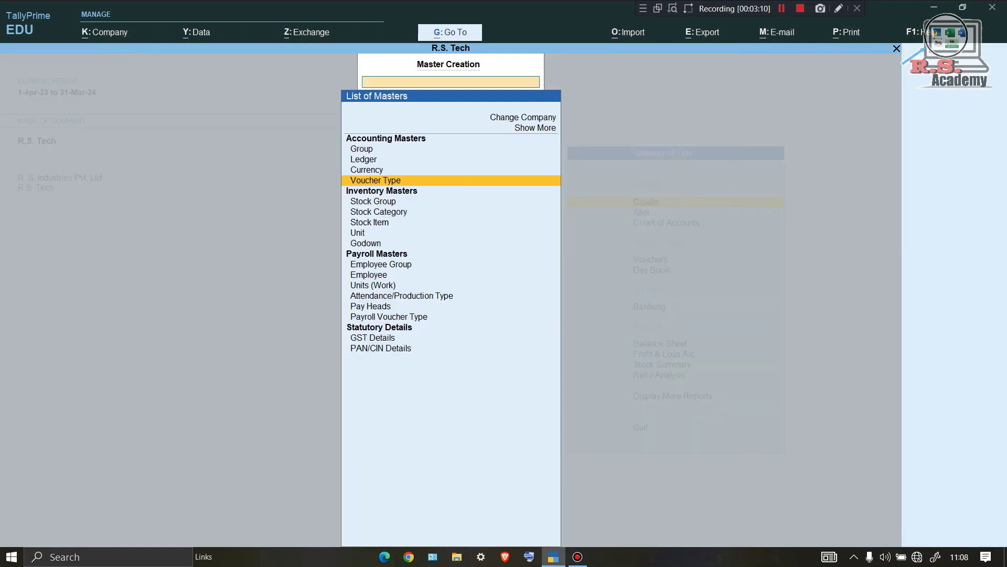
# Open a new MANUFACTURING voucher from voucher entry via Alt+F7.
pyautogui.press('Escape')
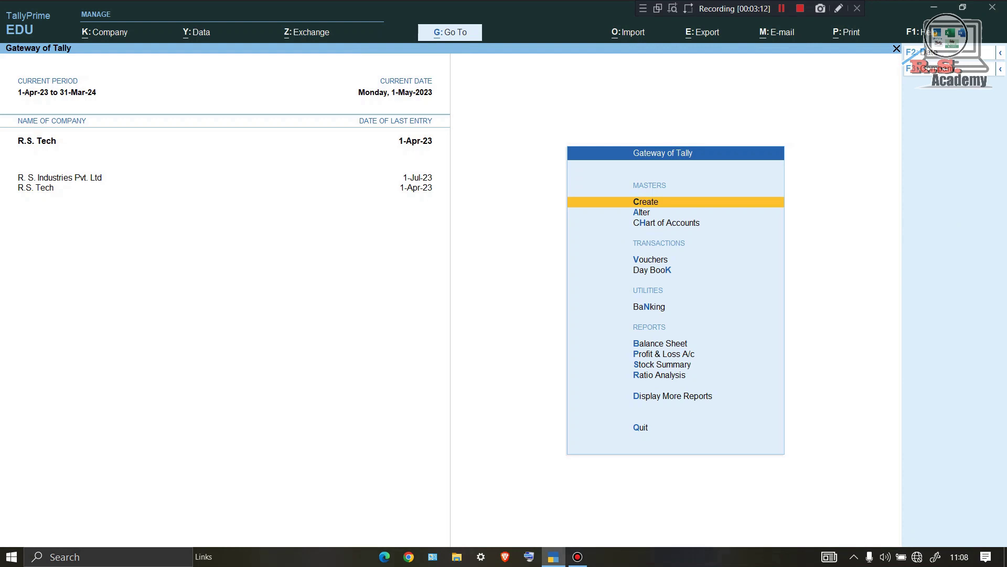
pyautogui.press('v')
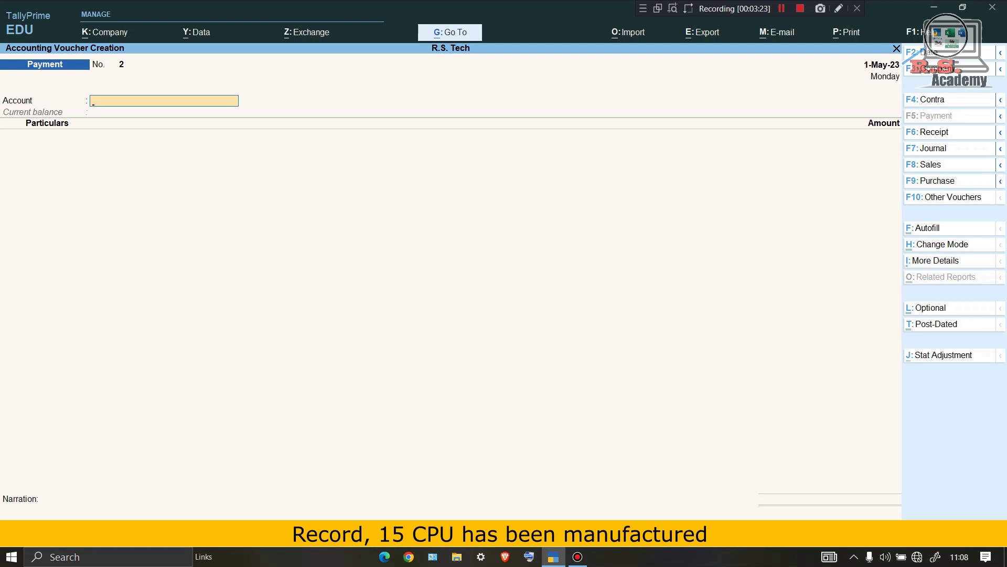
pyautogui.press('alt')
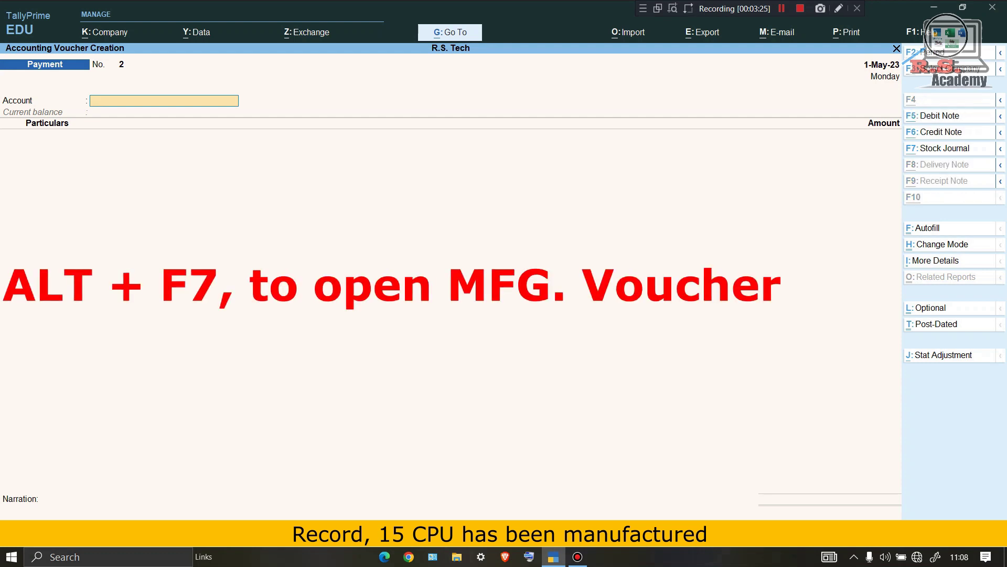
pyautogui.hotkey('alt', 'F7')
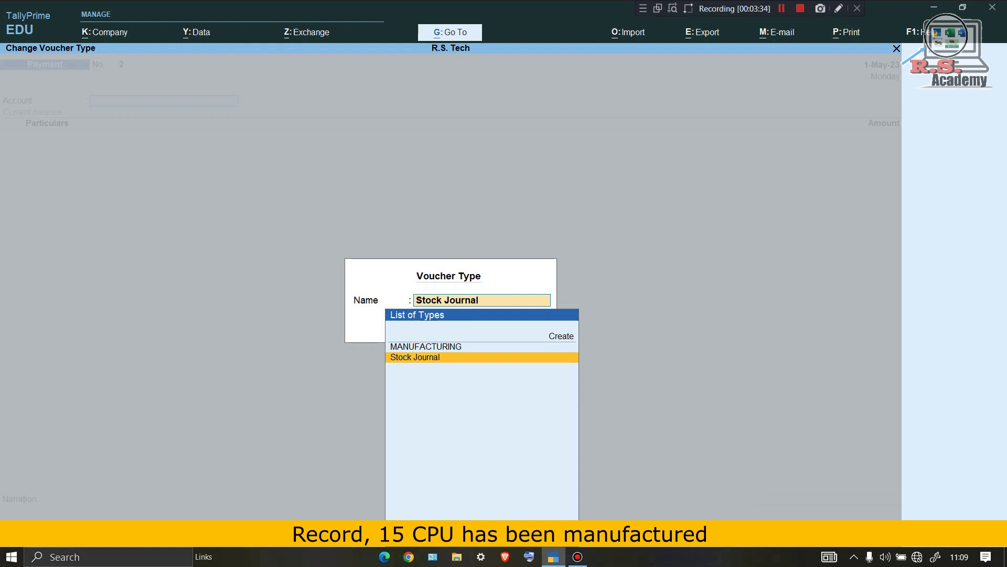
pyautogui.press('Up')
pyautogui.press('Return')
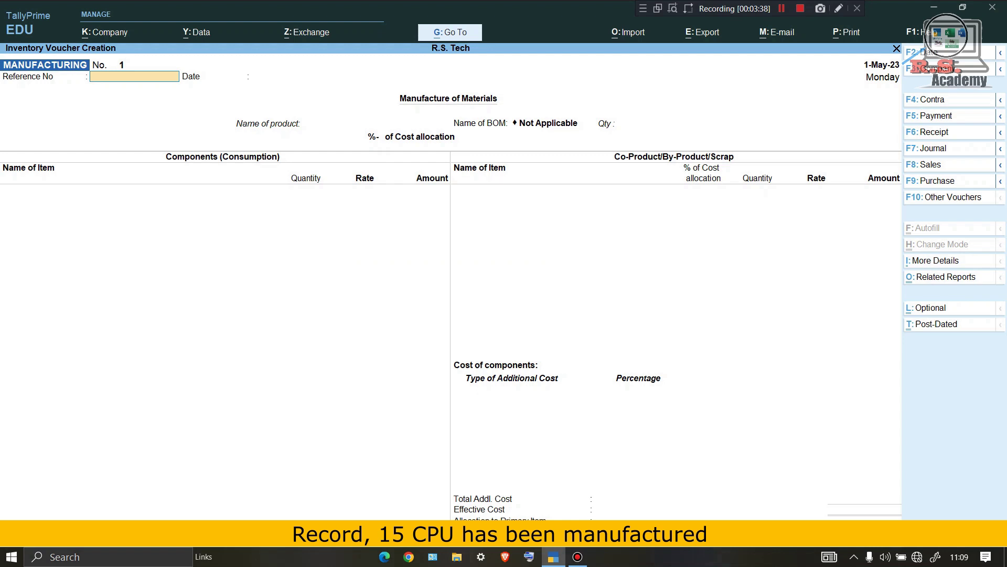
# Set CPU as the product to manufacture with quantity 15 pcs.
pyautogui.press('Return')
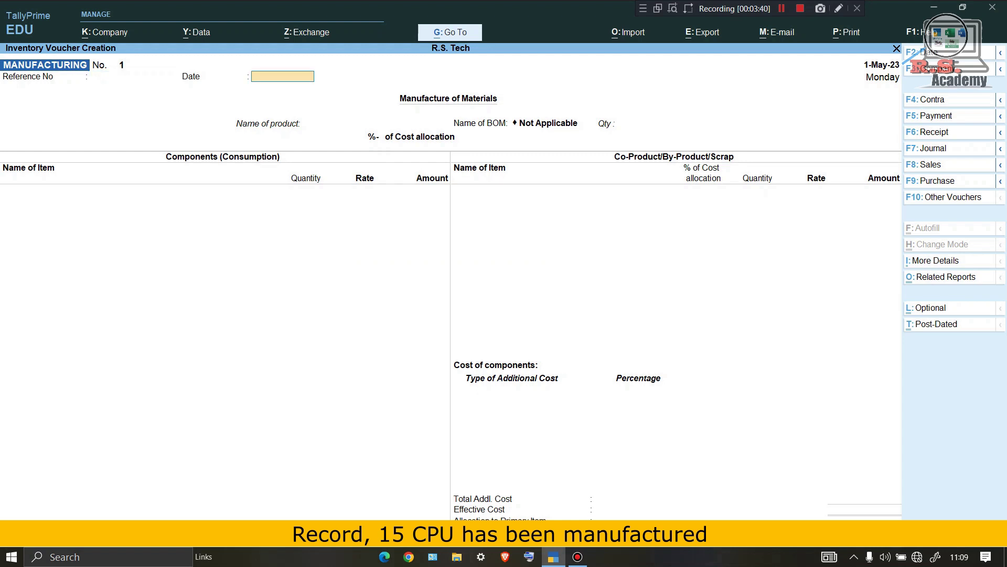
pyautogui.press('Return')
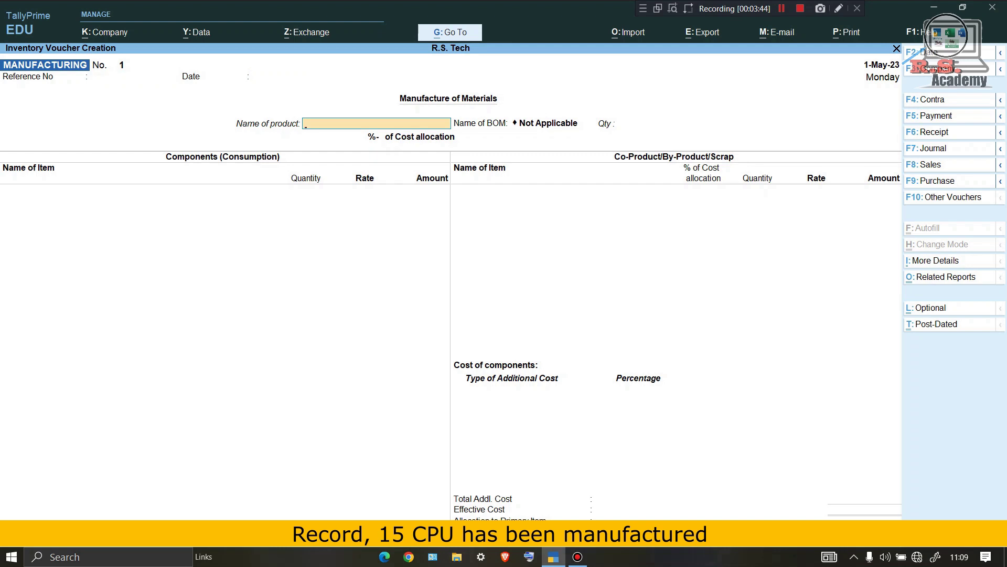
pyautogui.write('CPU')
pyautogui.press('Return')
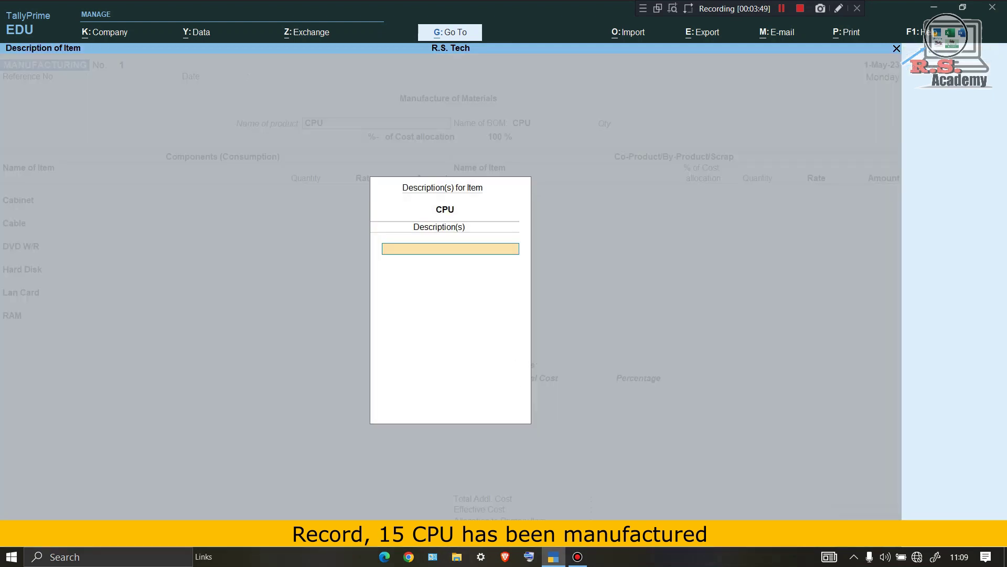
pyautogui.press('Return')
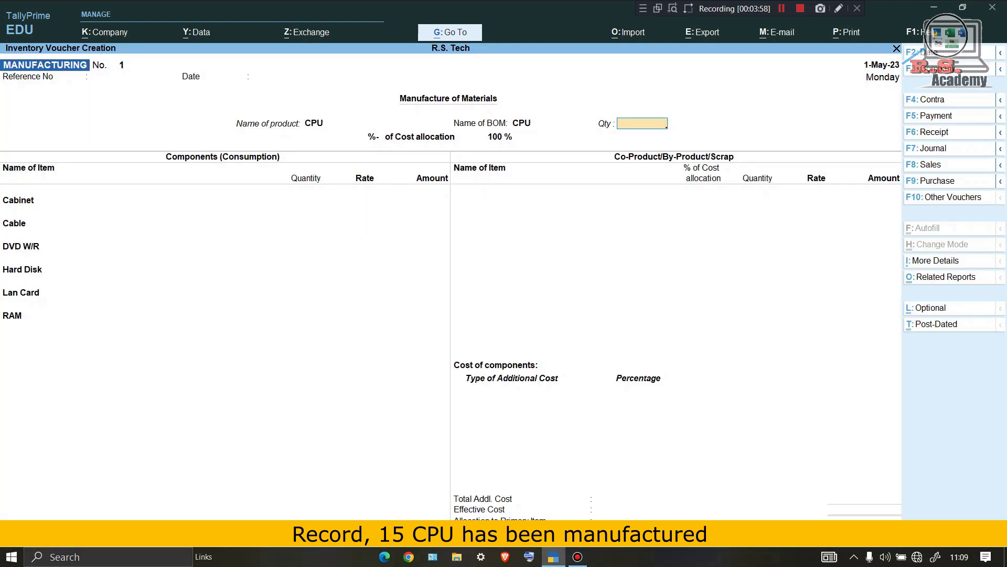
pyautogui.write('15')
pyautogui.press('Return')
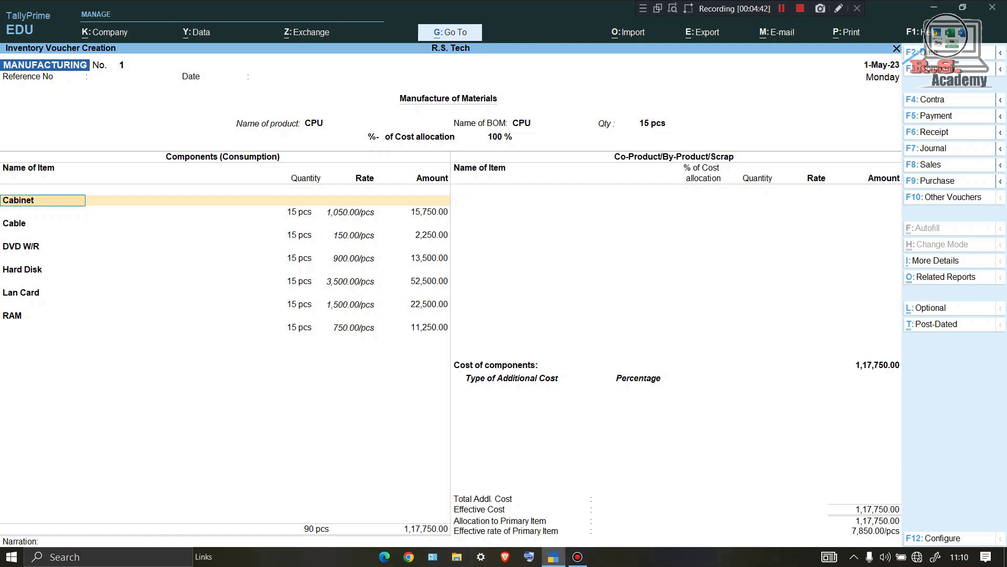
# Step through the six component rows, costed at 1,17,750.00 (7,850.00/pcs).
pyautogui.press('Return')
pyautogui.press('Return')
pyautogui.press('Down')
pyautogui.press('Down')
pyautogui.press('Down')
pyautogui.press('Return')
pyautogui.press('Return')
pyautogui.press('Down')
pyautogui.press('Down')
pyautogui.press('Down')
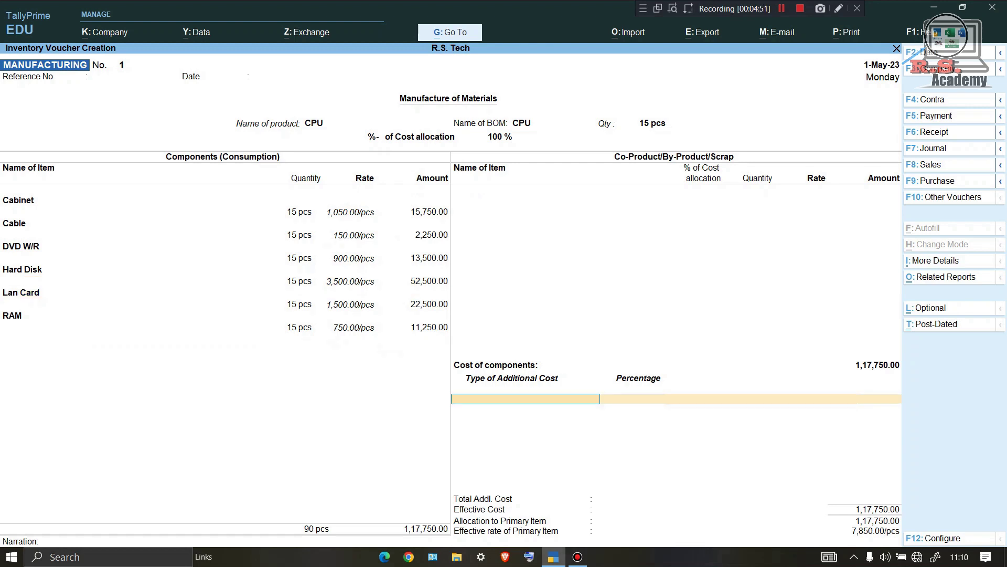
pyautogui.press('Up')
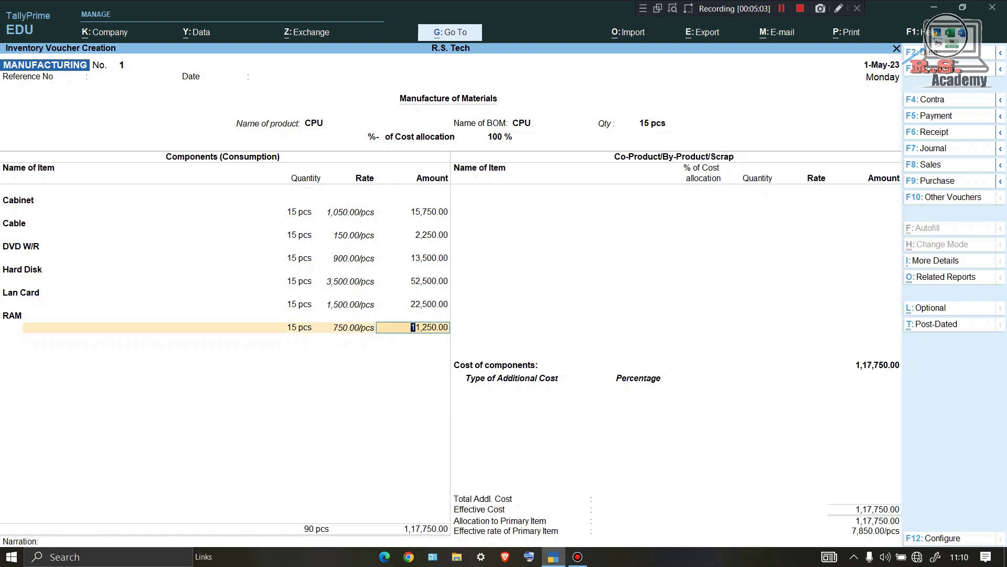
pyautogui.moveTo(619, 514)
pyautogui.mouseDown()
pyautogui.moveTo(689, 513)
pyautogui.moveTo(496, 538)
pyautogui.moveTo(912, 540)
pyautogui.moveTo(760, 517)
pyautogui.moveTo(546, 515)
pyautogui.mouseUp()
pyautogui.moveTo(417, 502)
pyautogui.mouseDown()
pyautogui.moveTo(438, 512)
pyautogui.moveTo(902, 515)
pyautogui.moveTo(927, 507)
pyautogui.mouseUp()
pyautogui.moveTo(535, 502)
pyautogui.mouseDown()
pyautogui.moveTo(436, 502)
pyautogui.moveTo(931, 502)
pyautogui.mouseUp()
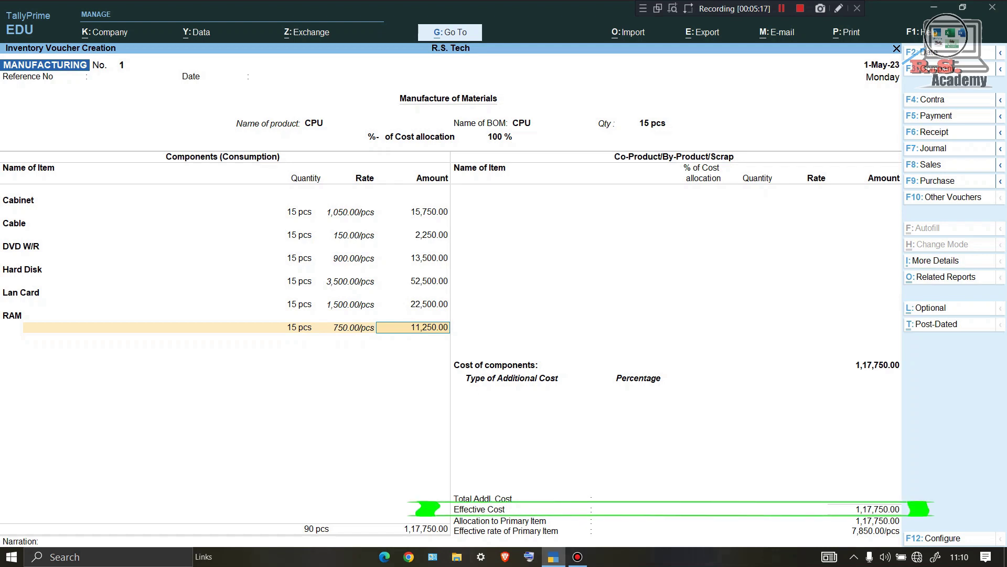
pyautogui.moveTo(415, 527)
pyautogui.mouseDown()
pyautogui.moveTo(817, 539)
pyautogui.moveTo(928, 524)
pyautogui.mouseUp()
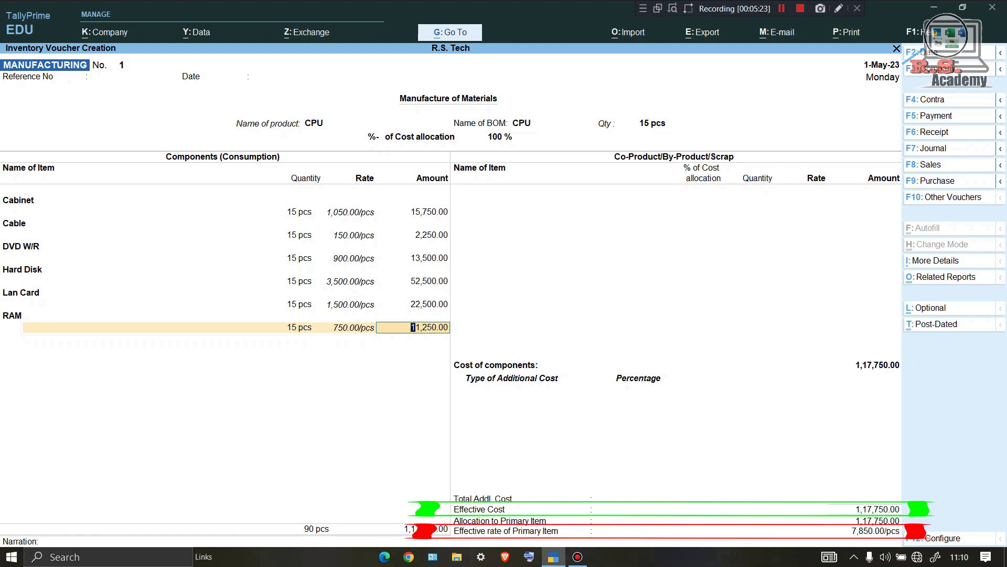
# Create ledger ASSEMBLING CHARGES under Indirect Expenses and add it as the voucher's additional cost.
pyautogui.press('Return')
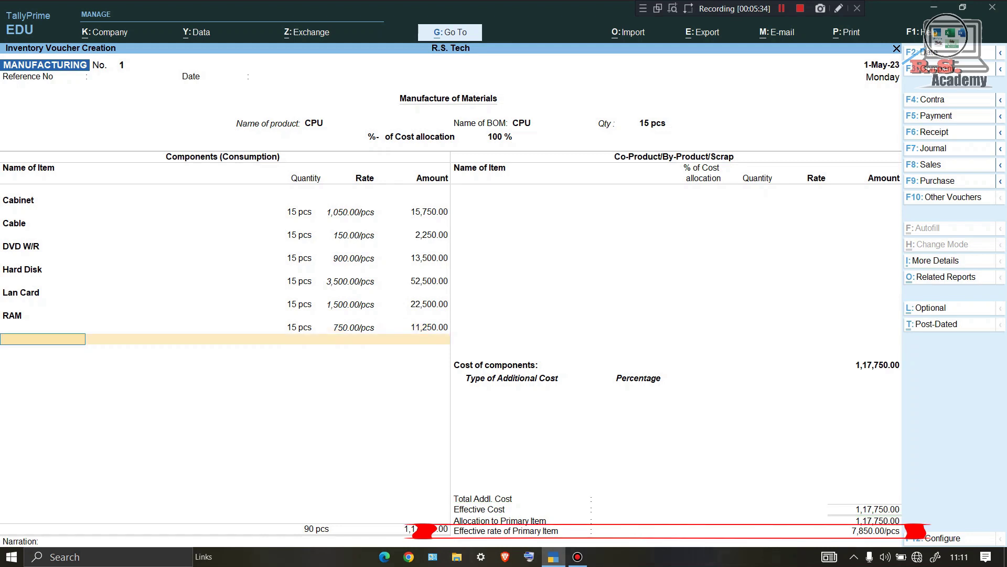
pyautogui.press('Return')
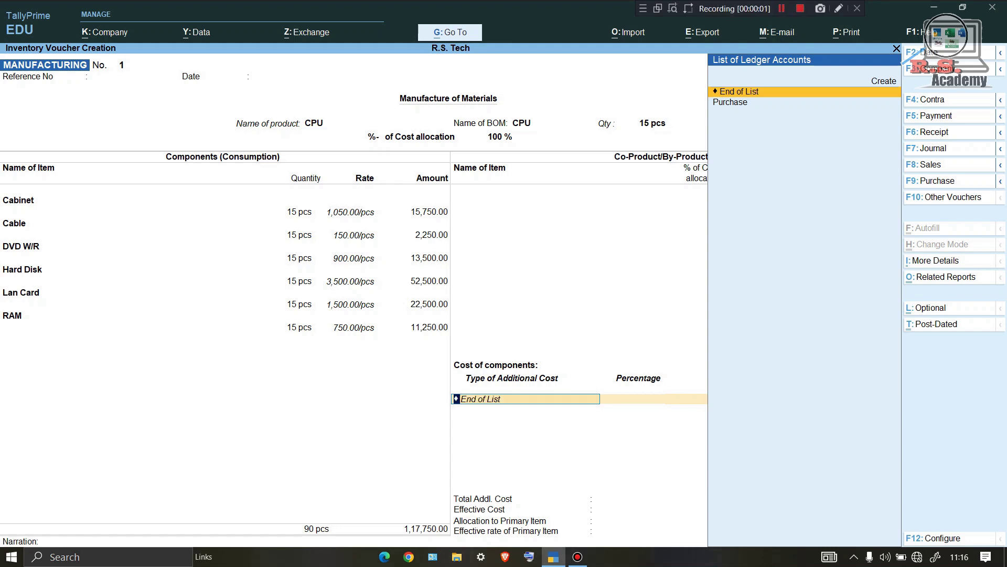
pyautogui.click(884, 81)
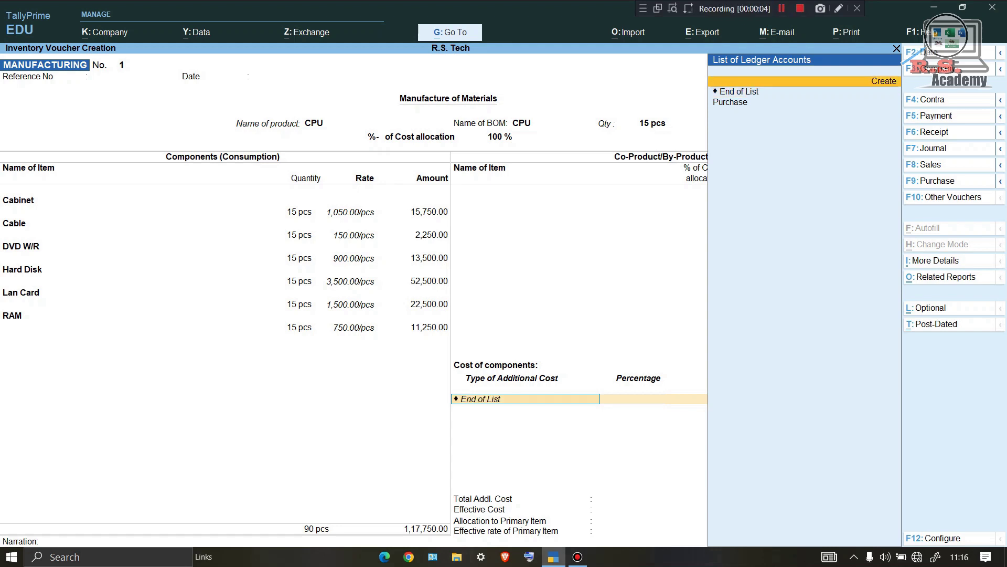
pyautogui.press('Return')
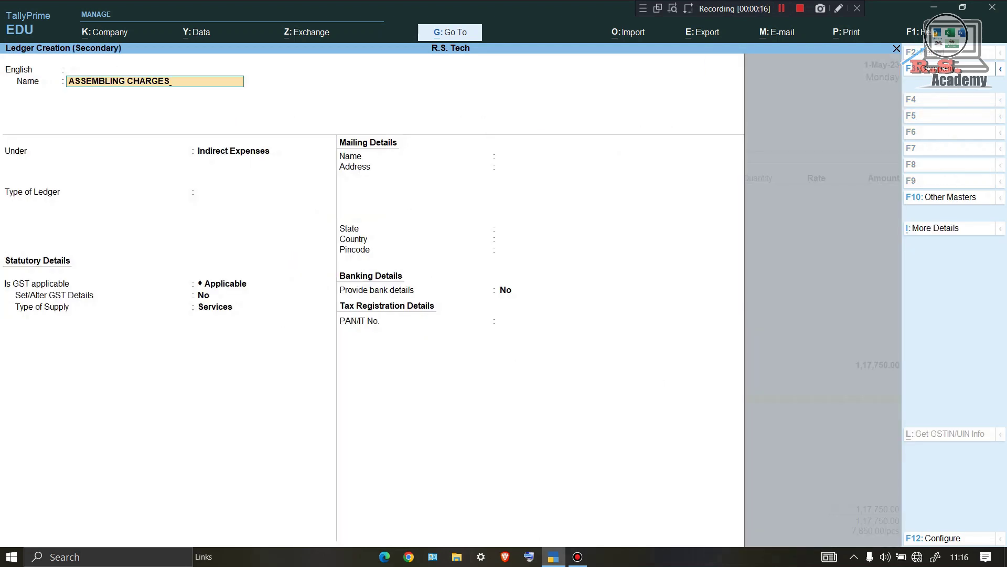
pyautogui.press('Return')
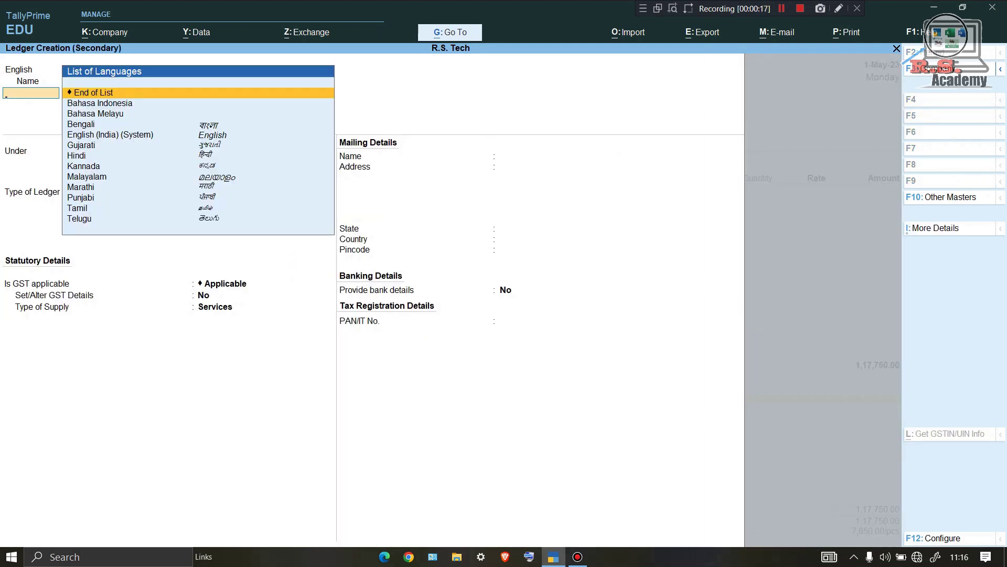
pyautogui.press('Return')
pyautogui.write('IN')
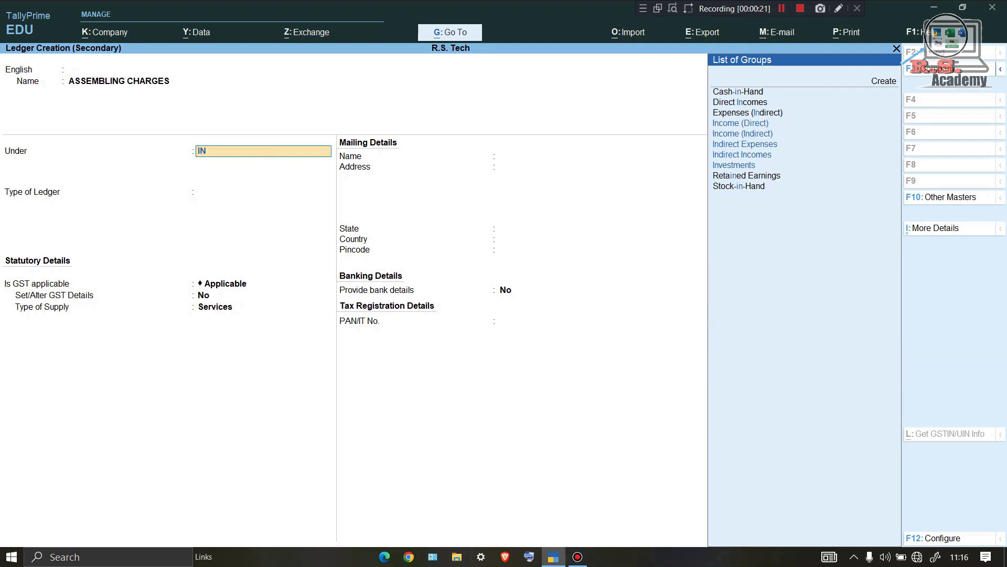
pyautogui.press('Return')
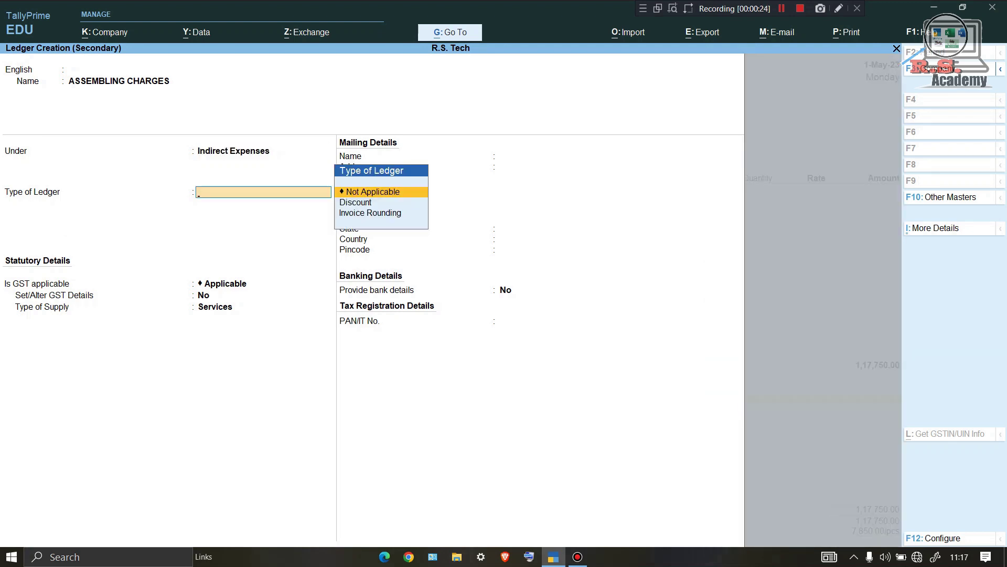
pyautogui.press('ctrl')
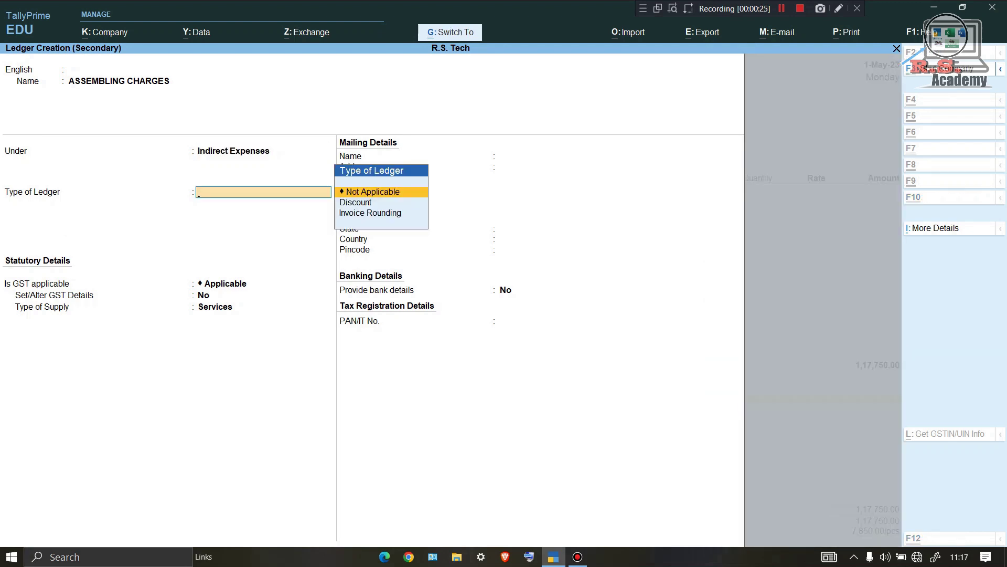
pyautogui.hotkey('ctrl', 'a')
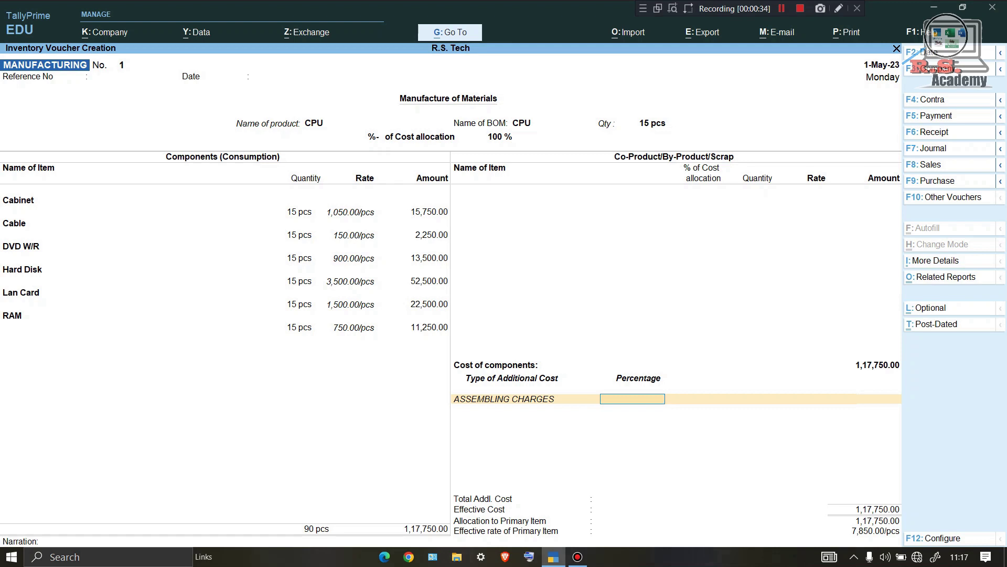
# Apply ASSEMBLING CHARGES at 5% (5,887.50), raising effective cost to 1,23,637.50 (8,242.50/pcs).
pyautogui.write('5')
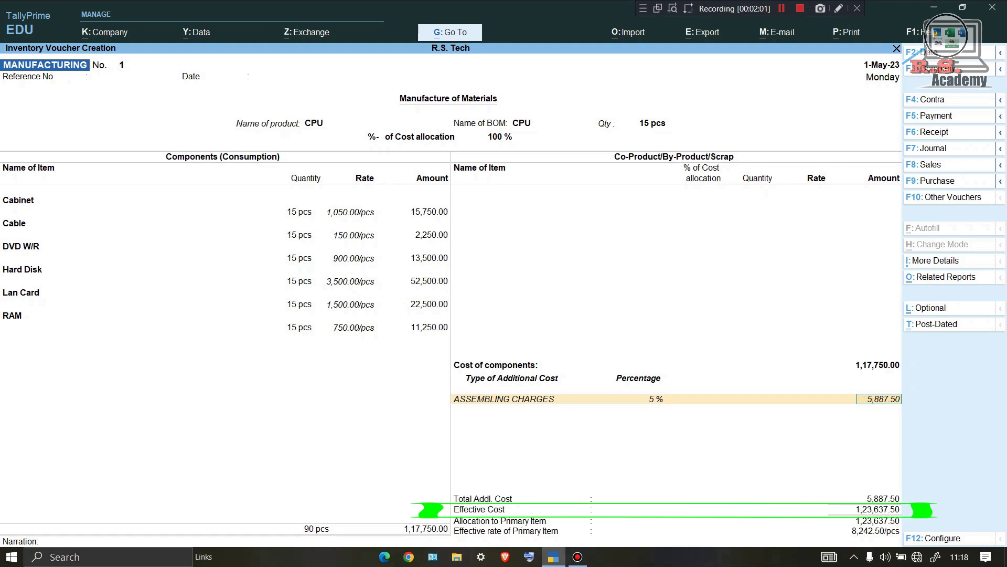
pyautogui.press('Return')
pyautogui.press('Return')
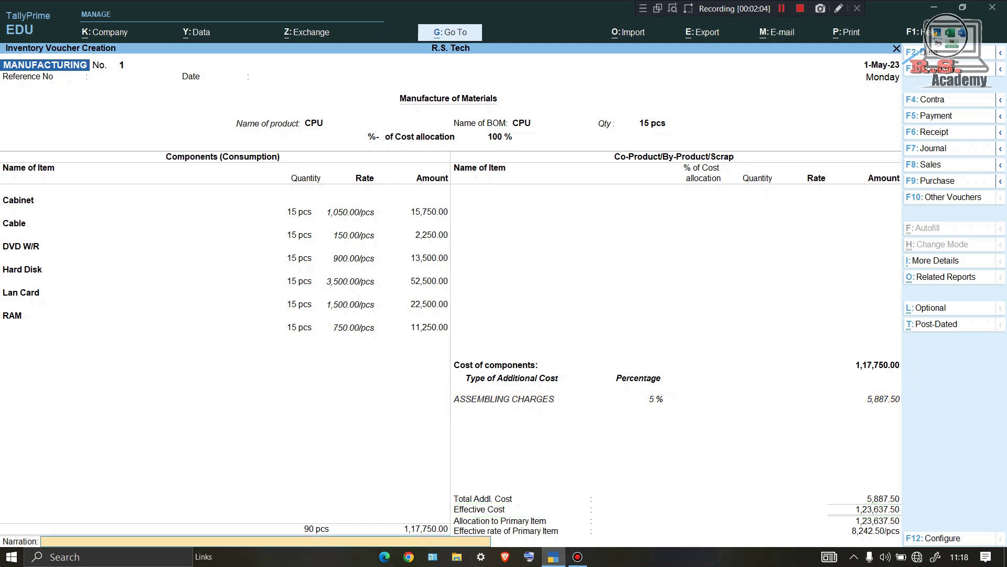
pyautogui.press('Return')
pyautogui.press('Return')
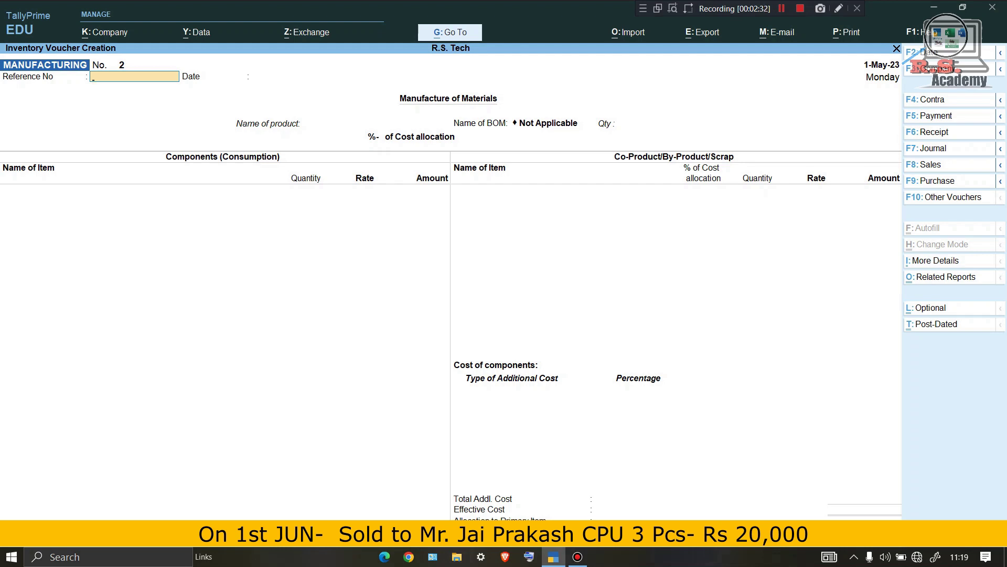
# Set the voucher date to 1-Jun-23 and start a sales voucher.
pyautogui.press('F2')
pyautogui.write('1')
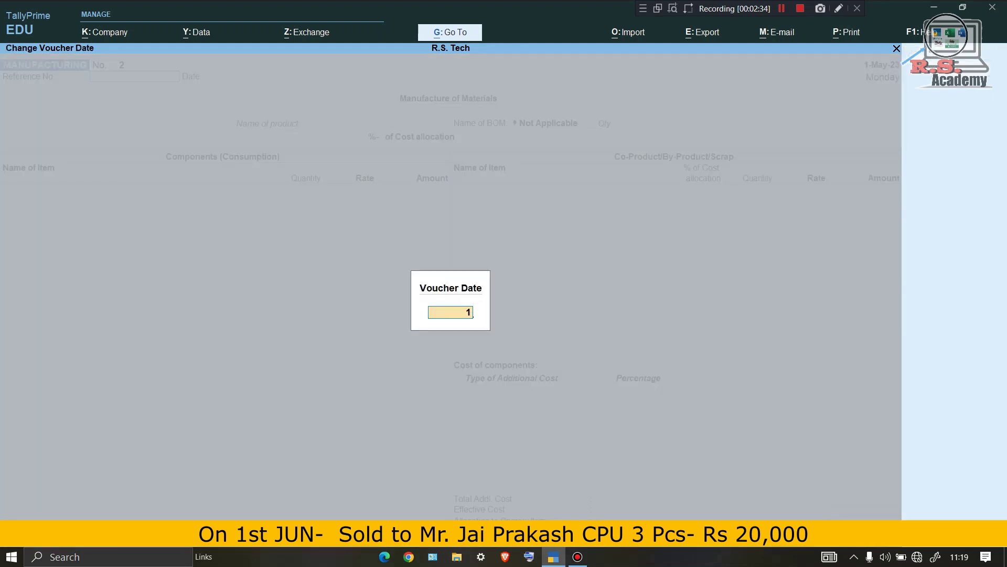
pyautogui.write('.6')
pyautogui.press('Return')
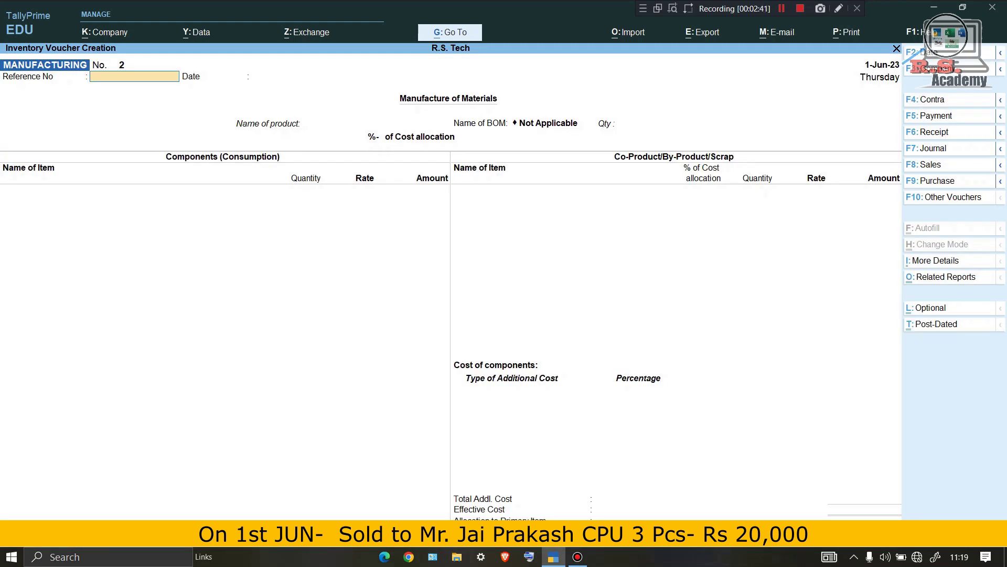
pyautogui.press('F8')
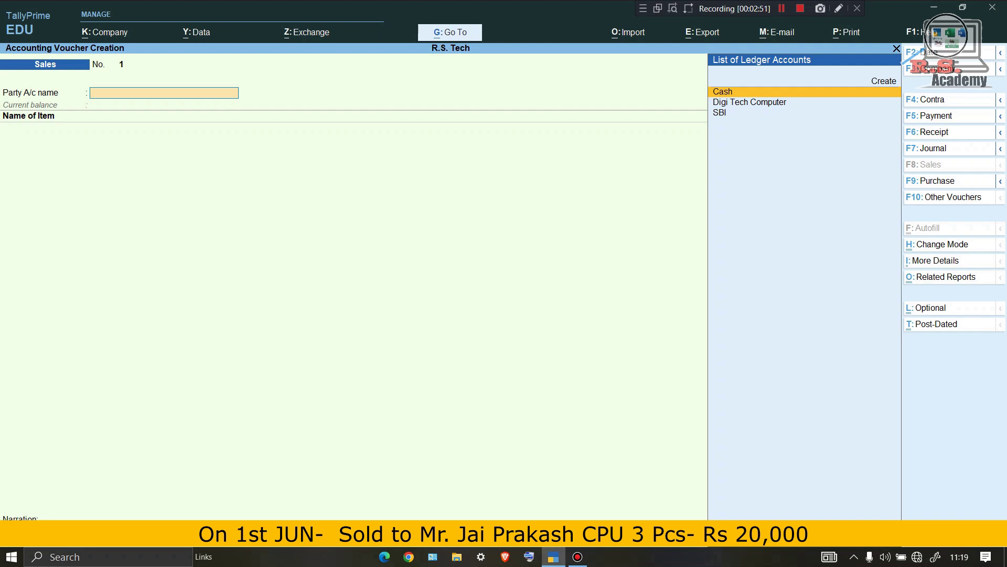
# Create the buyer's party ledger under Sundry Debtors and accept its dispatch details.
pyautogui.hotkey('alt', 'c')
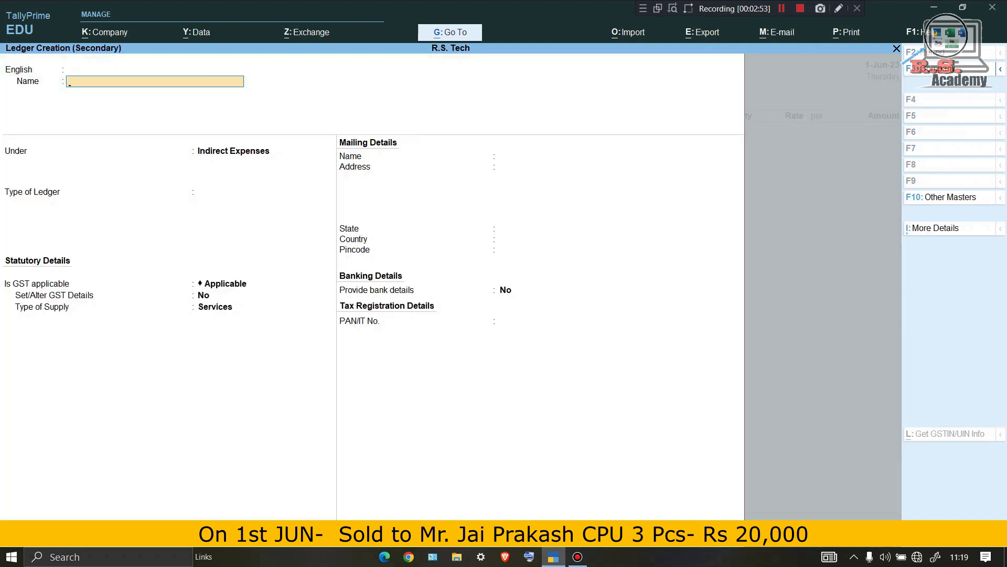
pyautogui.press('Return')
pyautogui.press('Return')
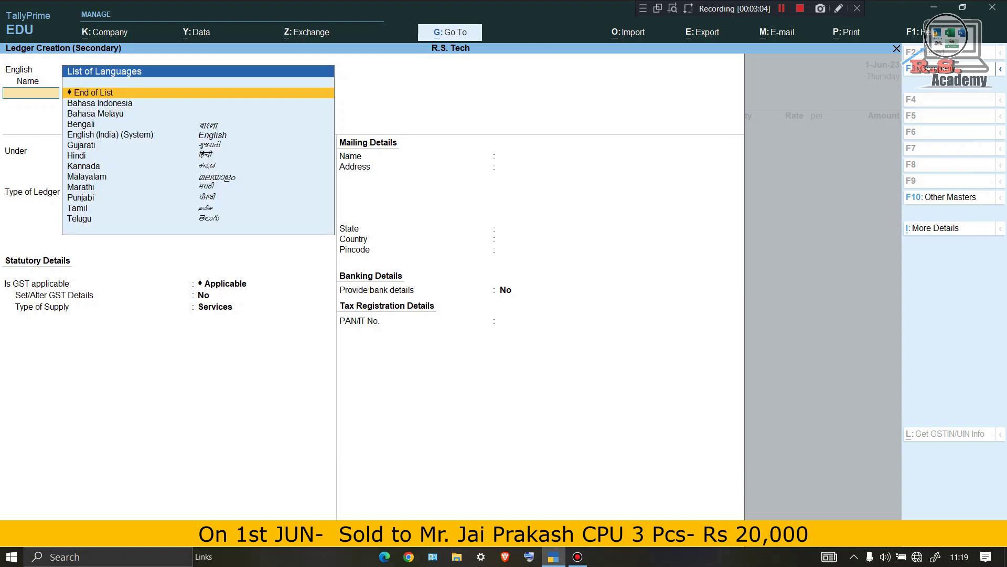
pyautogui.press('Return')
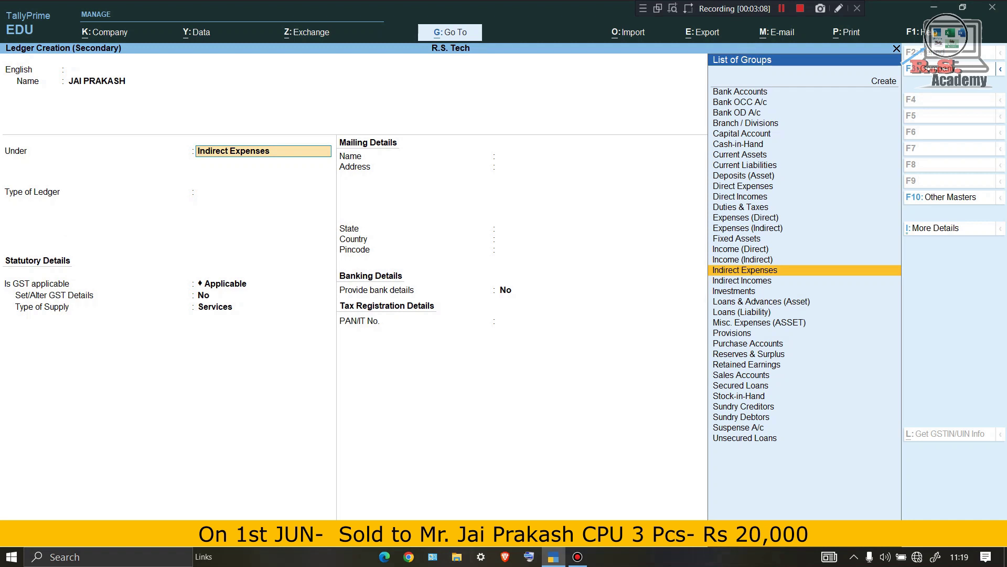
pyautogui.write('SU')
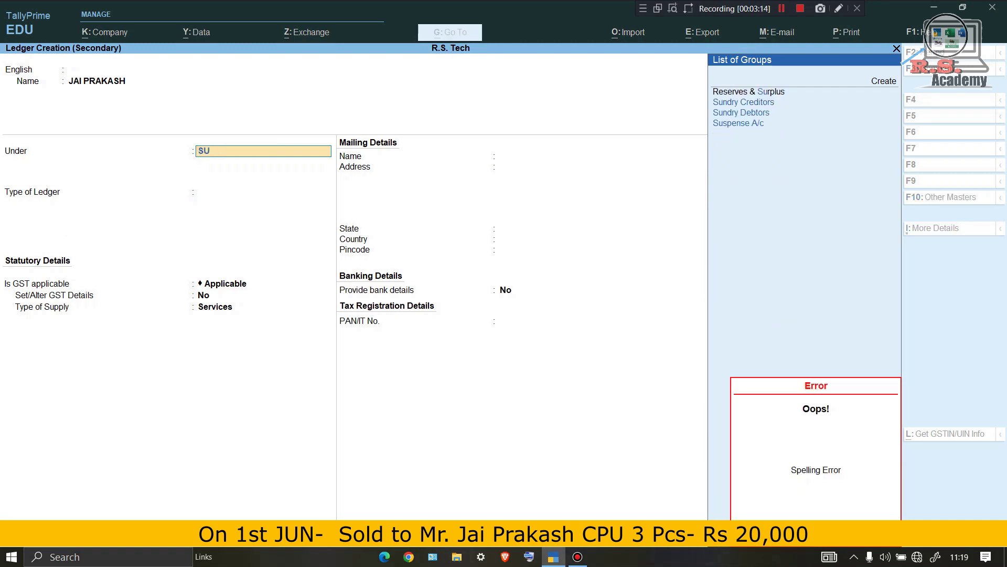
pyautogui.click(741, 112)
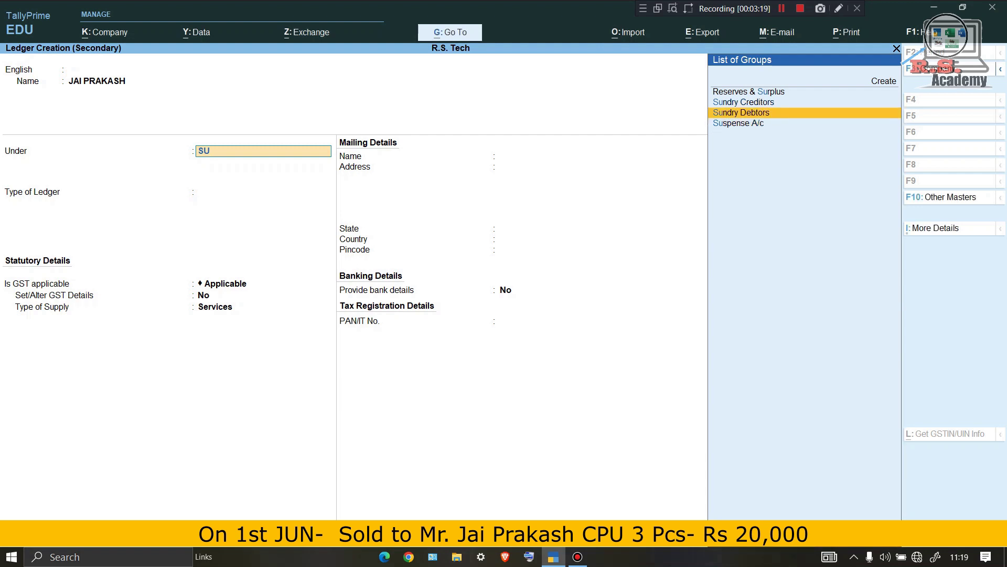
pyautogui.press('Return')
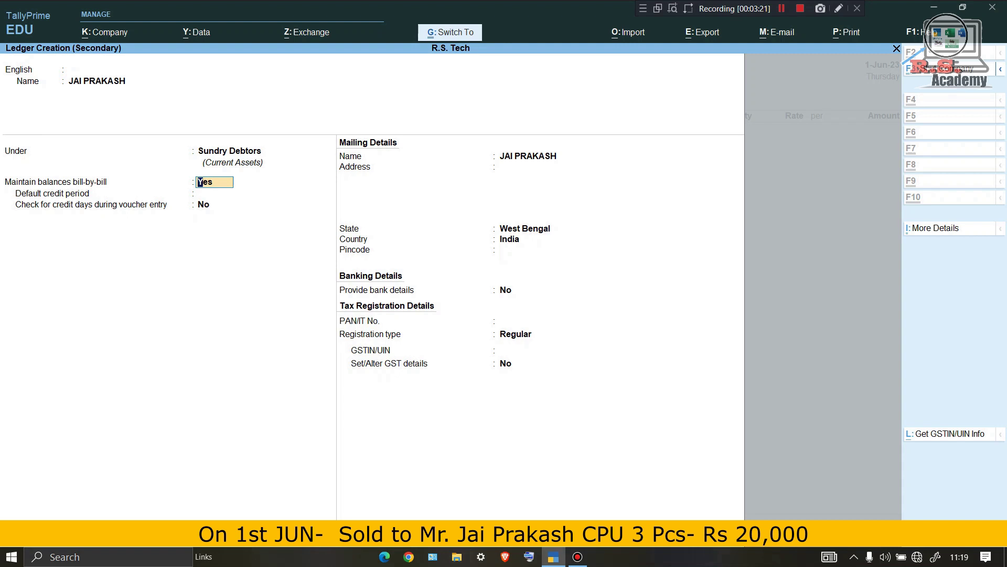
pyautogui.hotkey('ctrl', 'a')
pyautogui.hotkey('ctrl', 'a')
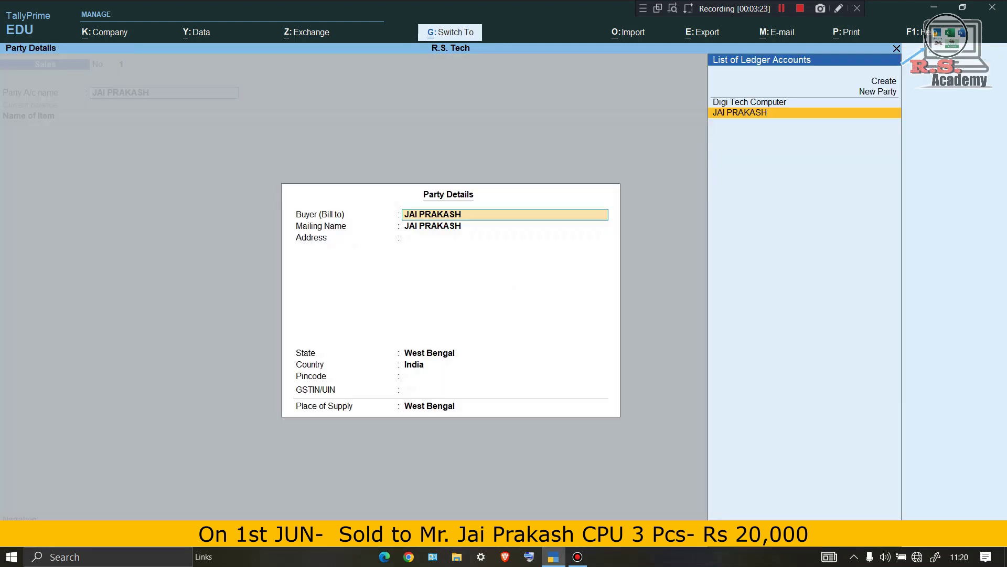
pyautogui.hotkey('ctrl', 'a')
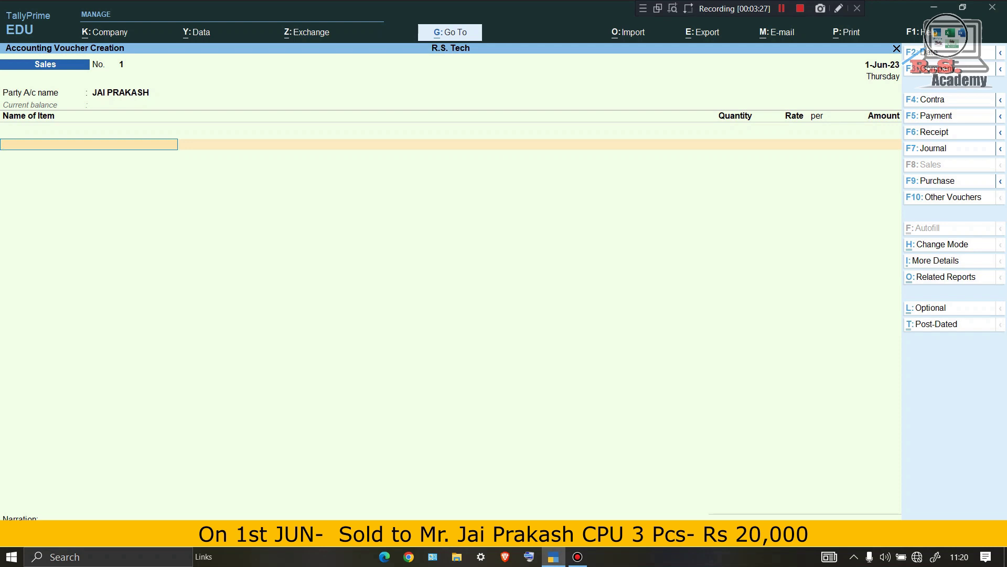
# Add CPU at 3 pcs × 20,000.00 for 60,000.00 on sales voucher No. 1.
pyautogui.write('CP')
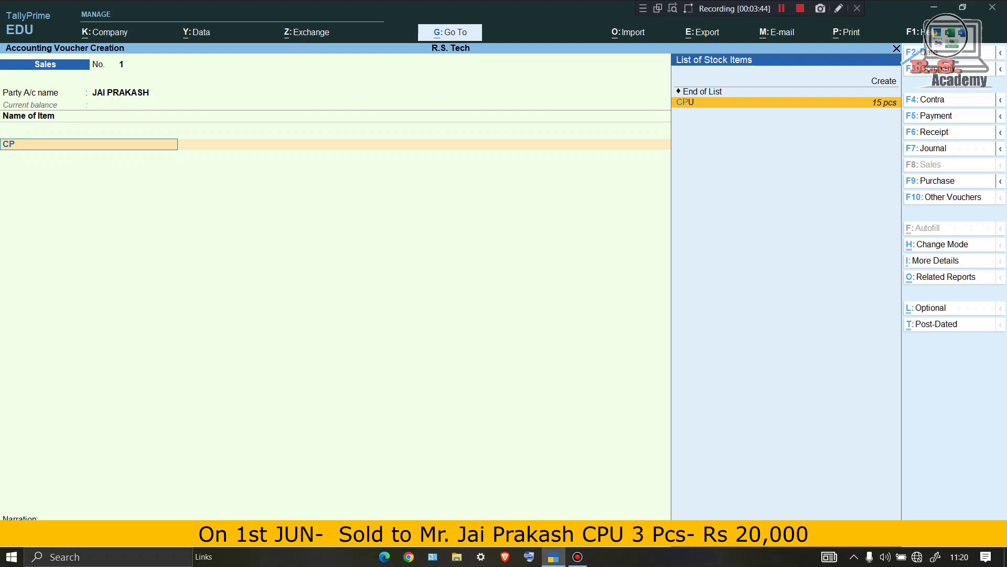
pyautogui.press('Return')
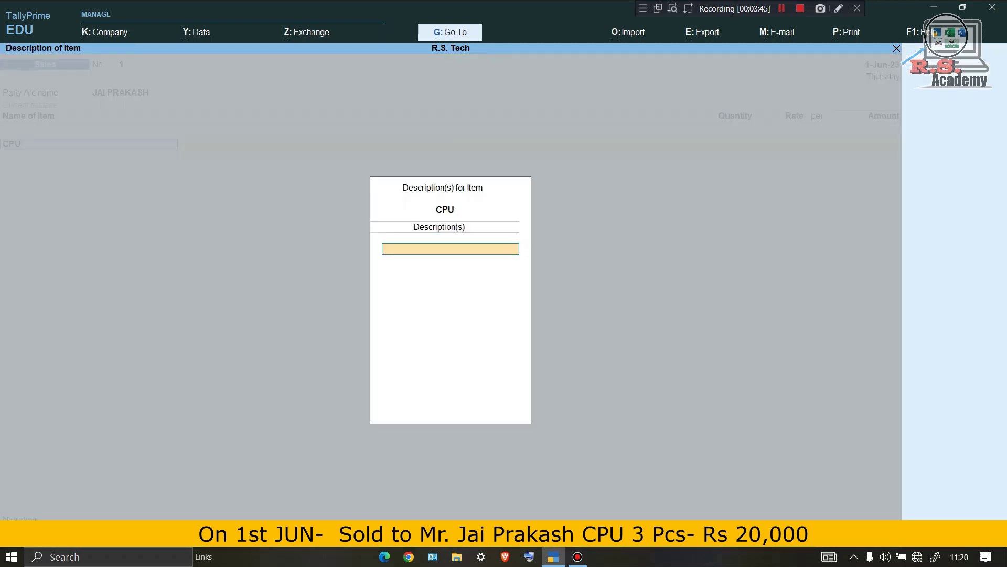
pyautogui.press('Return')
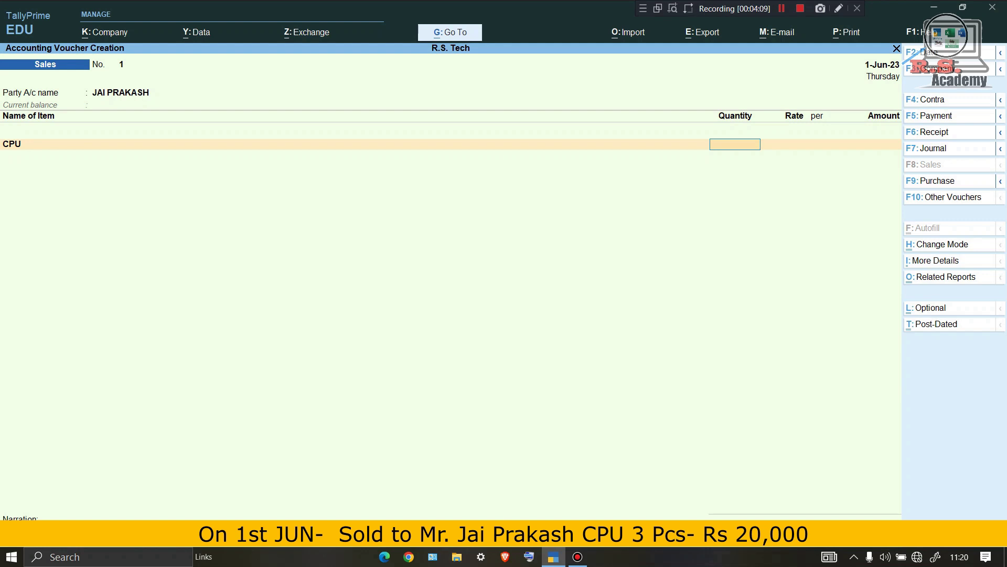
pyautogui.write('3')
pyautogui.press('Return')
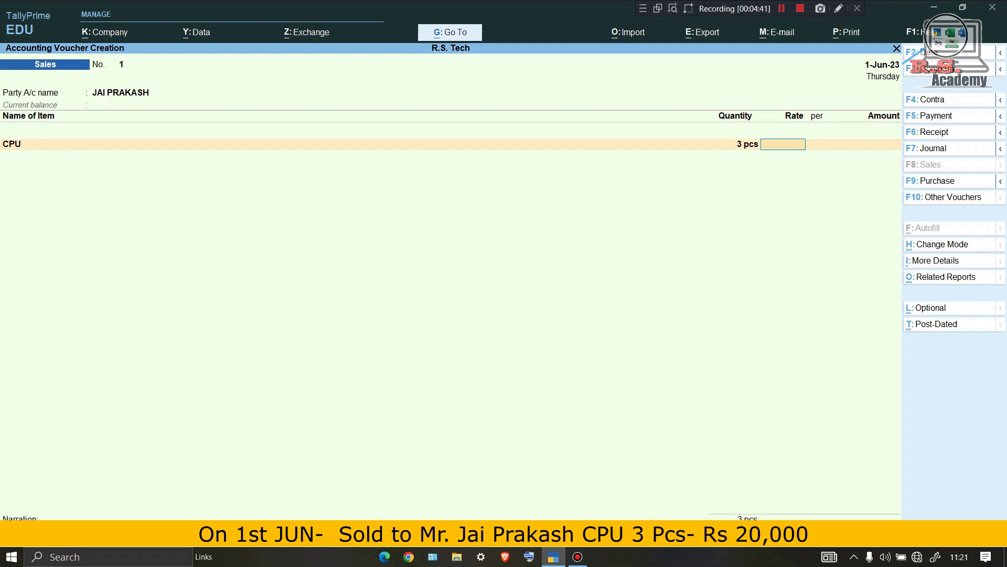
pyautogui.write('20000')
pyautogui.press('Return')
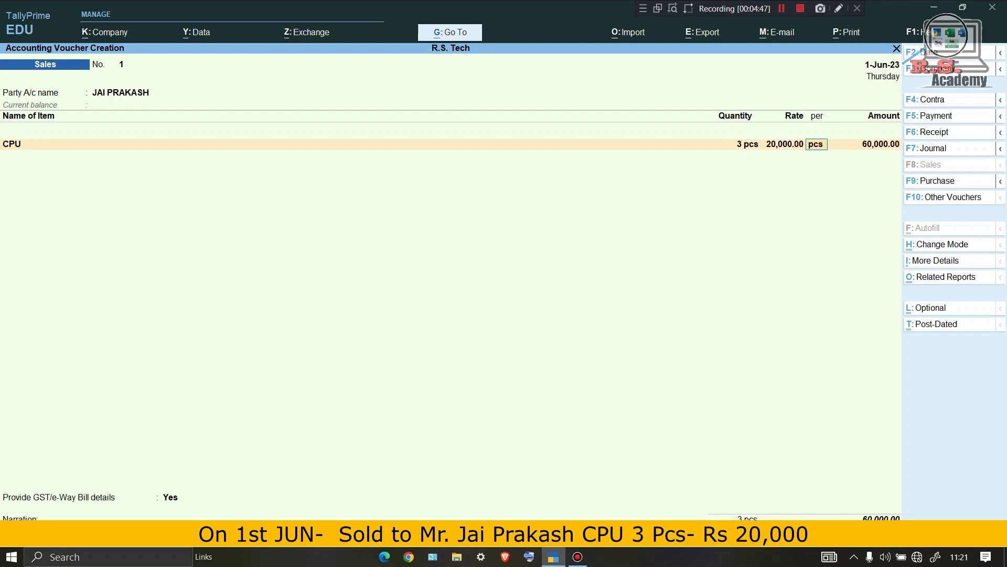
pyautogui.press('Return')
pyautogui.press('Return')
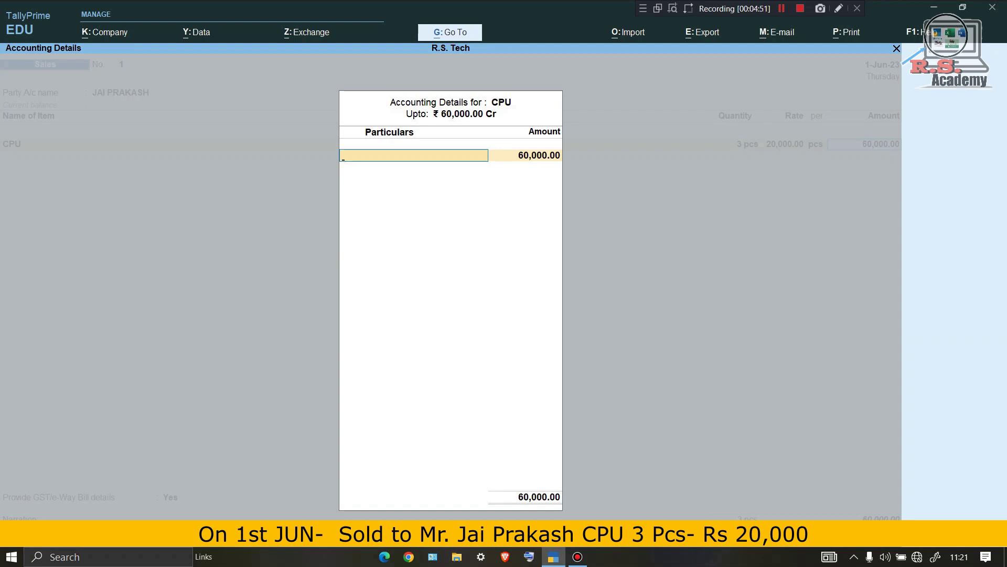
# Create ledger SALES under Sales Accounts, allocate the 60,000.00 to it, and close the item list.
pyautogui.hotkey('alt', 'c')
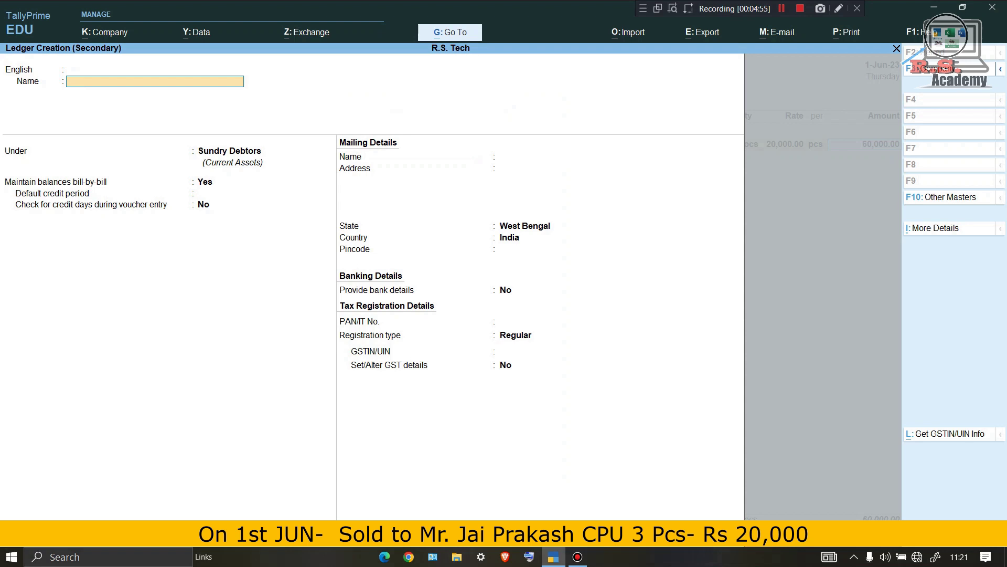
pyautogui.write('SALES')
pyautogui.press('Return')
pyautogui.press('Return')
pyautogui.press('Return')
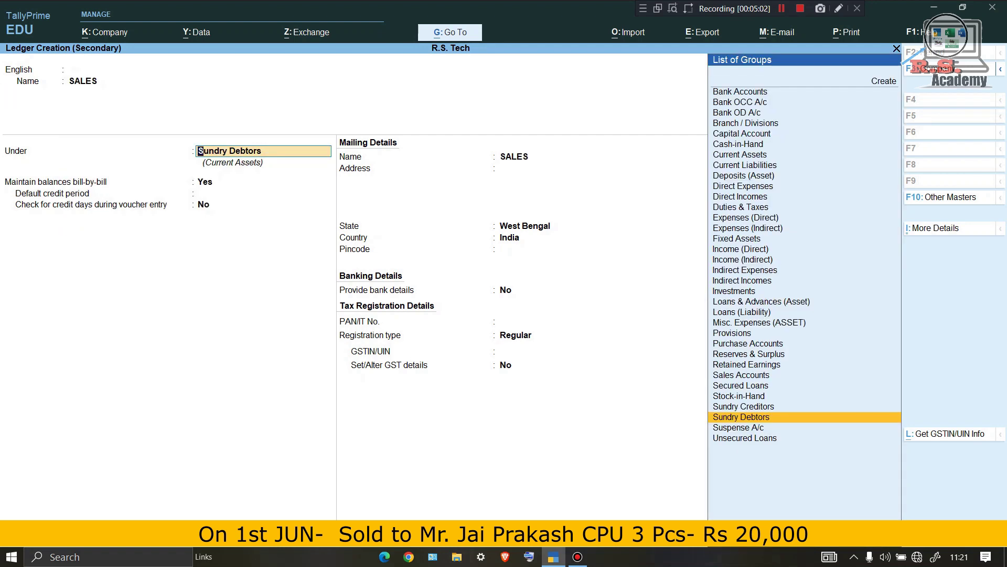
pyautogui.write('sa')
pyautogui.press('Return')
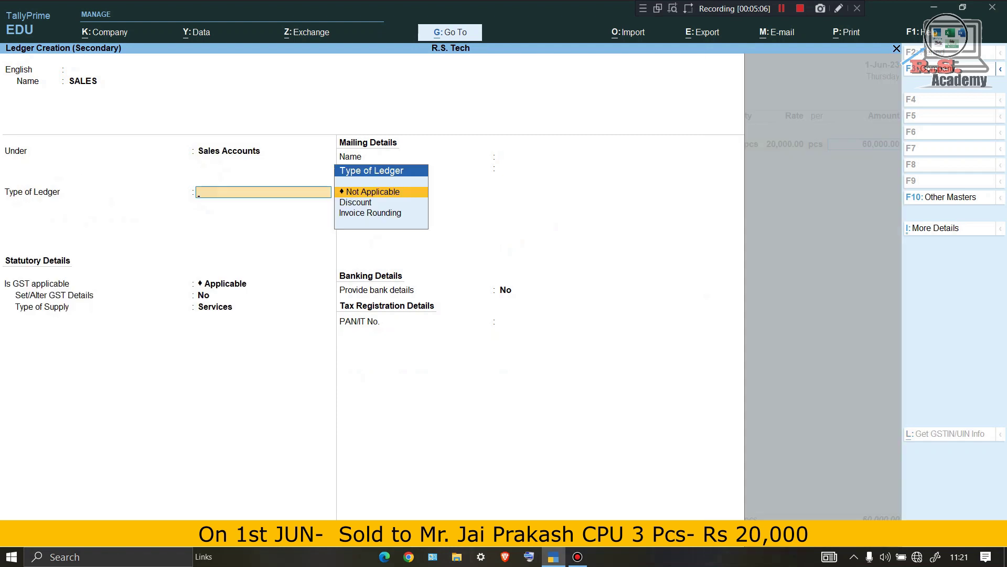
pyautogui.hotkey('ctrl', 'a')
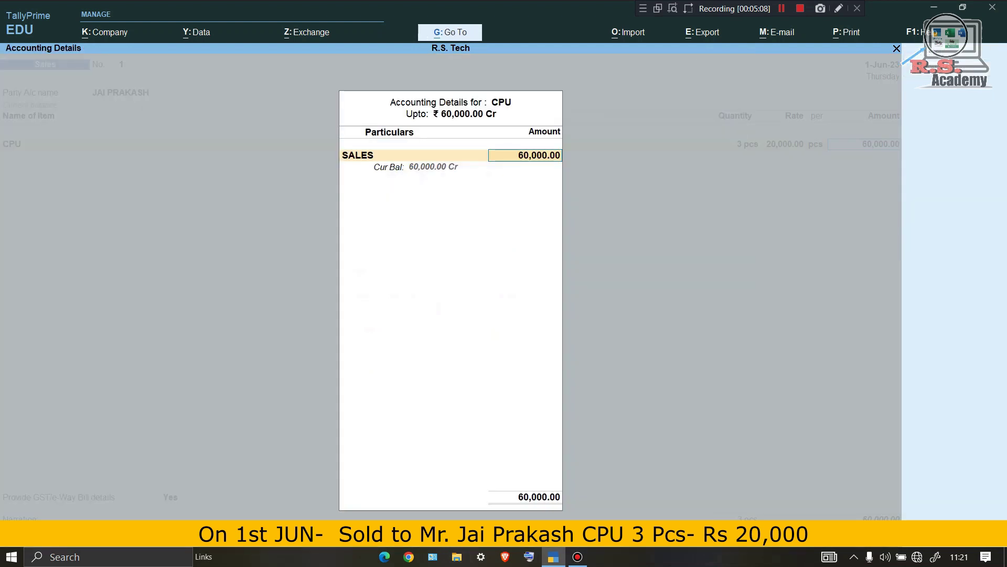
pyautogui.press('Return')
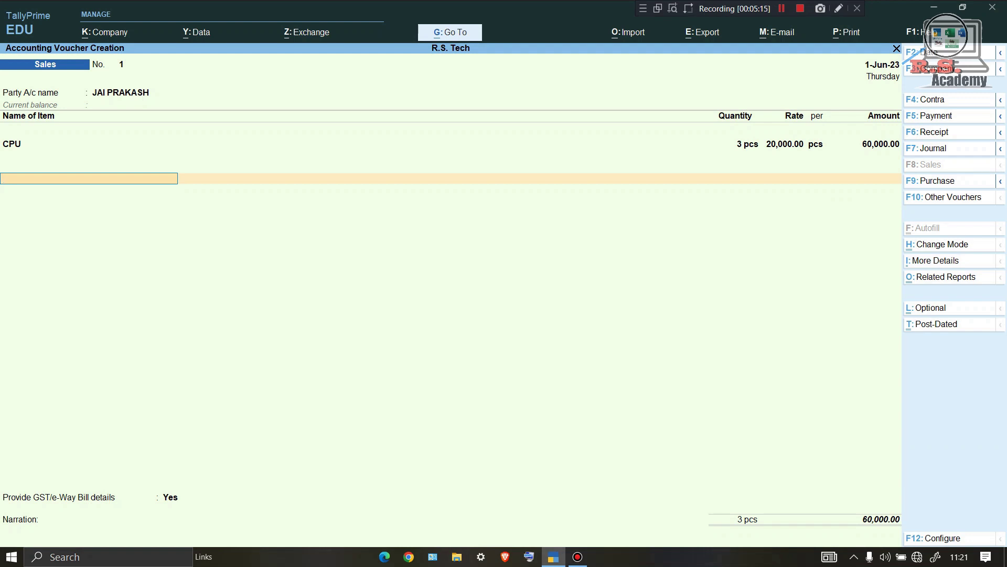
pyautogui.press('Return')
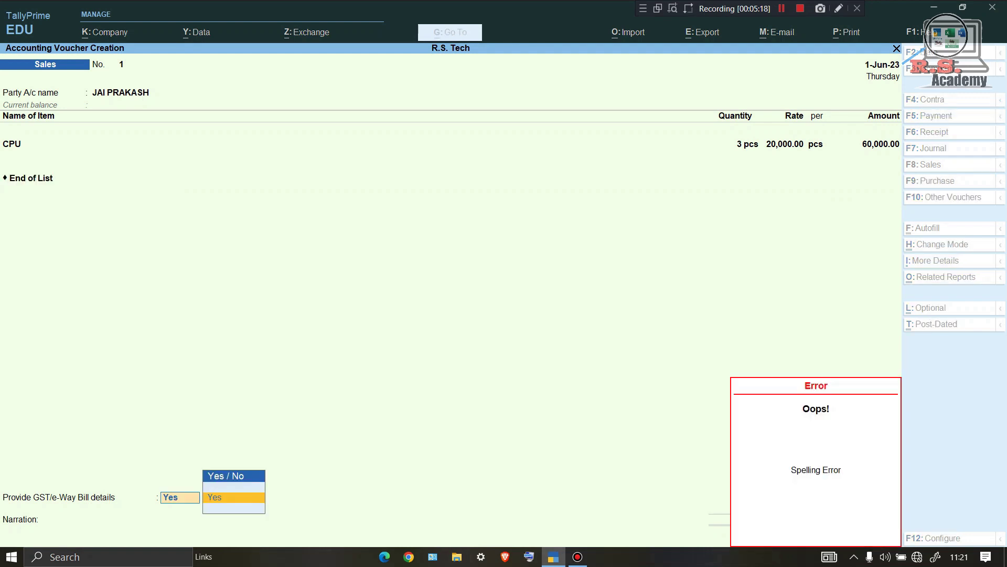
# Save sales voucher 1 without GST/e-Way Bill, as new bill reference 1 for 60,000 Dr.
pyautogui.press('n')
pyautogui.press('Return')
pyautogui.press('Return')
pyautogui.press('Return')
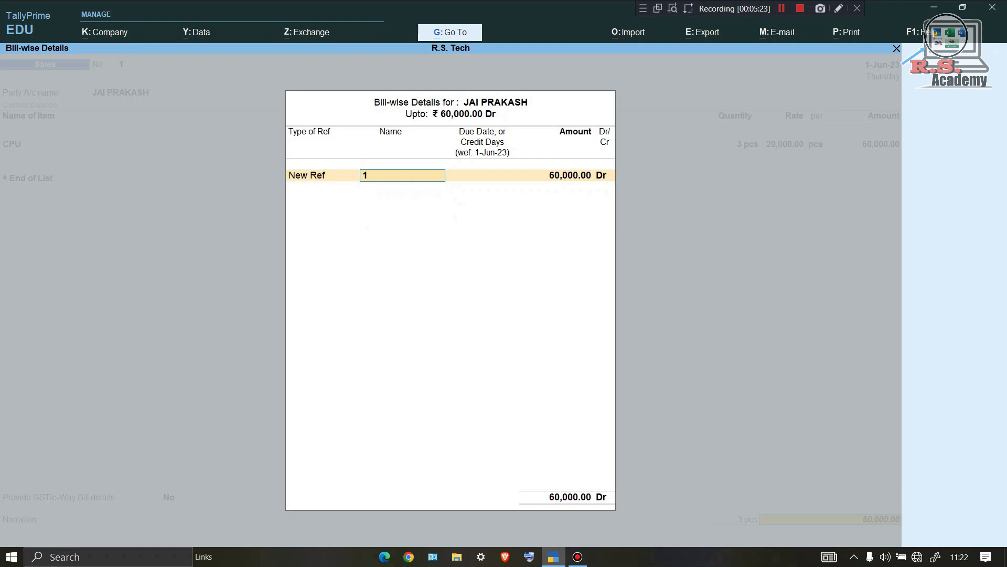
pyautogui.press('Return')
pyautogui.press('Return')
pyautogui.press('Return')
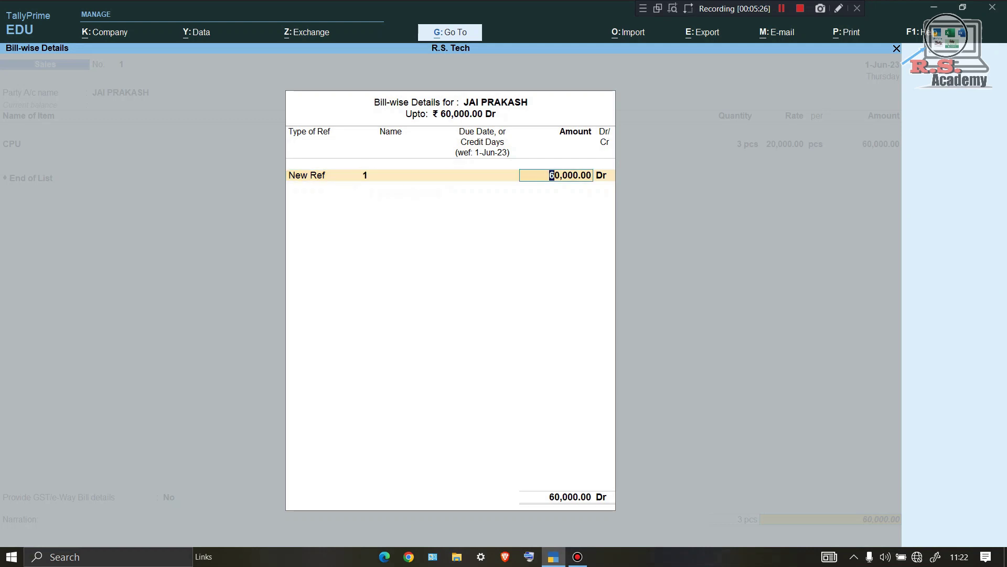
pyautogui.press('Return')
pyautogui.press('Return')
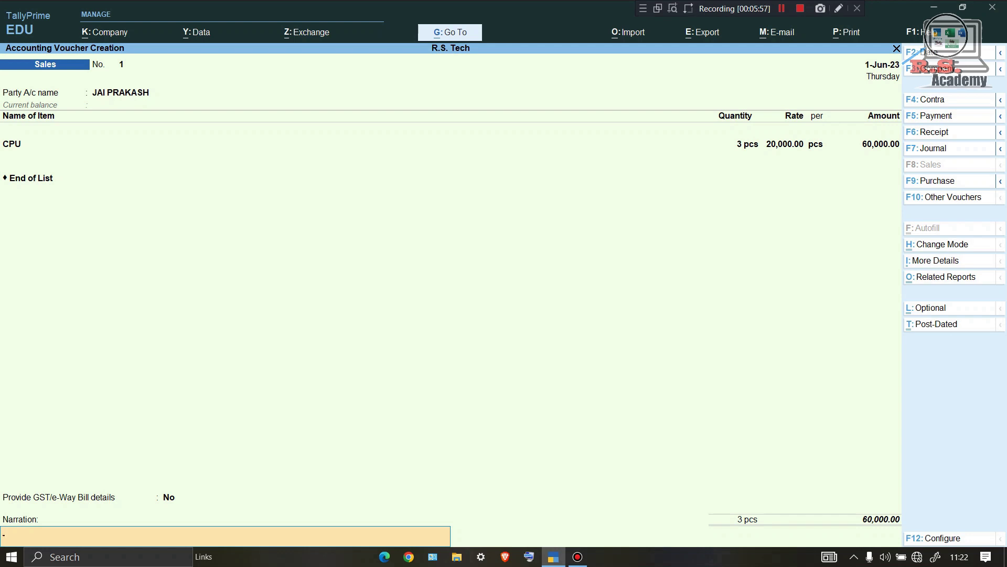
pyautogui.press('Return')
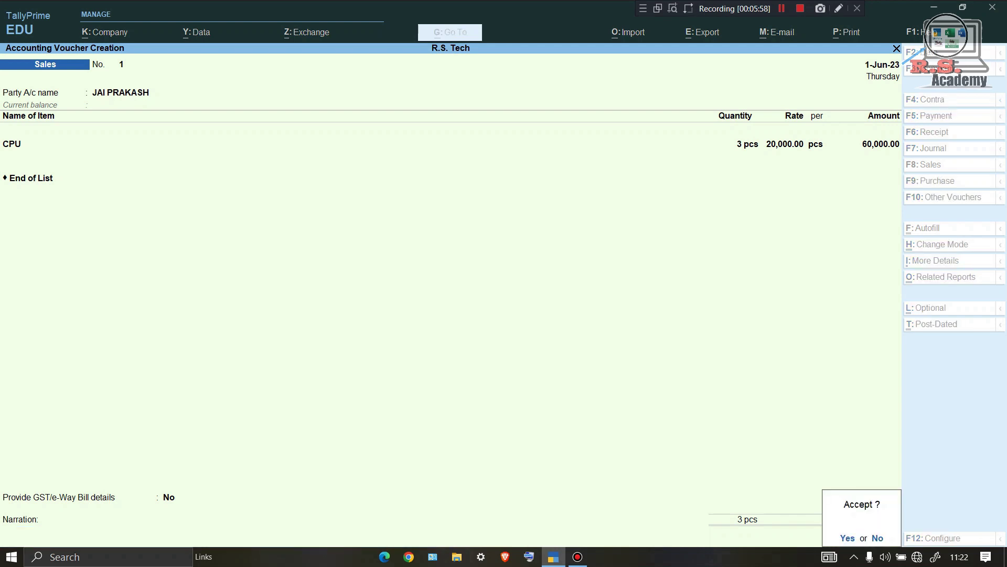
pyautogui.press('Return')
pyautogui.press('n')
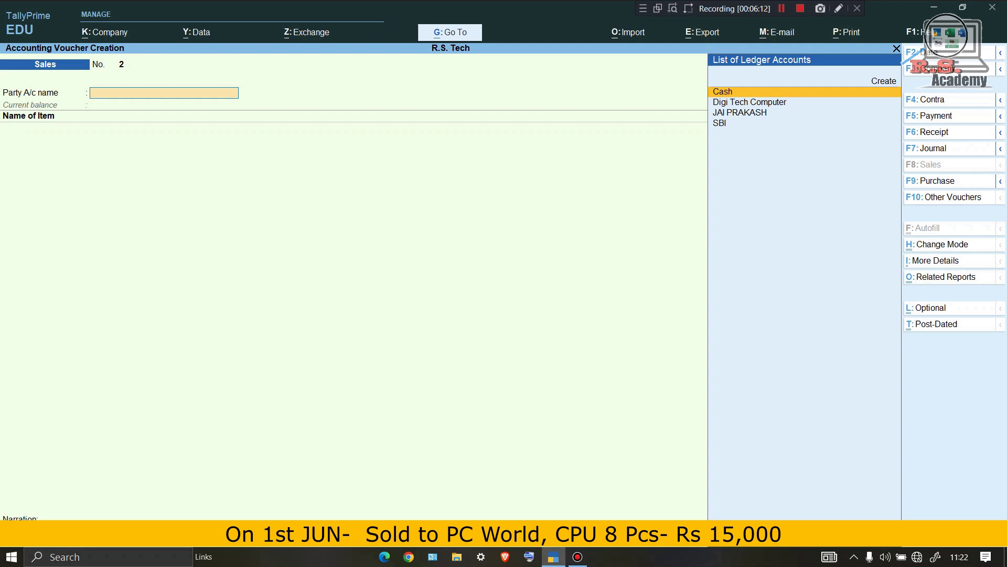
# On sales voucher 2, begin a new party ledger named PC WORLD.
pyautogui.hotkey('alt', 'c')
pyautogui.write('PC WORLD')
pyautogui.press('Return')
pyautogui.press('Return')
pyautogui.press('Return')
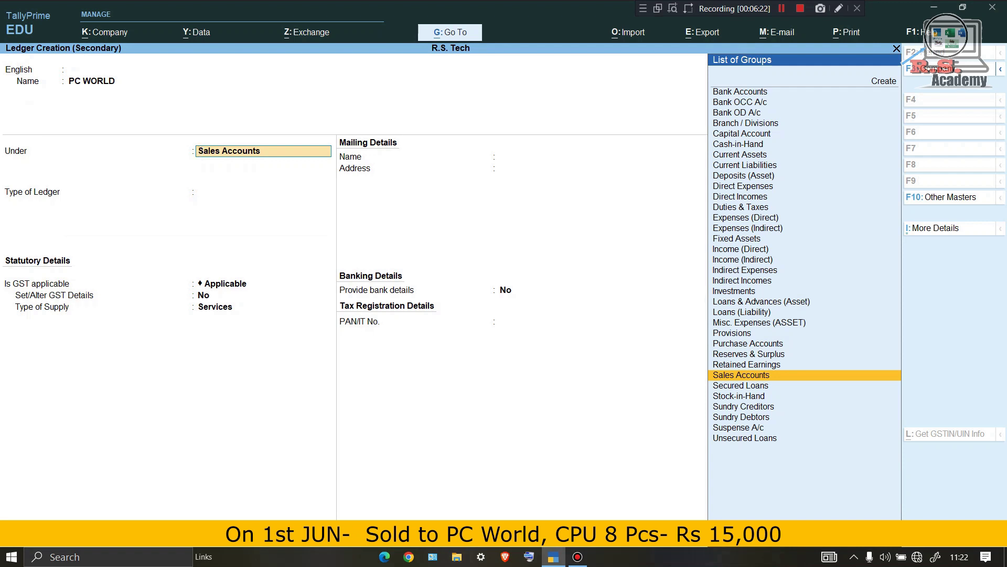
# Place PC WORLD under Sundry Debtors, save it, and skip dispatch details.
pyautogui.write('SU')
pyautogui.press('Up')
pyautogui.press('Return')
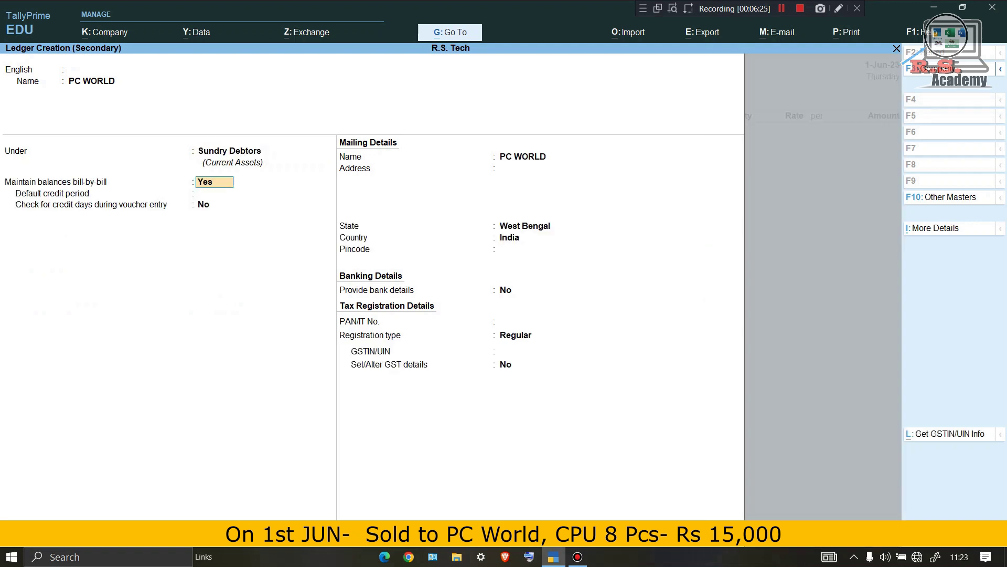
pyautogui.hotkey('ctrl', 'a')
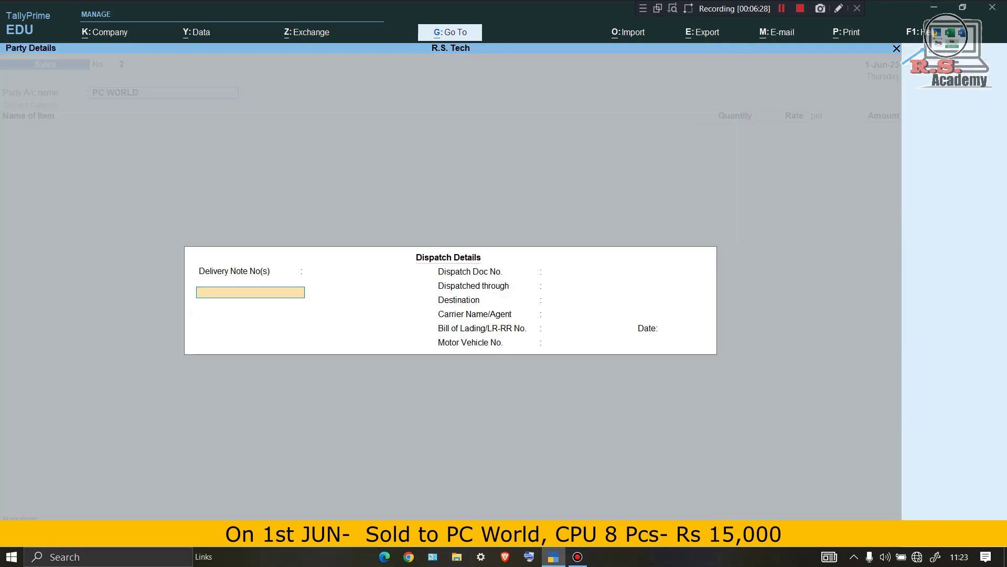
pyautogui.hotkey('ctrl', 'a')
# Add 8 pcs of CPU at 15,000 each to the sale.
pyautogui.write('A')
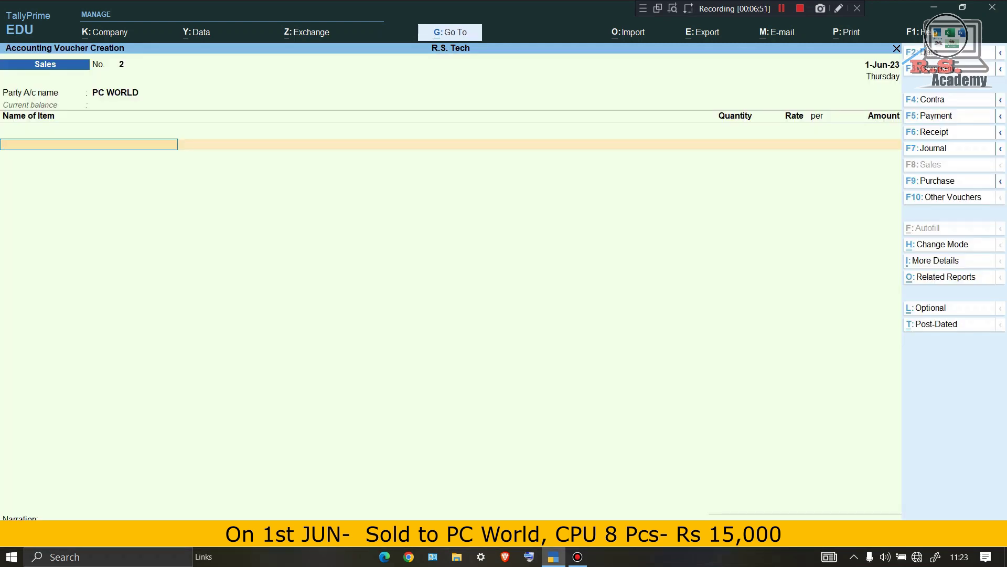
pyautogui.write('CP')
pyautogui.press('Return')
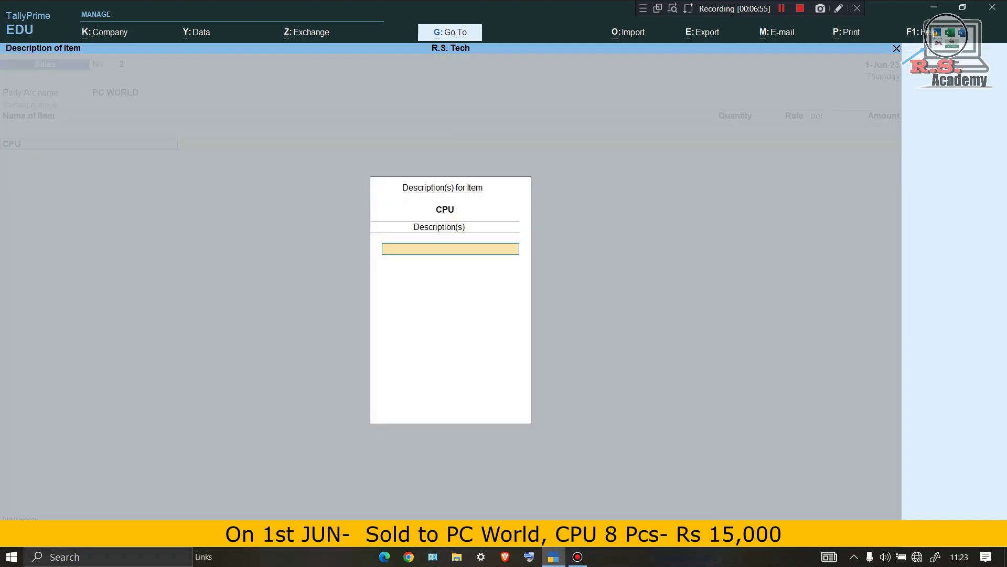
pyautogui.press('Return')
pyautogui.write('8')
pyautogui.press('Return')
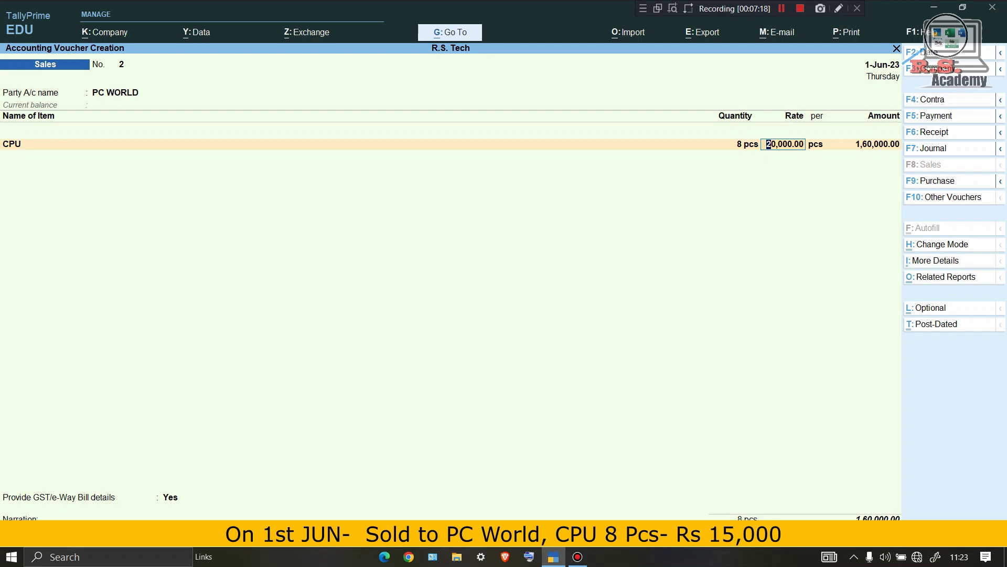
pyautogui.write('15')
pyautogui.write('000')
pyautogui.press('Return')
pyautogui.press('Return')
pyautogui.press('Return')
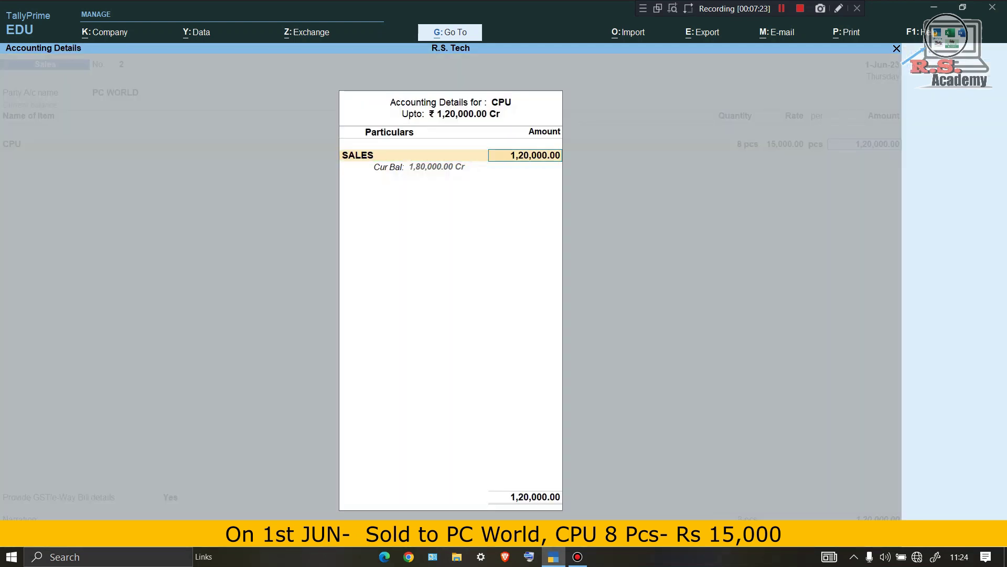
# Accept the sales allocation and bill-wise details, and save the 1,20,000 sale without e-Way Bill.
pyautogui.press('Return')
pyautogui.press('Return')
pyautogui.press('Down')
pyautogui.press('Return')
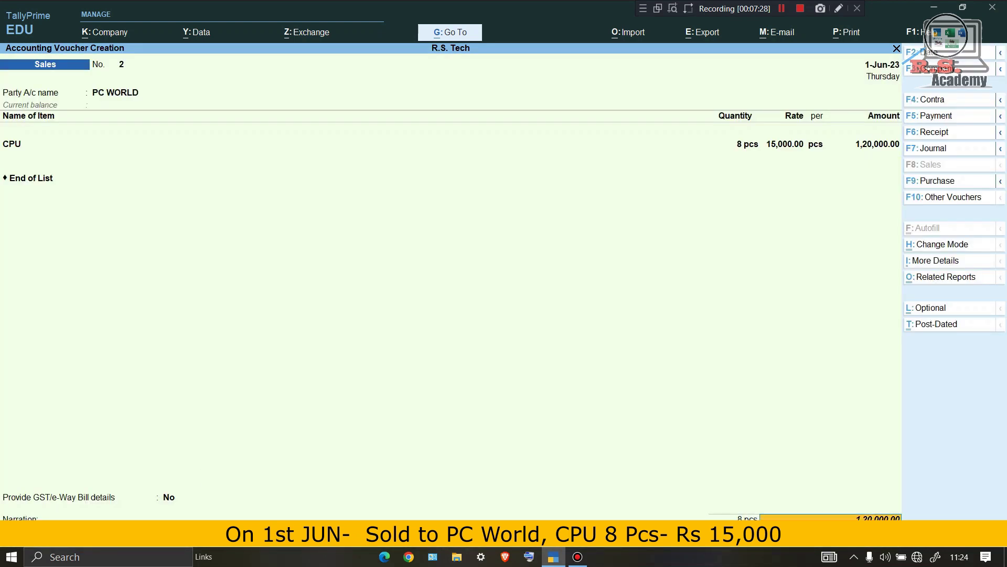
pyautogui.press('Return')
pyautogui.press('Return')
pyautogui.press('Return')
pyautogui.press('Return')
pyautogui.press('Return')
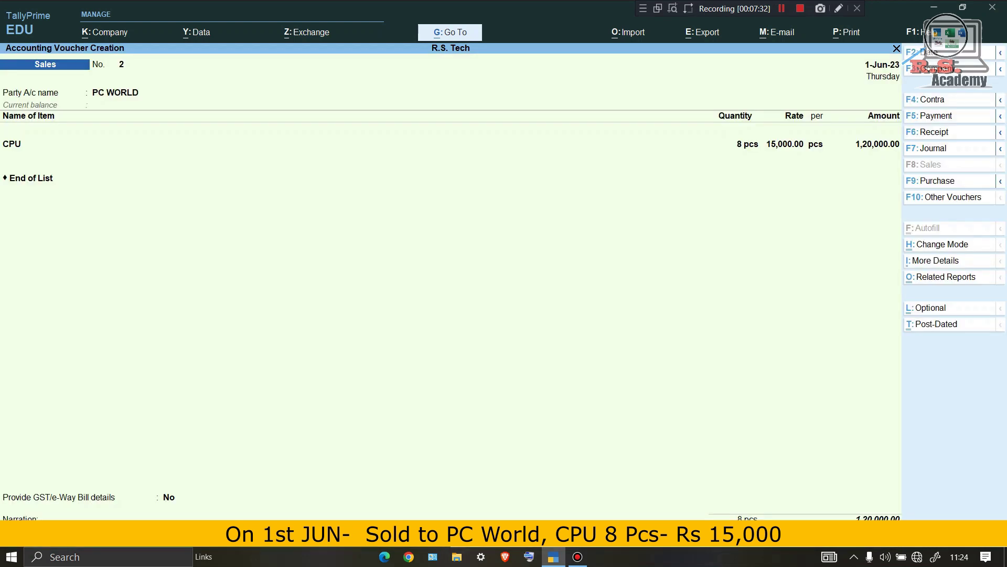
pyautogui.press('Return')
pyautogui.press('Return')
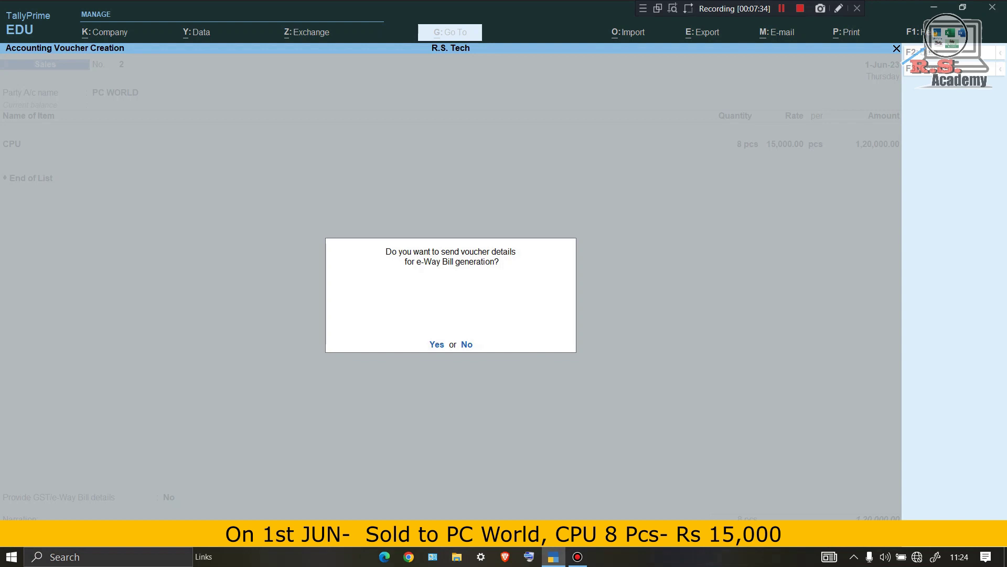
pyautogui.press('n')
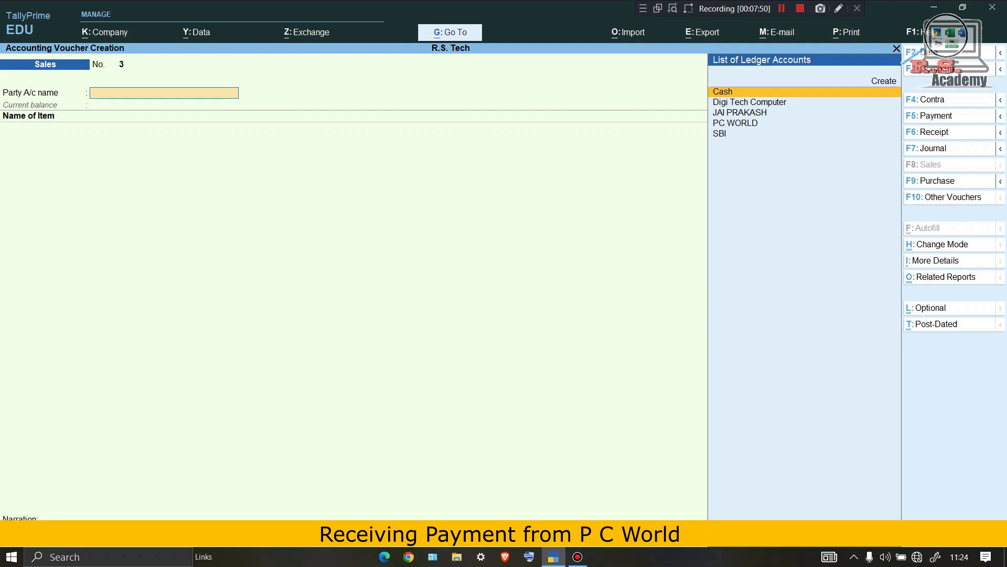
# Start a receipt voucher into SBI with PC WORLD as the paying party.
pyautogui.press('F6')
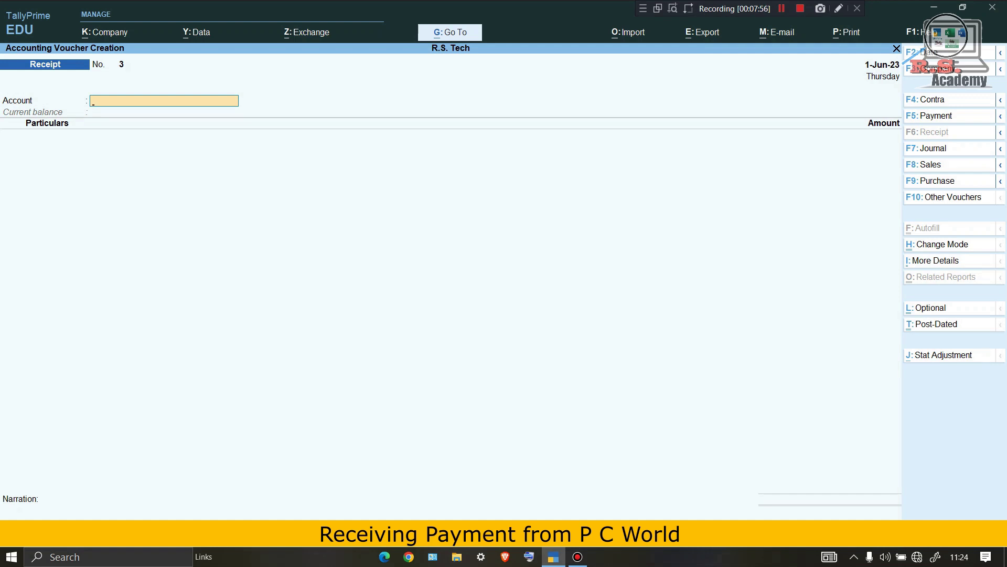
pyautogui.write('S')
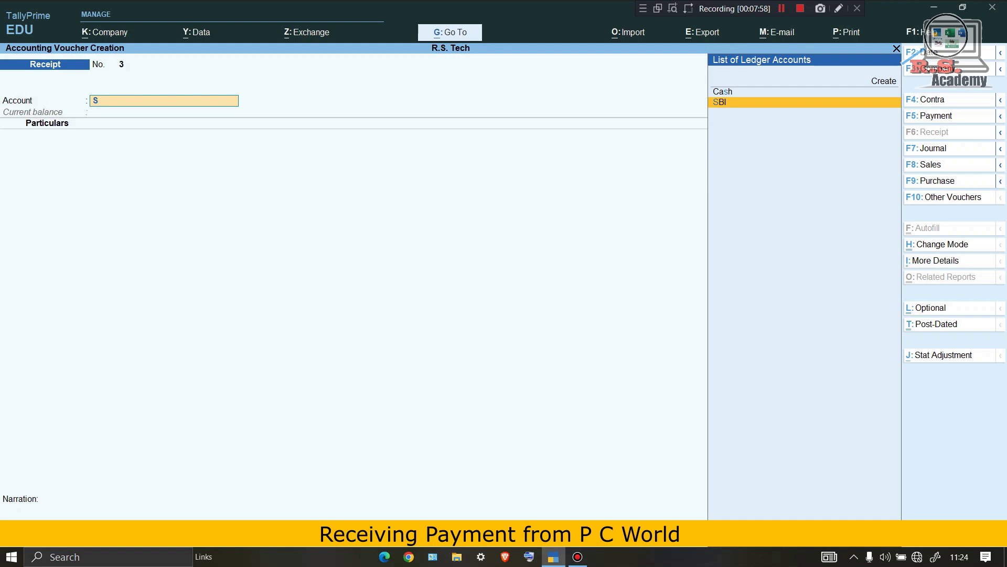
pyautogui.press('Return')
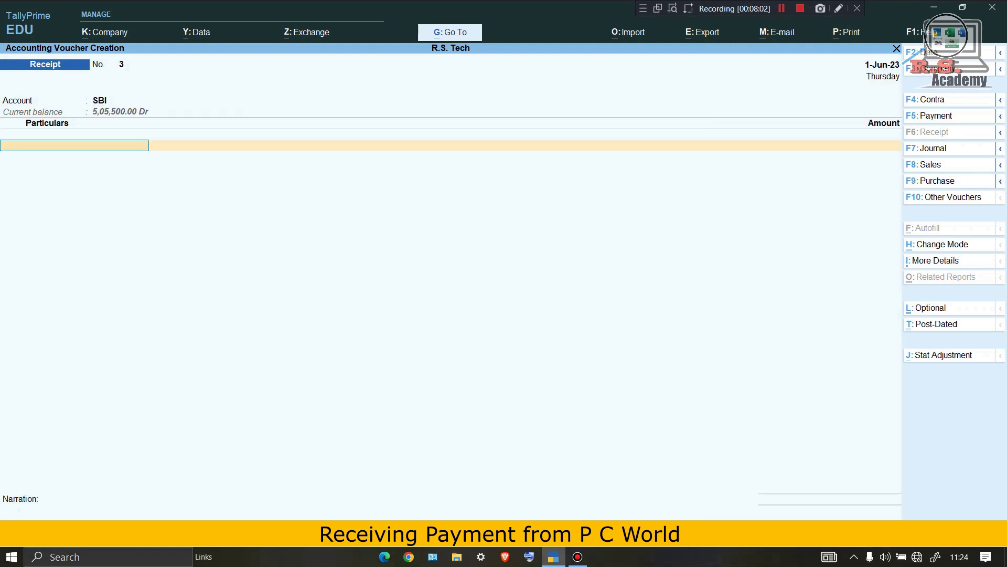
pyautogui.write('P')
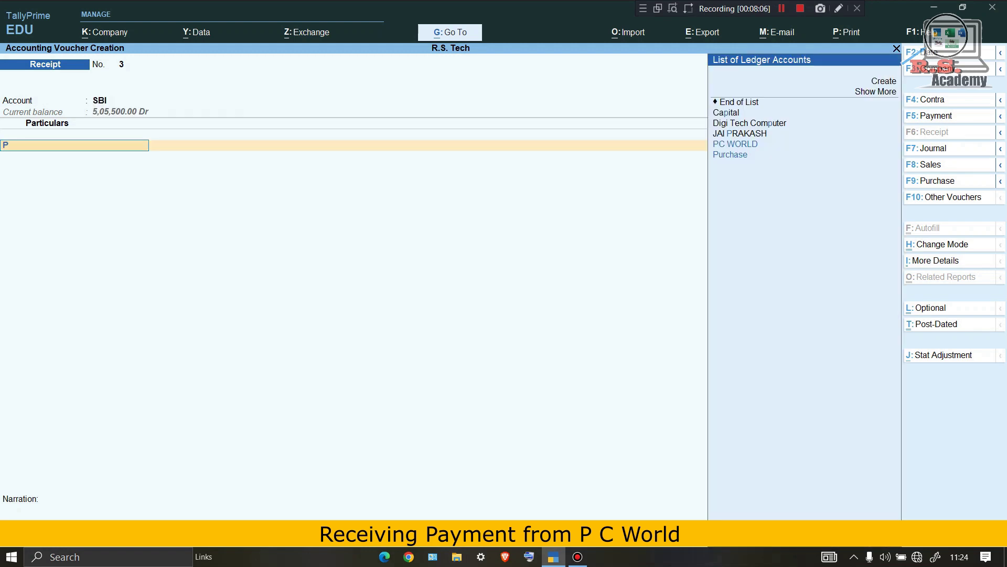
pyautogui.press('Up')
pyautogui.press('Up')
pyautogui.press('Up')
pyautogui.press('Down')
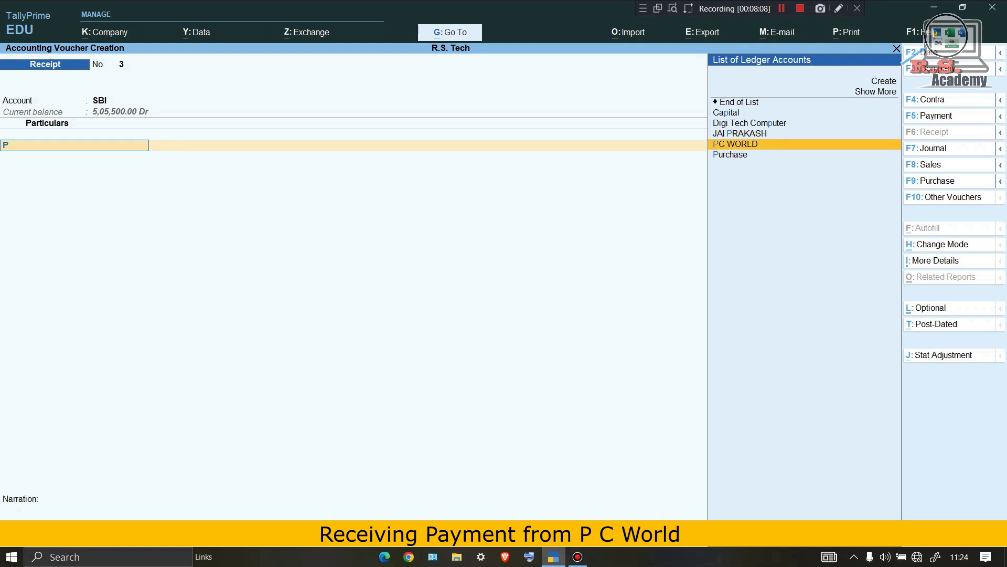
pyautogui.press('Return')
# Enter 1,20,000 against pending bill 2 as a cheque/DD and save the receipt.
pyautogui.moveTo(26, 141)
pyautogui.mouseDown()
pyautogui.moveTo(25, 170)
pyautogui.moveTo(138, 170)
pyautogui.moveTo(137, 140)
pyautogui.moveTo(27, 140)
pyautogui.mouseUp()
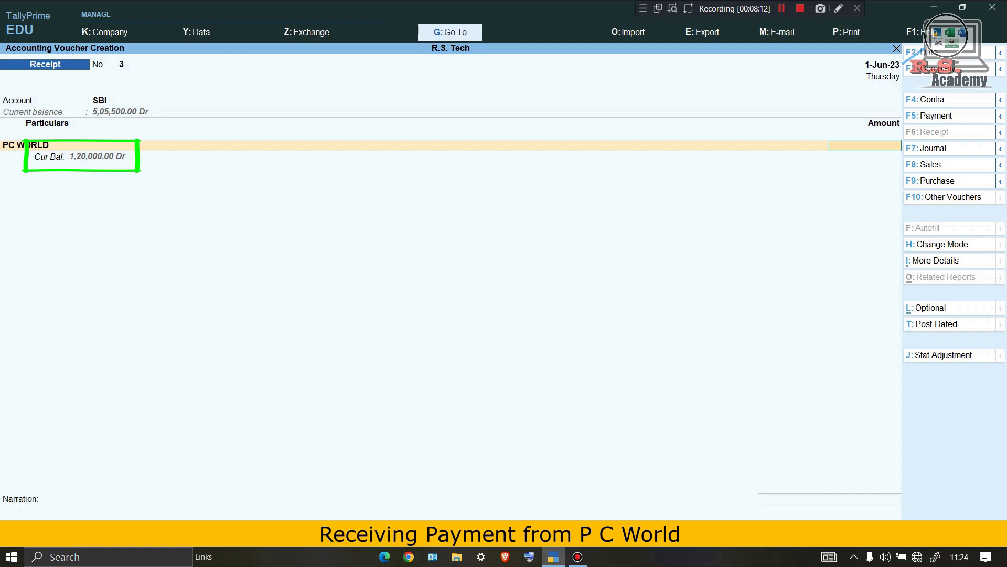
pyautogui.write('120000')
pyautogui.press('Return')
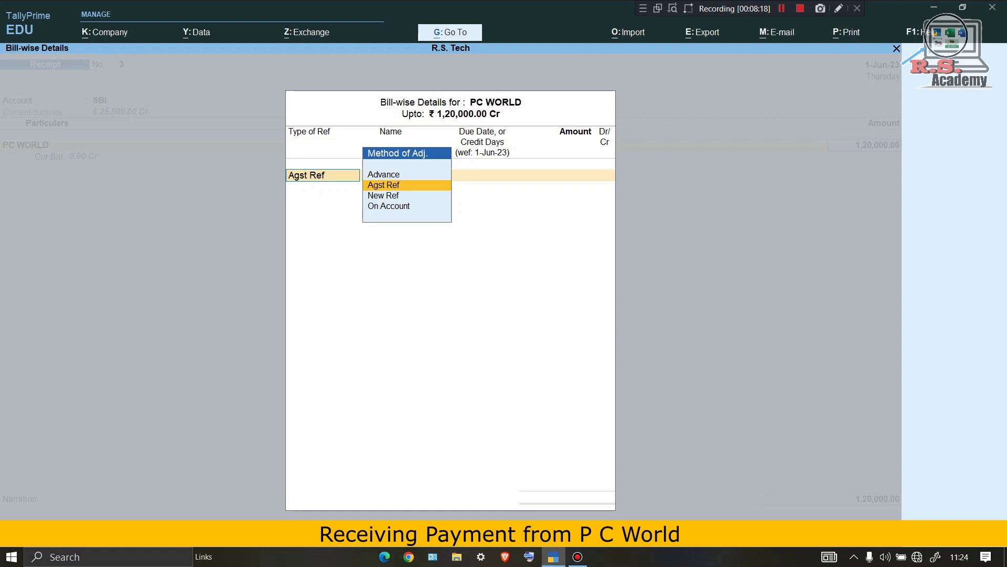
pyautogui.press('Return')
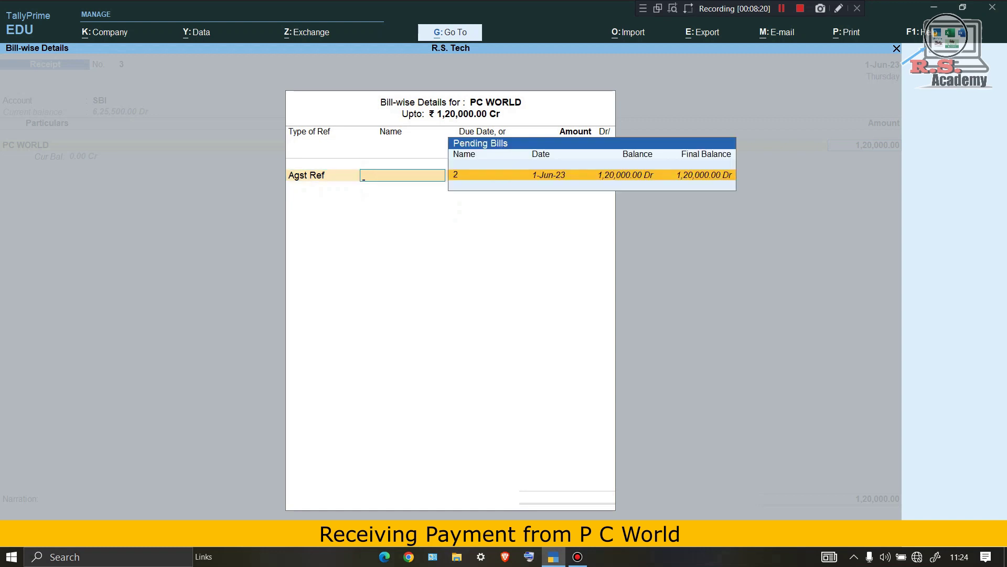
pyautogui.press('Return')
pyautogui.press('Return')
pyautogui.press('Return')
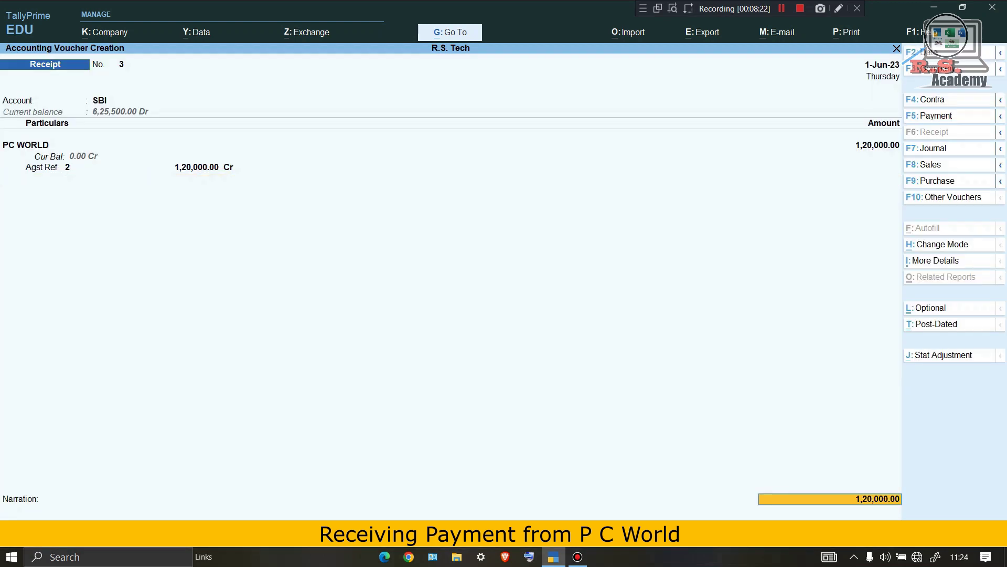
pyautogui.press('Return')
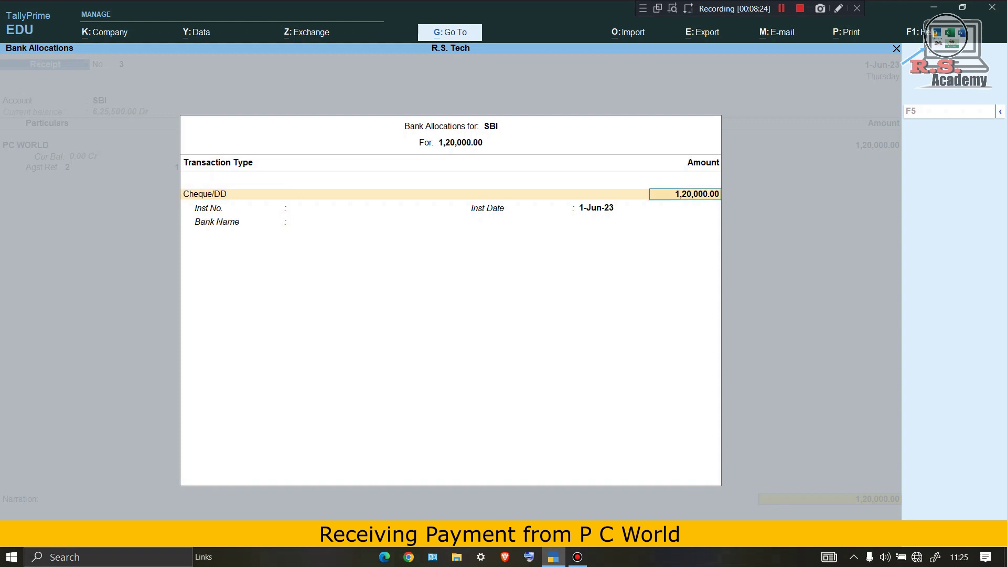
pyautogui.press('Return')
pyautogui.press('Return')
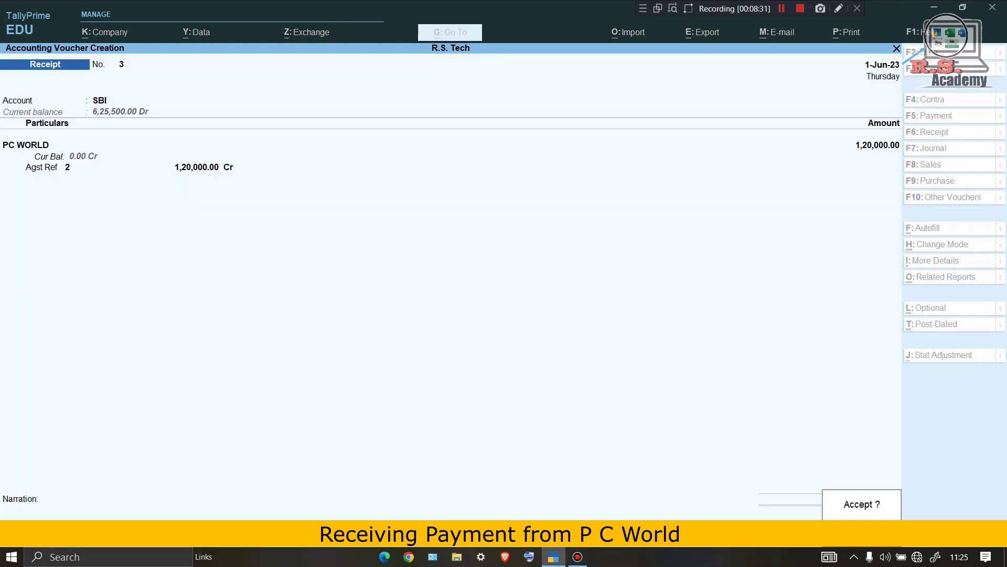
pyautogui.press('Return')
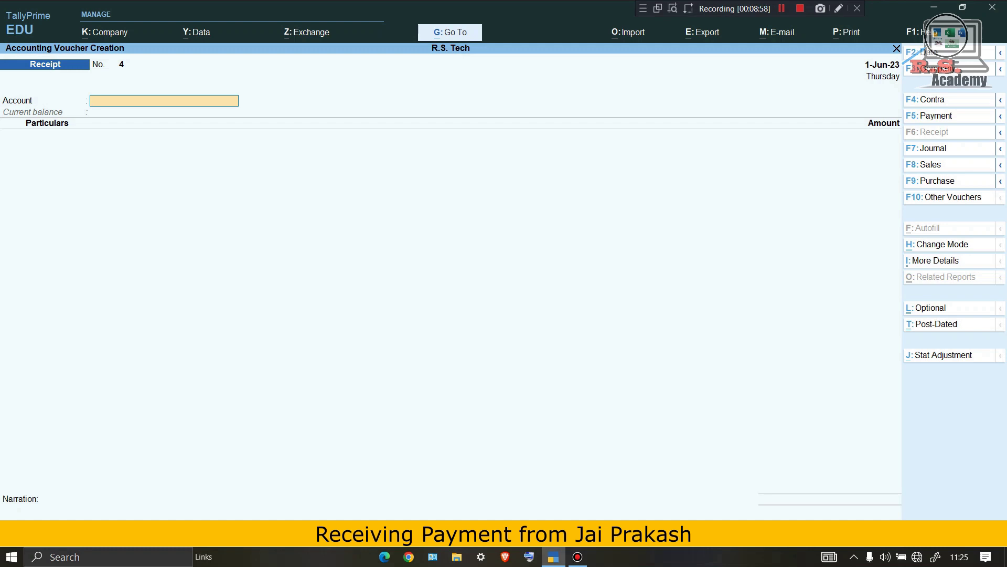
# Start a 1-Jul-23 receipt into Cash with the first customer's ledger as payer.
pyautogui.press('F2')
pyautogui.write('1.')
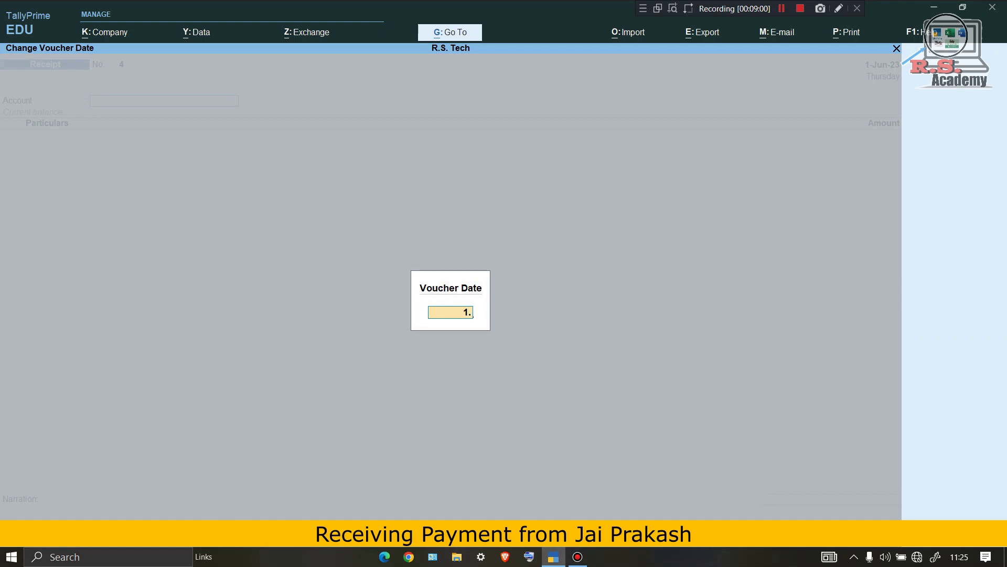
pyautogui.write('7')
pyautogui.press('Return')
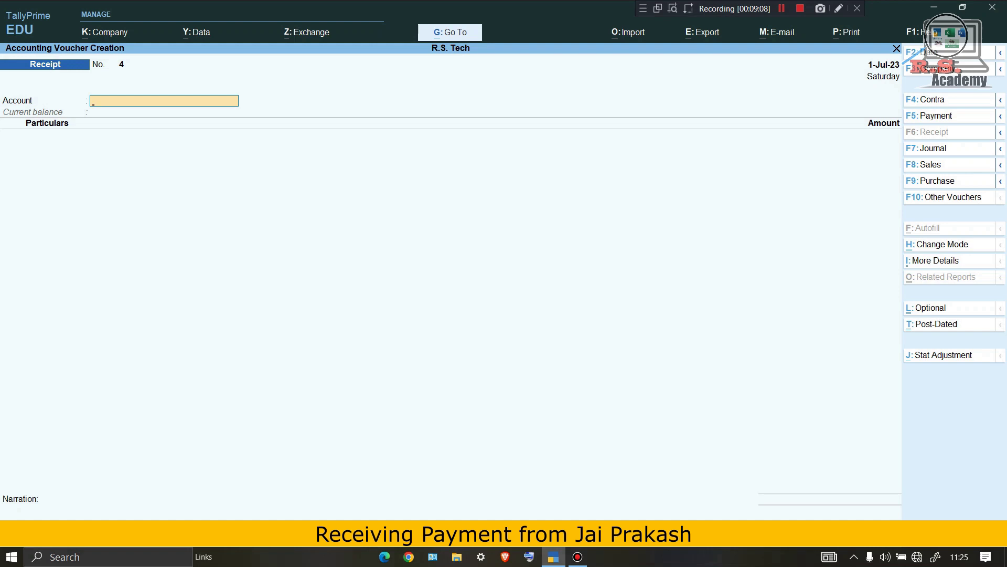
pyautogui.write('C')
pyautogui.press('Return')
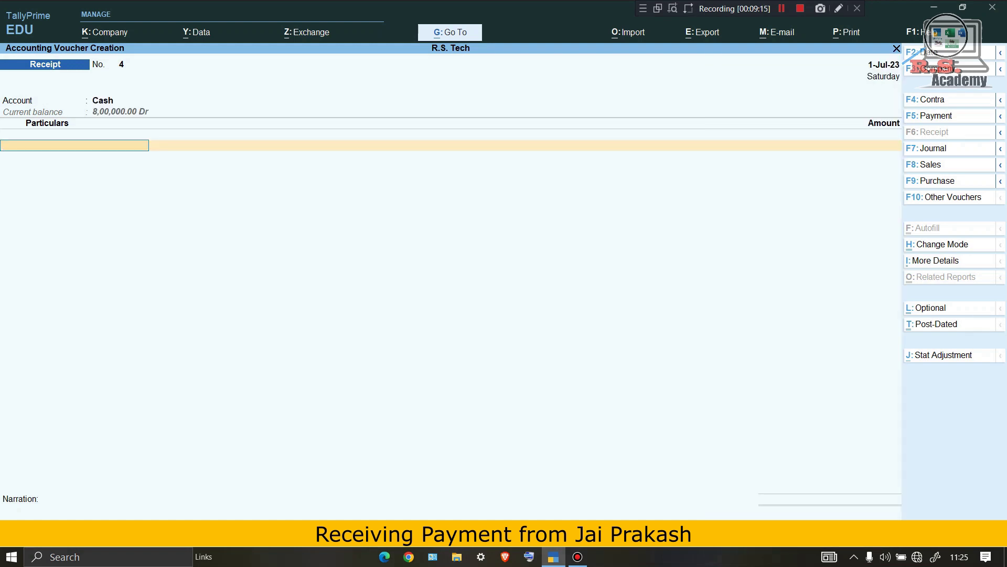
pyautogui.write('J')
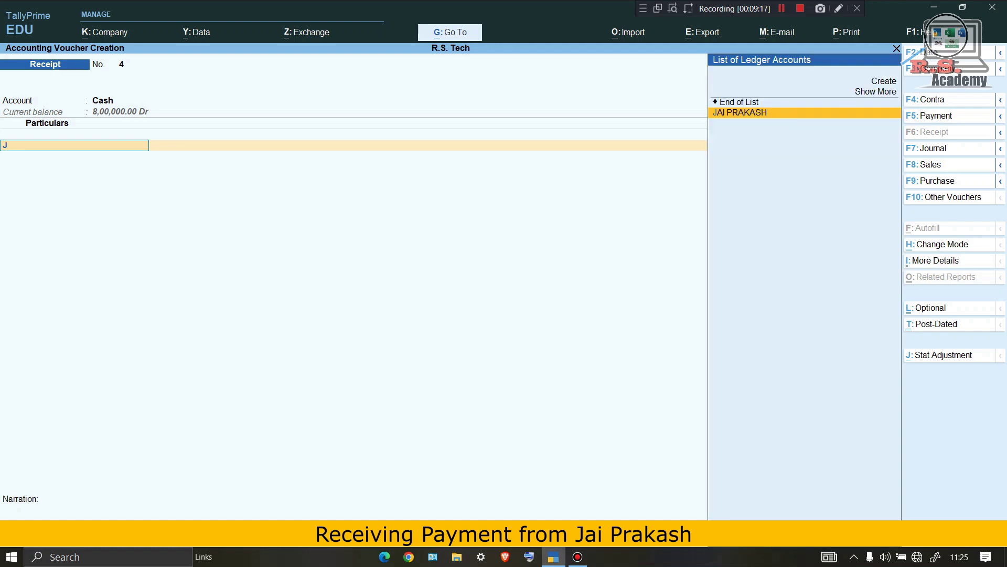
pyautogui.press('Return')
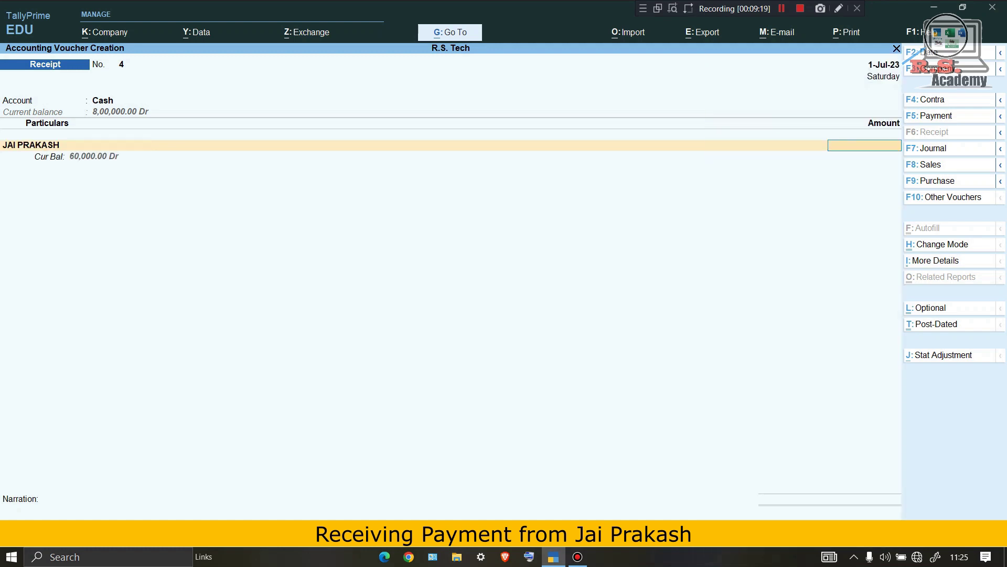
# Settle 60,000 against pending bill 1, save, and quit voucher entry.
pyautogui.moveTo(25, 139)
pyautogui.mouseDown()
pyautogui.moveTo(25, 155)
pyautogui.moveTo(109, 170)
pyautogui.moveTo(137, 148)
pyautogui.moveTo(25, 139)
pyautogui.mouseUp()
pyautogui.write('60000')
pyautogui.press('Return')
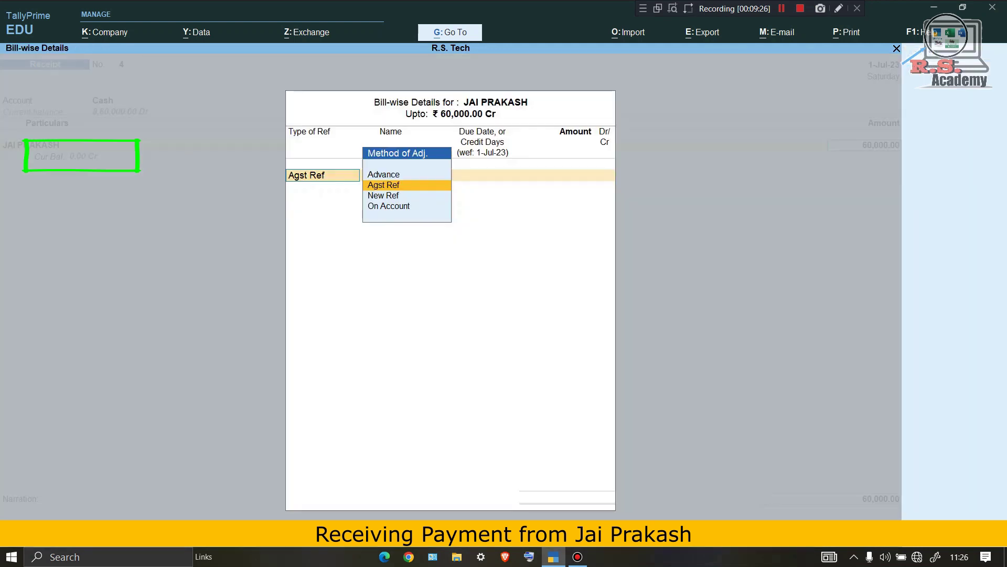
pyautogui.press('Return')
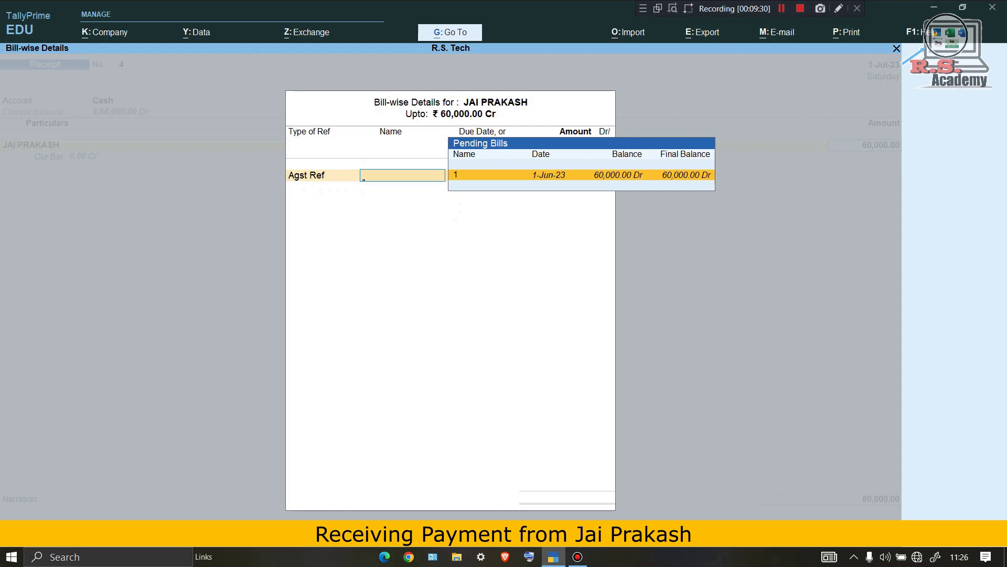
pyautogui.press('Return')
pyautogui.press('Return')
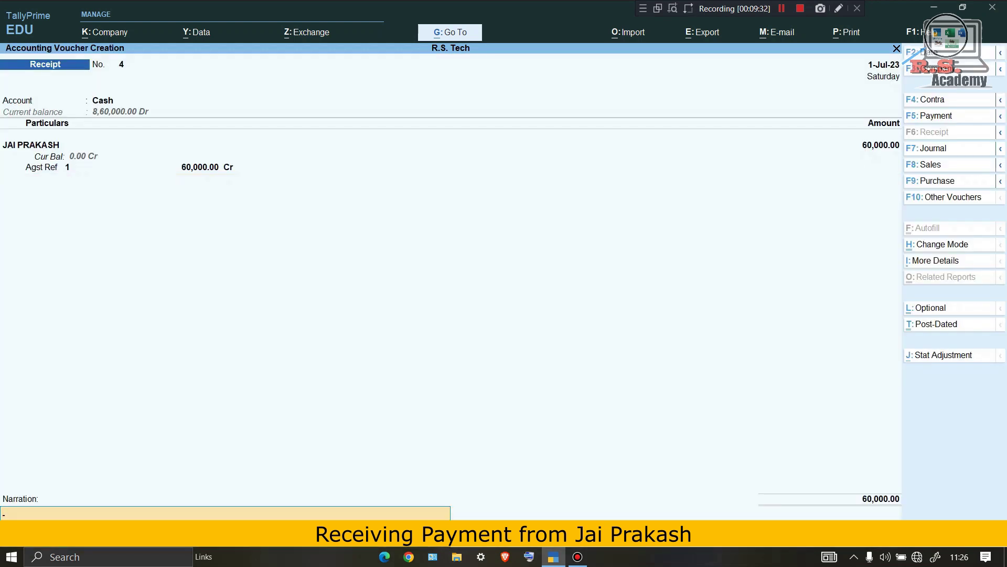
pyautogui.press('Return')
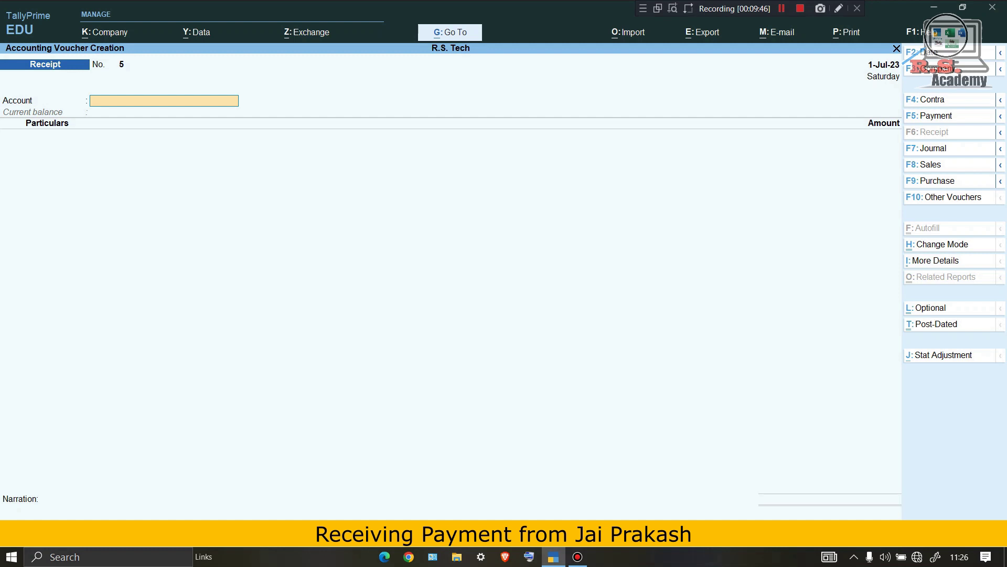
pyautogui.press('Escape')
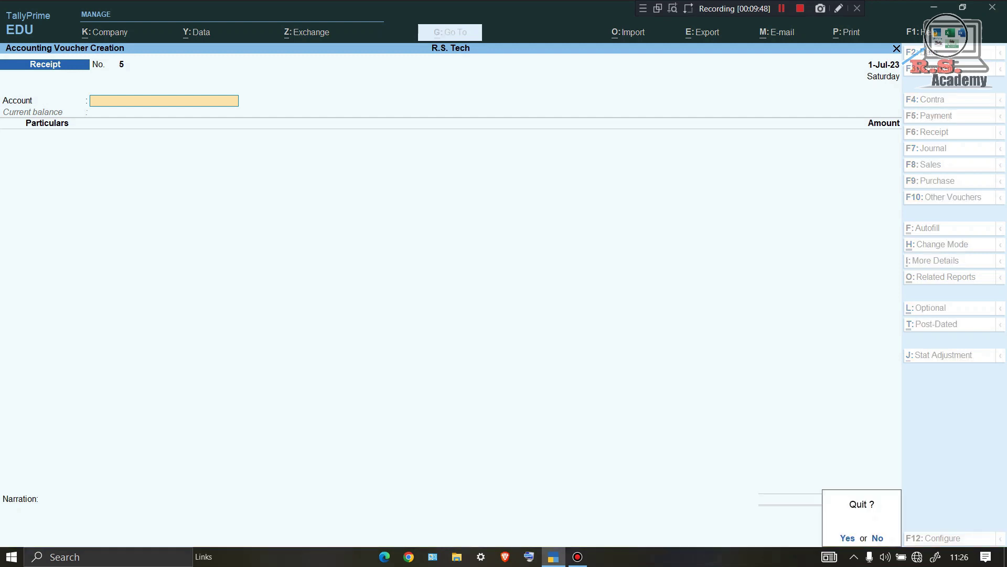
pyautogui.press('Return')
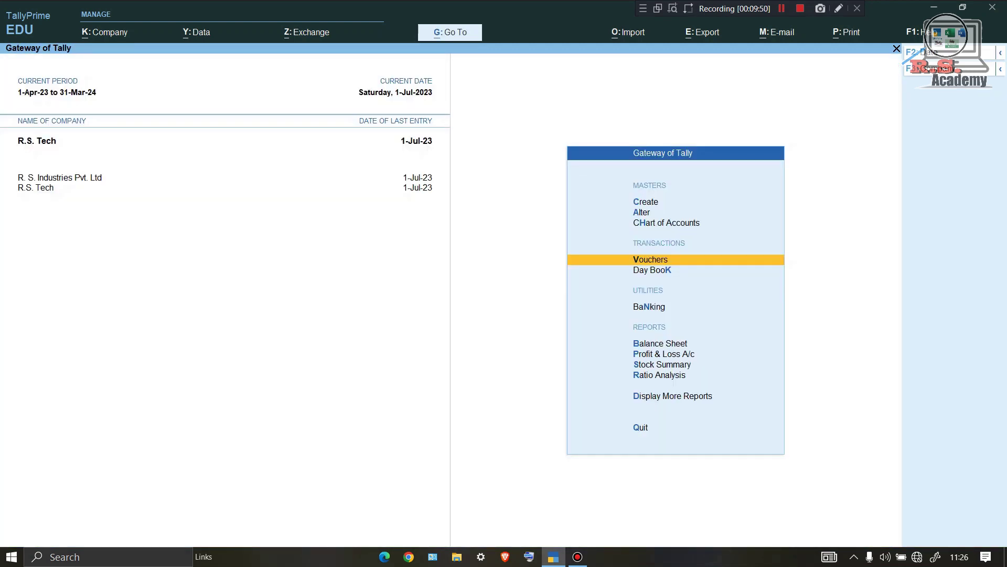
# Open the Stock Summary and CPU's month-by-month movement, selecting May's 15 pcs inward.
pyautogui.press('Down')
pyautogui.press('Down')
pyautogui.press('Down')
pyautogui.press('Down')
pyautogui.press('Down')
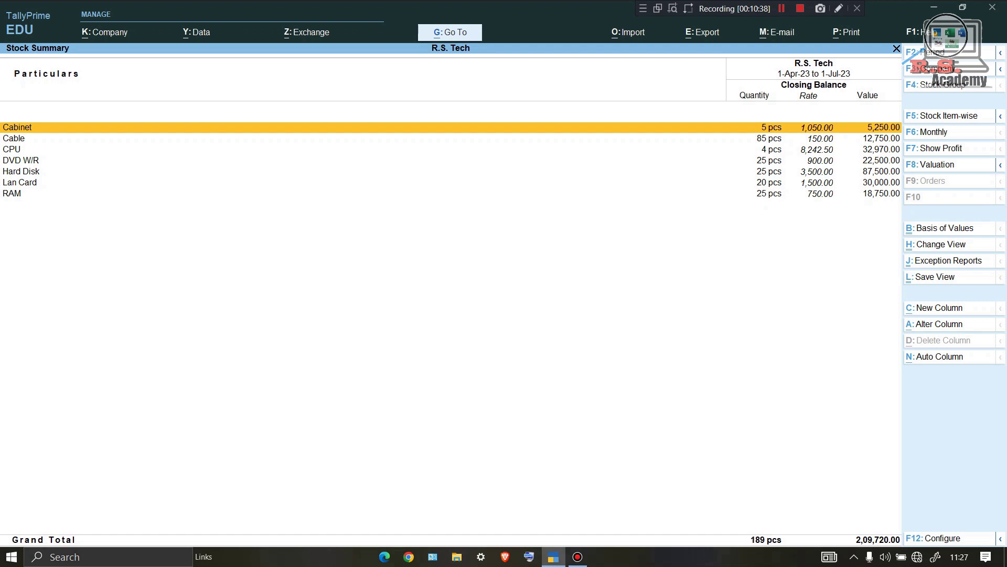
pyautogui.click(12, 149)
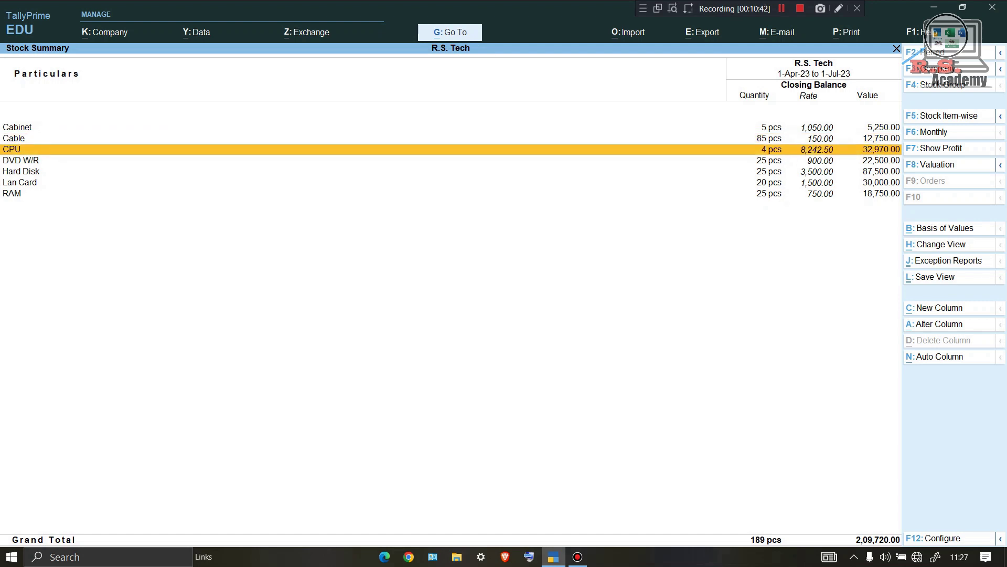
pyautogui.press('Return')
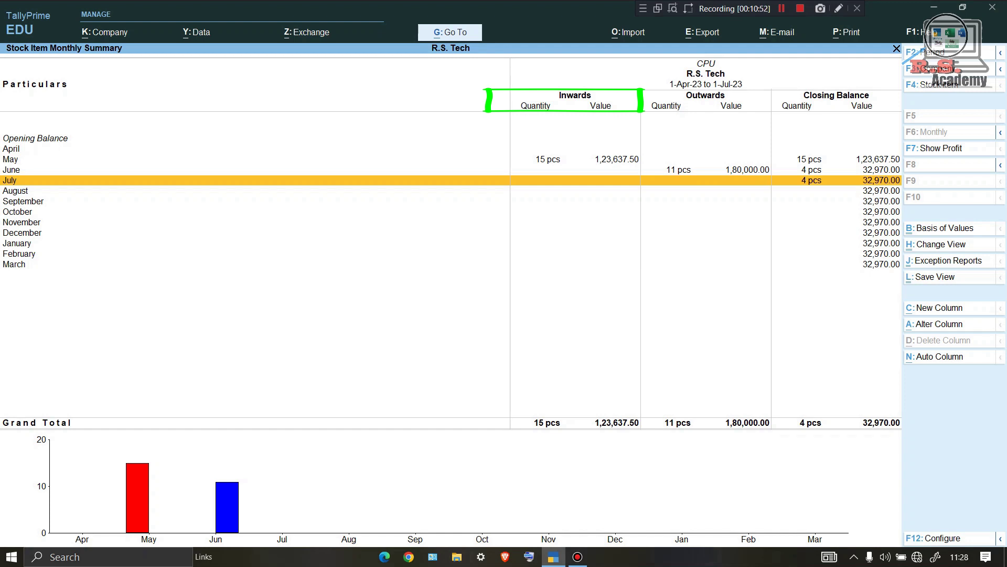
pyautogui.click(10, 159)
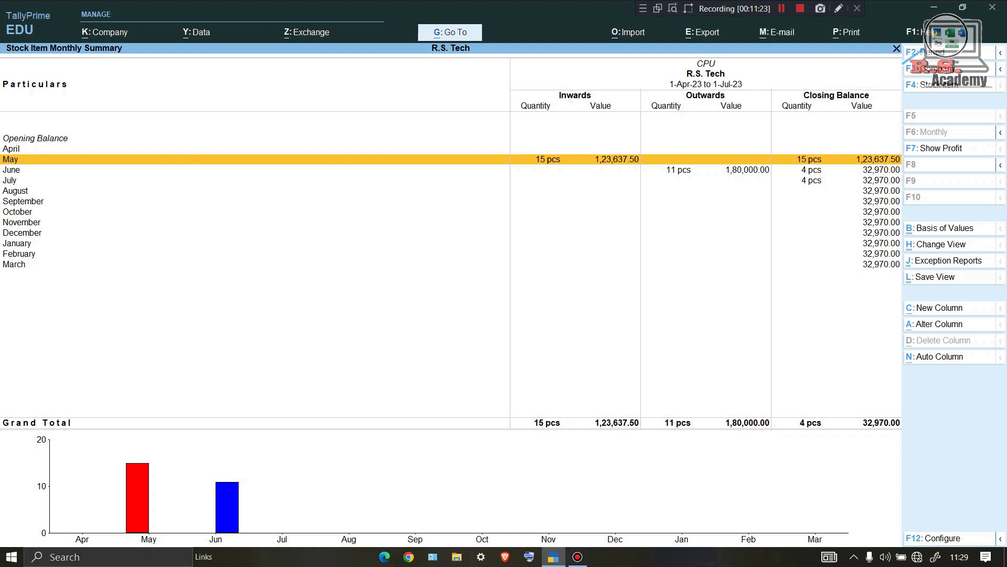
# Open CPU's June vouchers: 11 pcs sold for 1,80,000.00, 4 pcs closing.
pyautogui.moveTo(630, 80)
pyautogui.mouseDown()
pyautogui.moveTo(631, 157)
pyautogui.moveTo(763, 201)
pyautogui.moveTo(781, 79)
pyautogui.mouseUp()
pyautogui.moveTo(633, 83); pyautogui.dragTo(781, 81)
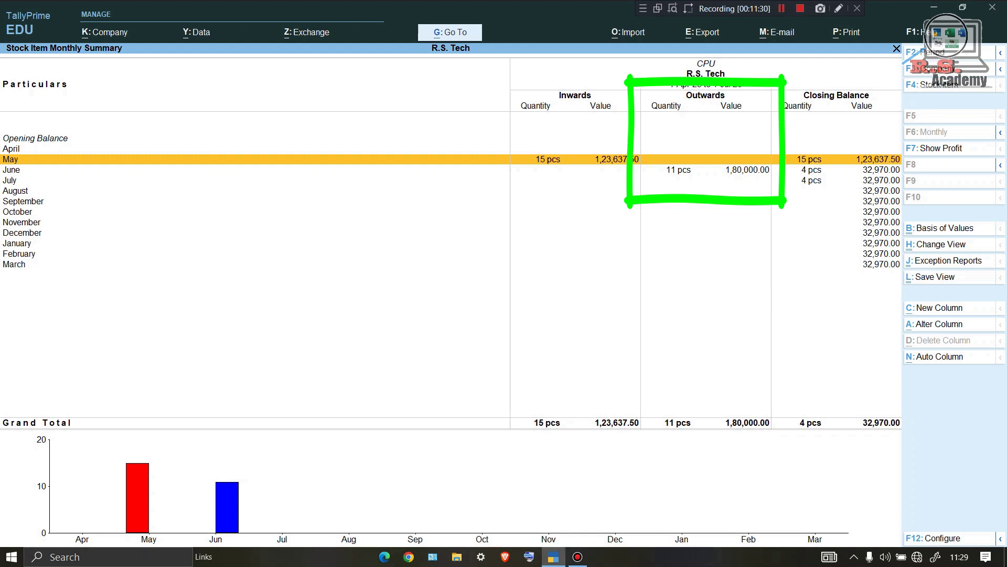
pyautogui.moveTo(780, 159)
pyautogui.mouseDown()
pyautogui.moveTo(787, 190)
pyautogui.moveTo(834, 159)
pyautogui.moveTo(782, 159)
pyautogui.moveTo(835, 189)
pyautogui.mouseUp()
pyautogui.press('Down')
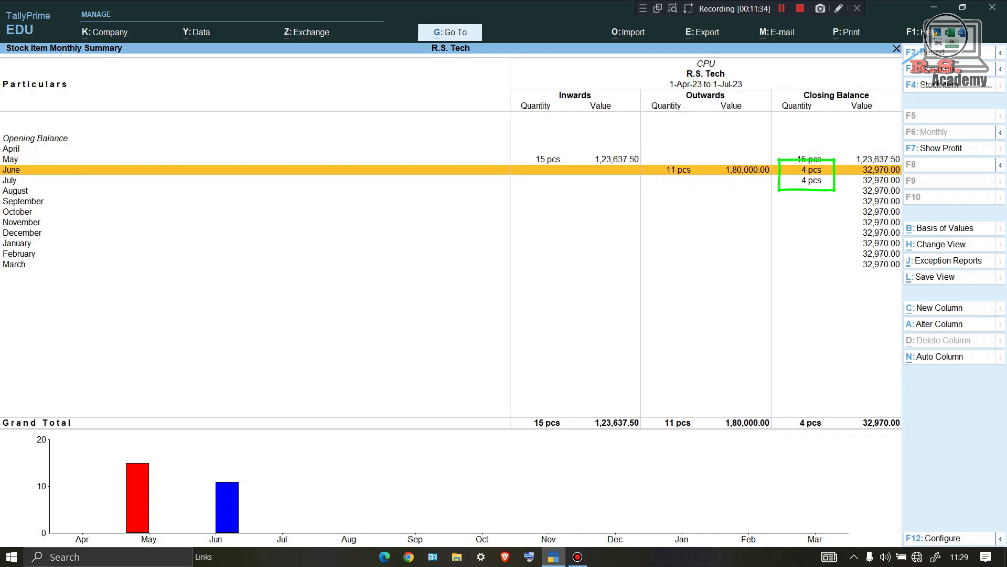
pyautogui.press('Return')
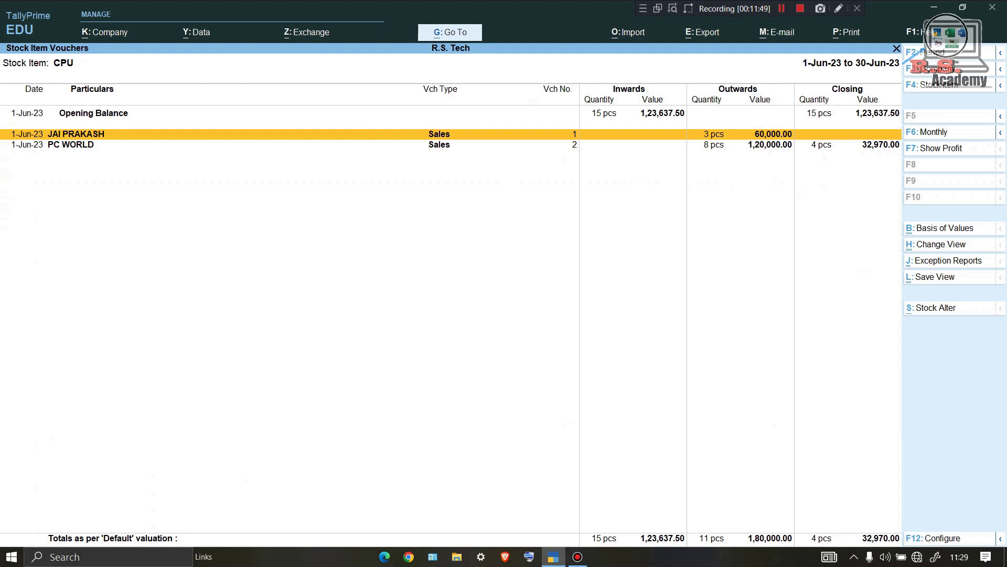
pyautogui.moveTo(0, 139)
pyautogui.mouseDown()
pyautogui.moveTo(934, 131)
pyautogui.moveTo(521, 128)
pyautogui.moveTo(902, 128)
pyautogui.mouseUp()
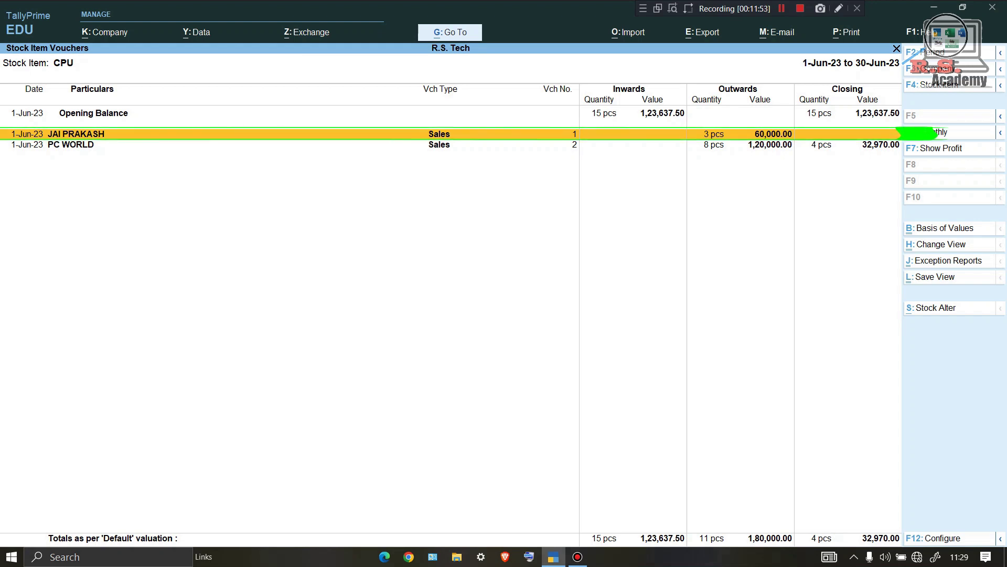
pyautogui.click(71, 144)
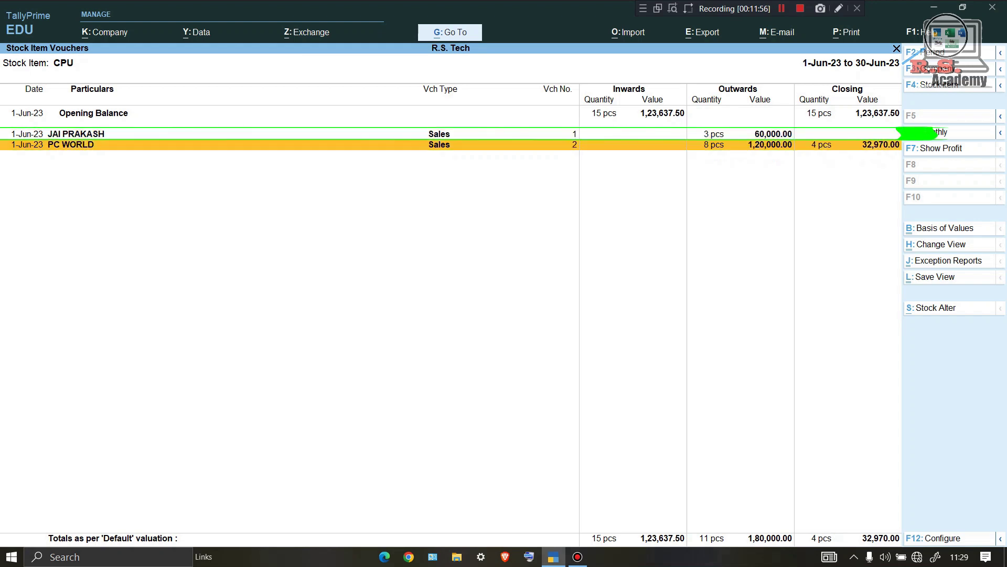
pyautogui.moveTo(0, 151)
pyautogui.mouseDown()
pyautogui.moveTo(1001, 151)
pyautogui.moveTo(981, 143)
pyautogui.mouseUp()
pyautogui.moveTo(0, 139); pyautogui.dragTo(1000, 138)
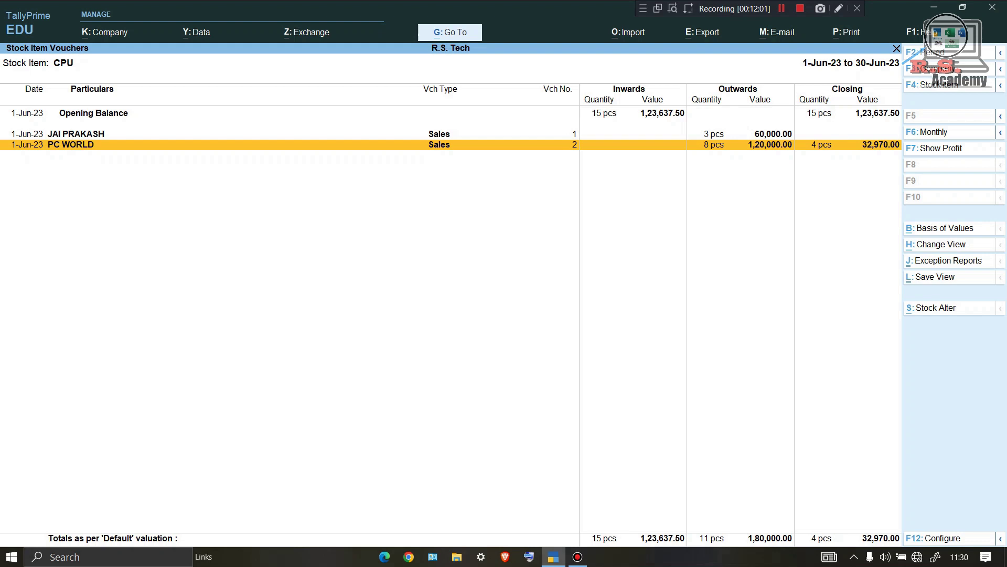
pyautogui.moveTo(797, 67)
pyautogui.mouseDown()
pyautogui.moveTo(837, 152)
pyautogui.moveTo(915, 70)
pyautogui.moveTo(894, 73)
pyautogui.moveTo(915, 71)
pyautogui.mouseUp()
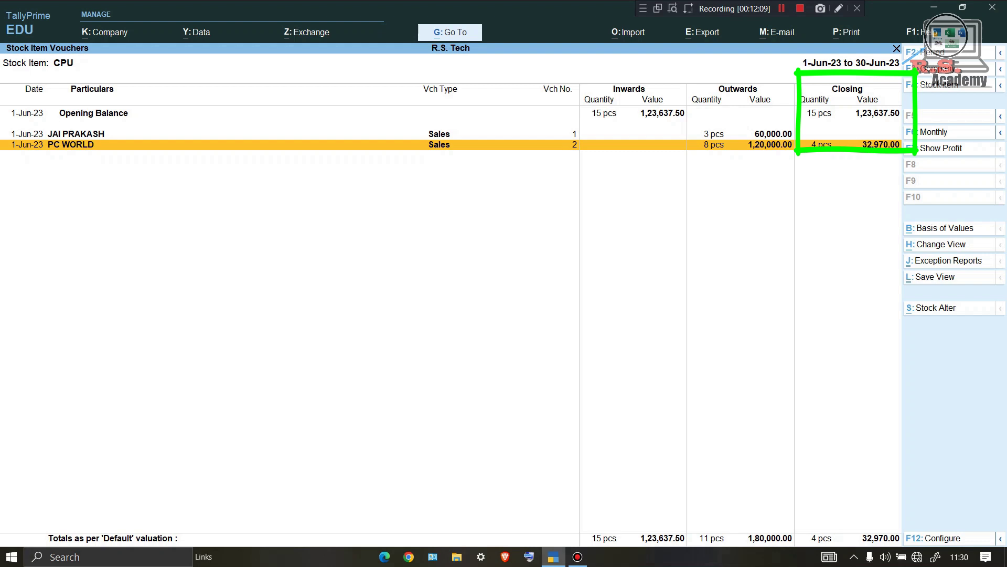